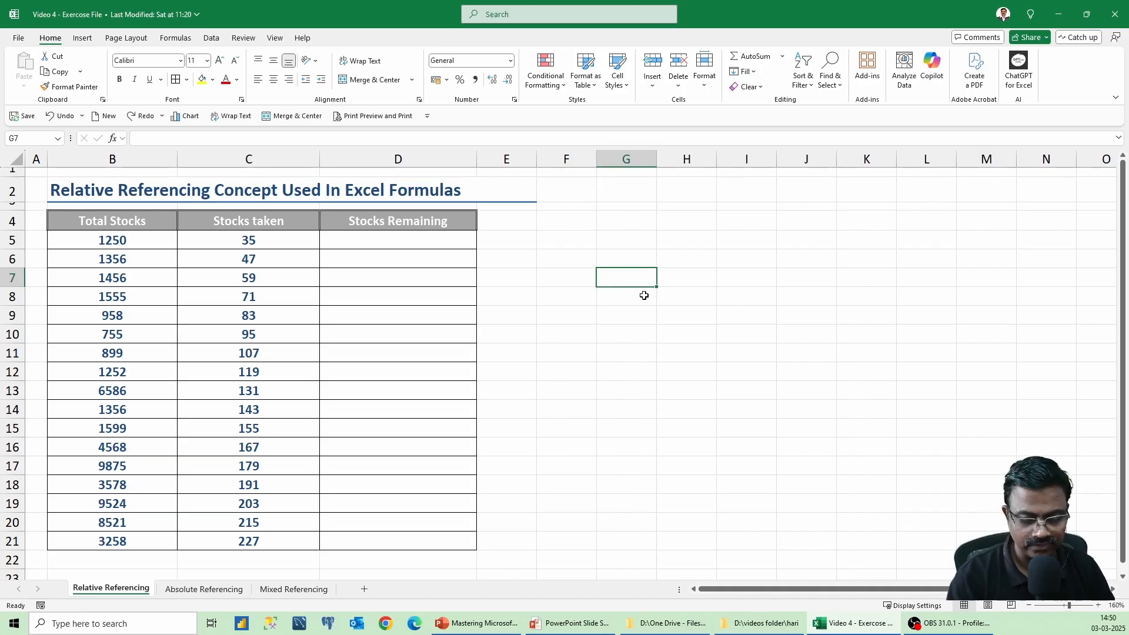
- Enter 34 in cell G7 and select cell G11 for a sample formula
{"action": "type", "text": "34"}
{"action": "key", "text": "Return"}
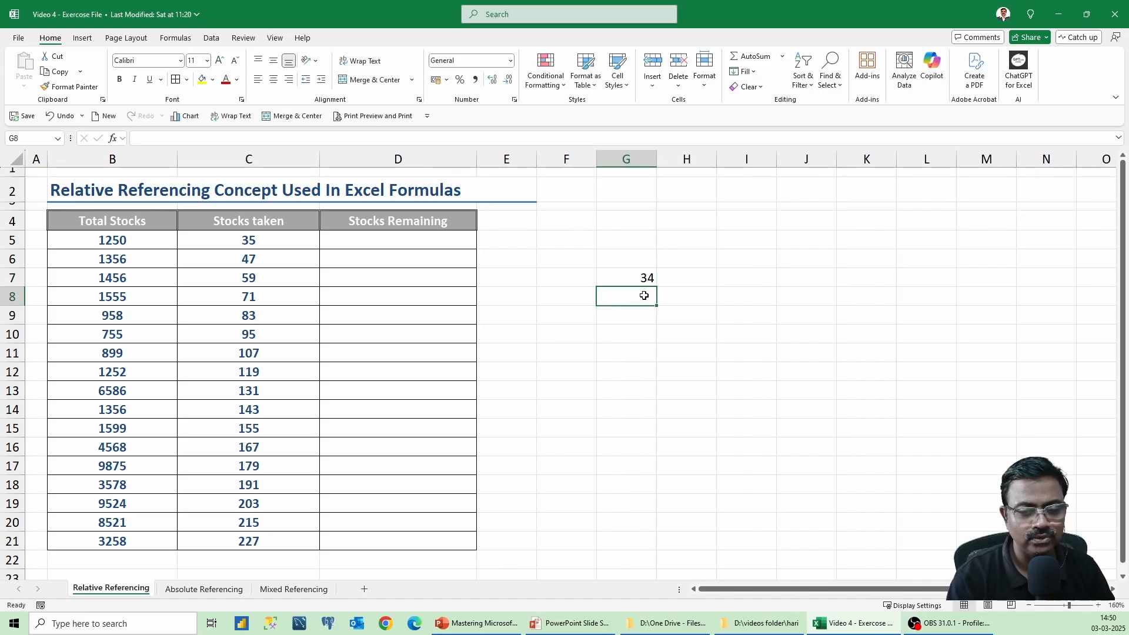
{"action": "left_click", "coordinate": [639, 348]}
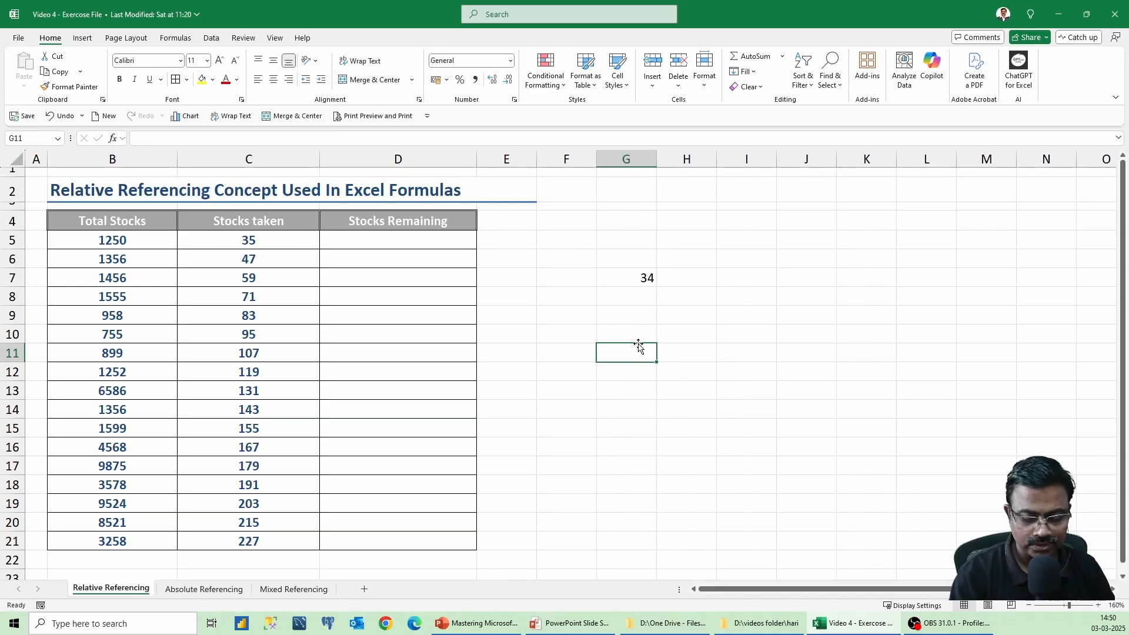
{"action": "type", "text": "="}
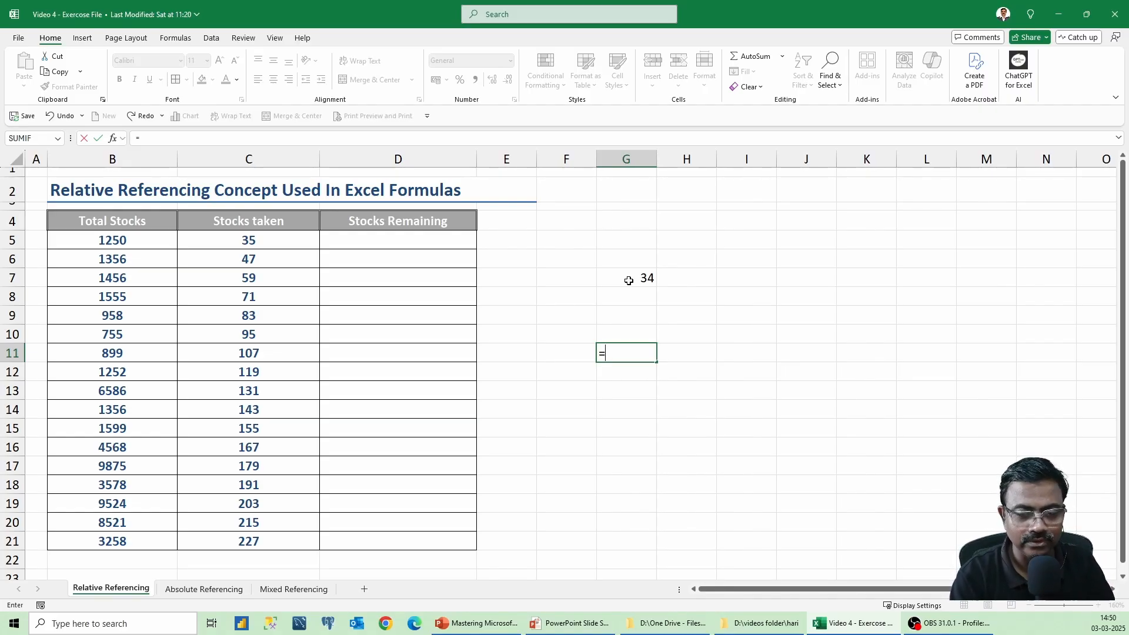
{"action": "key", "text": "Escape"}
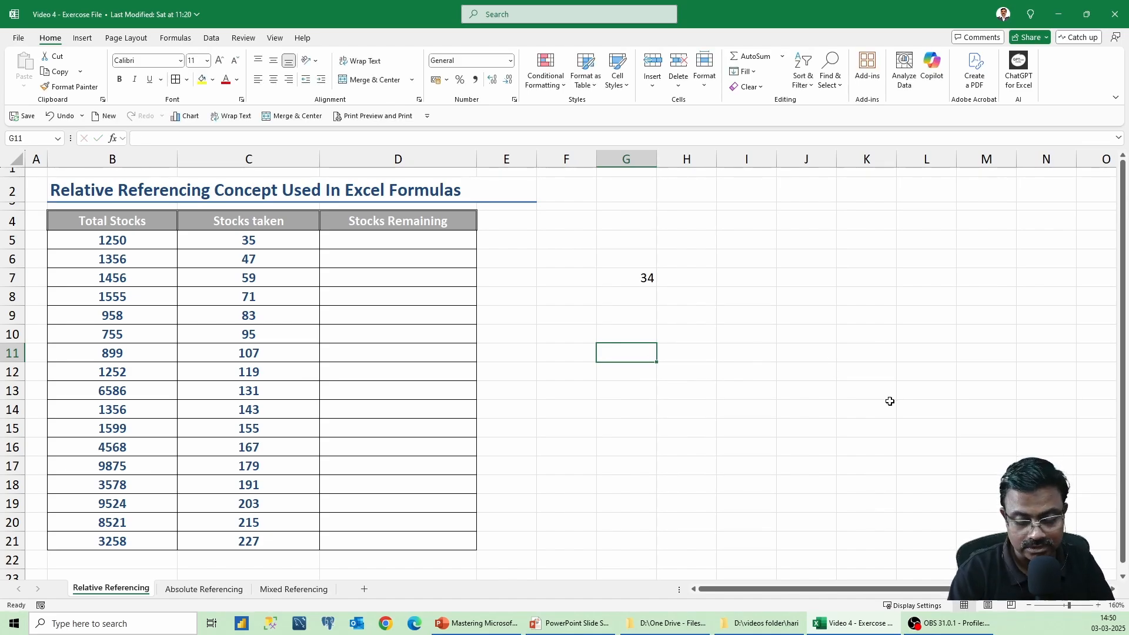
{"action": "type", "text": "="}
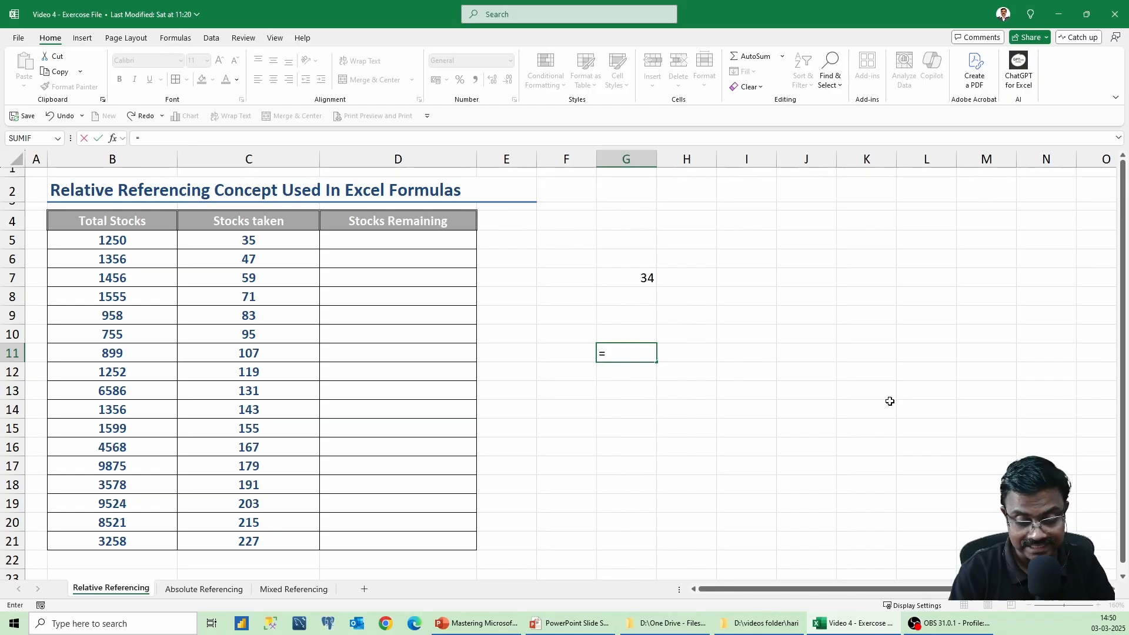
{"action": "key", "text": "BackSpace"}
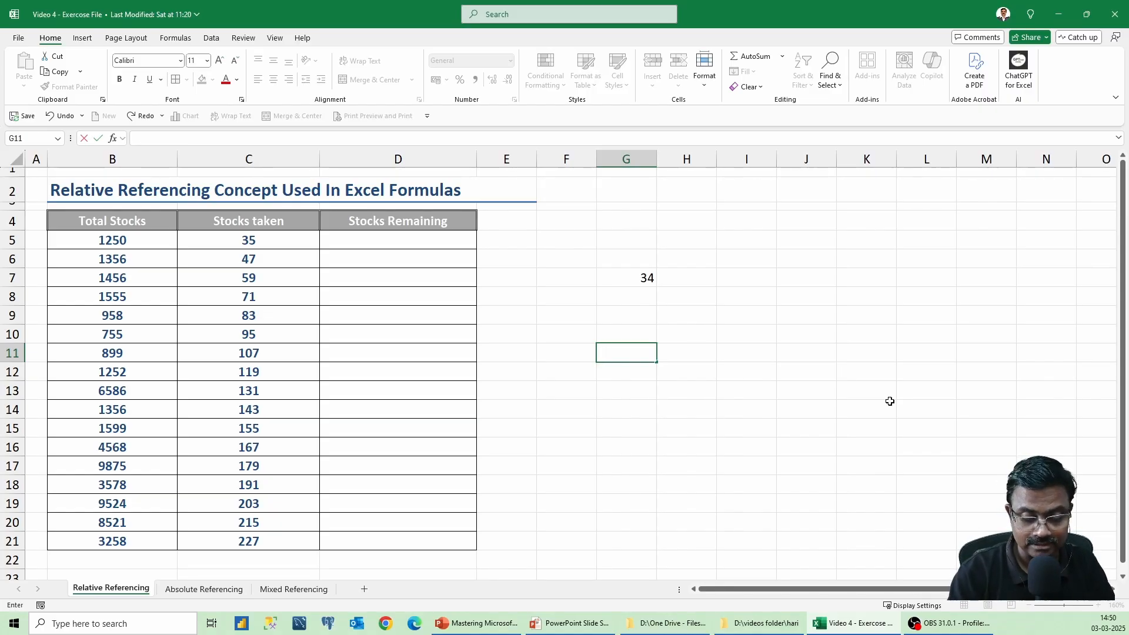
{"action": "type", "text": "="}
{"action": "key", "text": "BackSpace"}
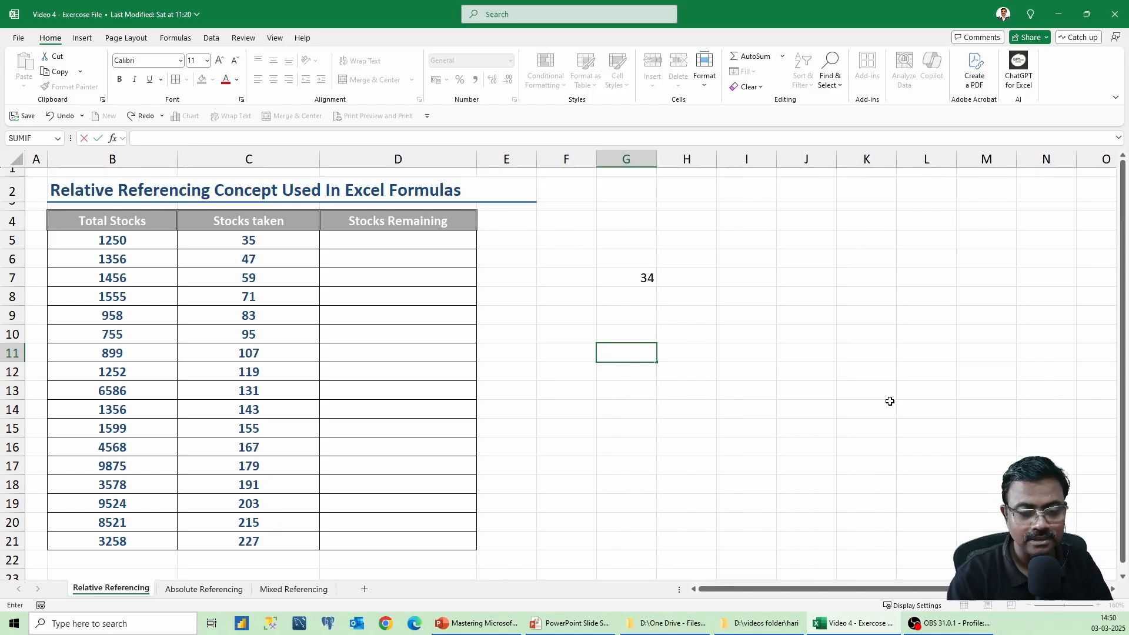
{"action": "type", "text": "-"}
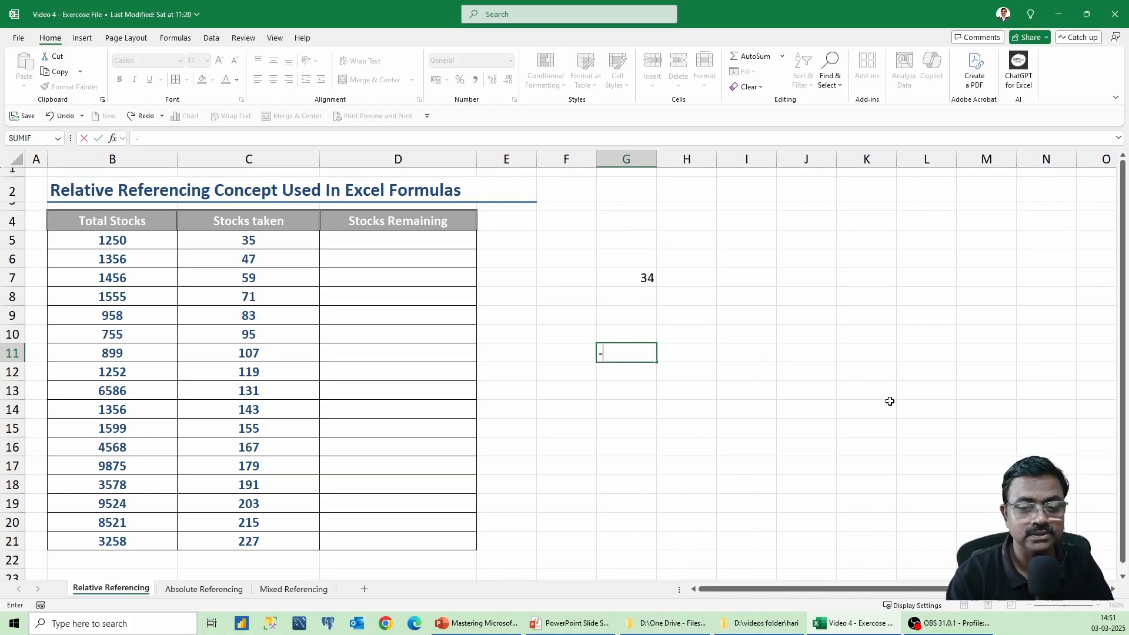
{"action": "key", "text": "BackSpace"}
- Enter the formula =G7+10 in cell G11
{"action": "type", "text": "="}
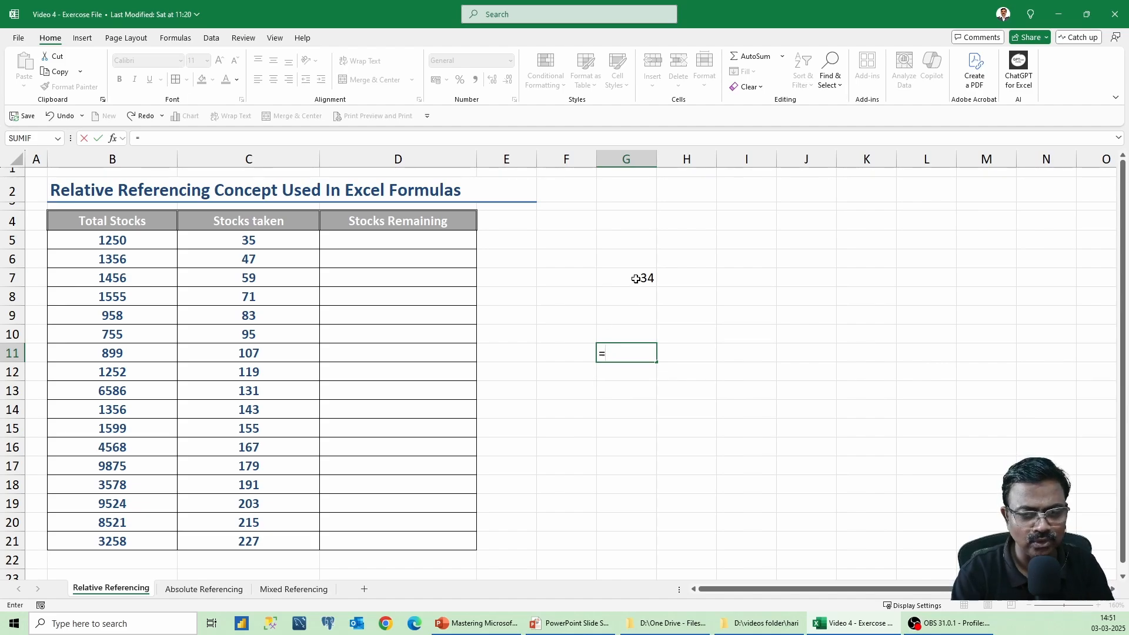
{"action": "left_click", "coordinate": [636, 279]}
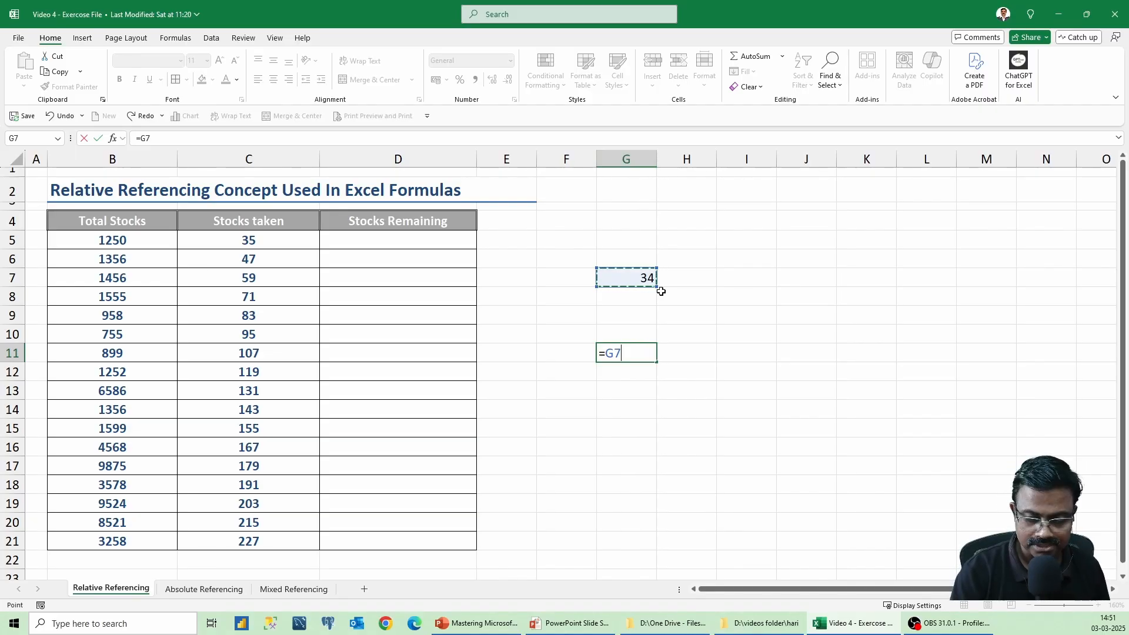
{"action": "type", "text": "+10"}
{"action": "key", "text": "Return"}
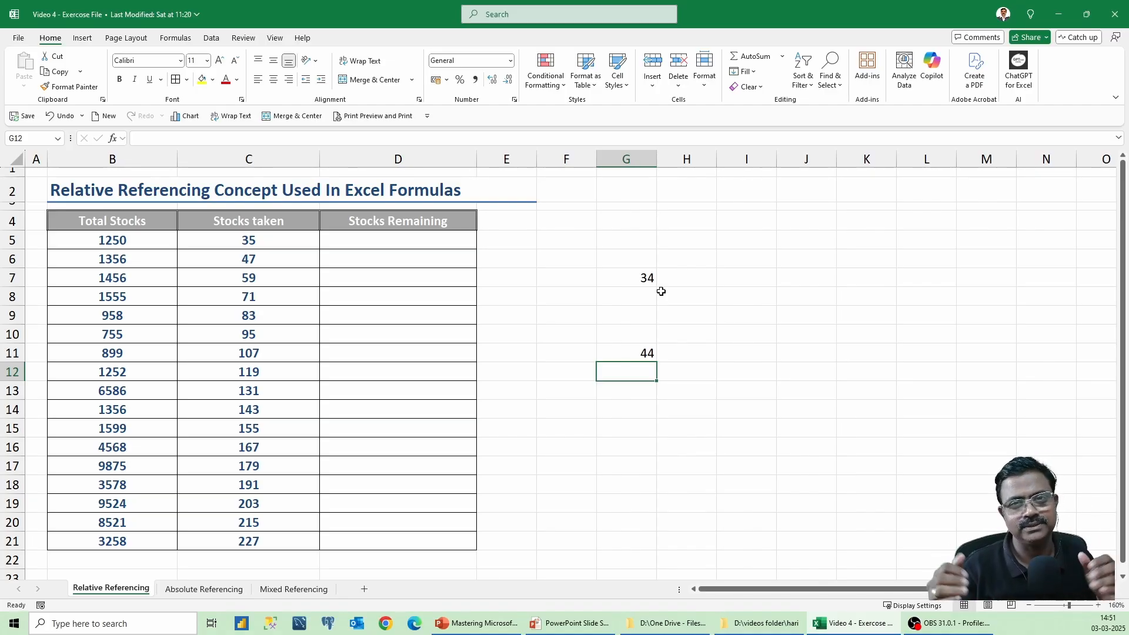
- Examine the formula in cell G11, looking at the column and row parts of its G7 reference
{"action": "left_click", "coordinate": [645, 279]}
{"action": "left_click_drag", "start_coordinate": [645, 280], "coordinate": [649, 357]}
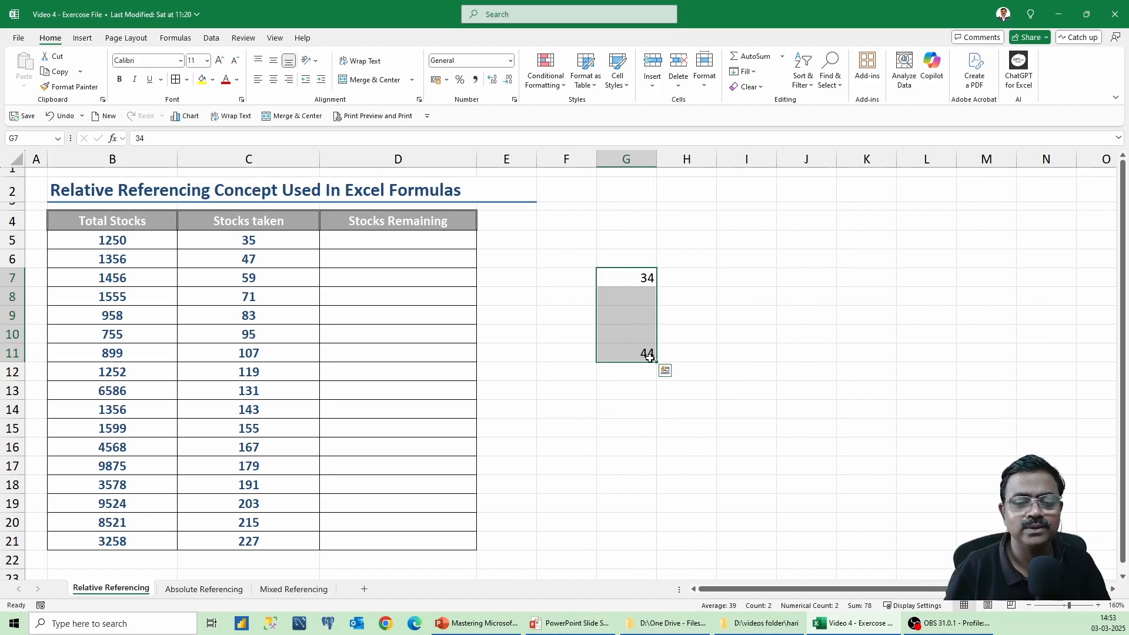
{"action": "left_click", "coordinate": [647, 353]}
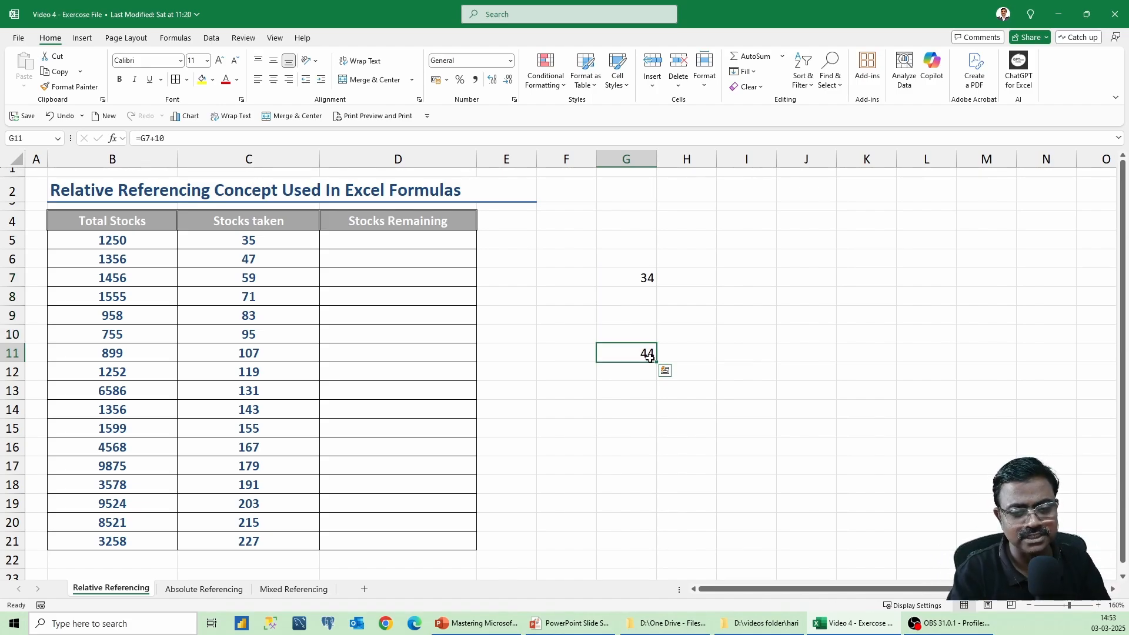
{"action": "double_click", "coordinate": [611, 351]}
{"action": "double_click", "coordinate": [611, 351]}
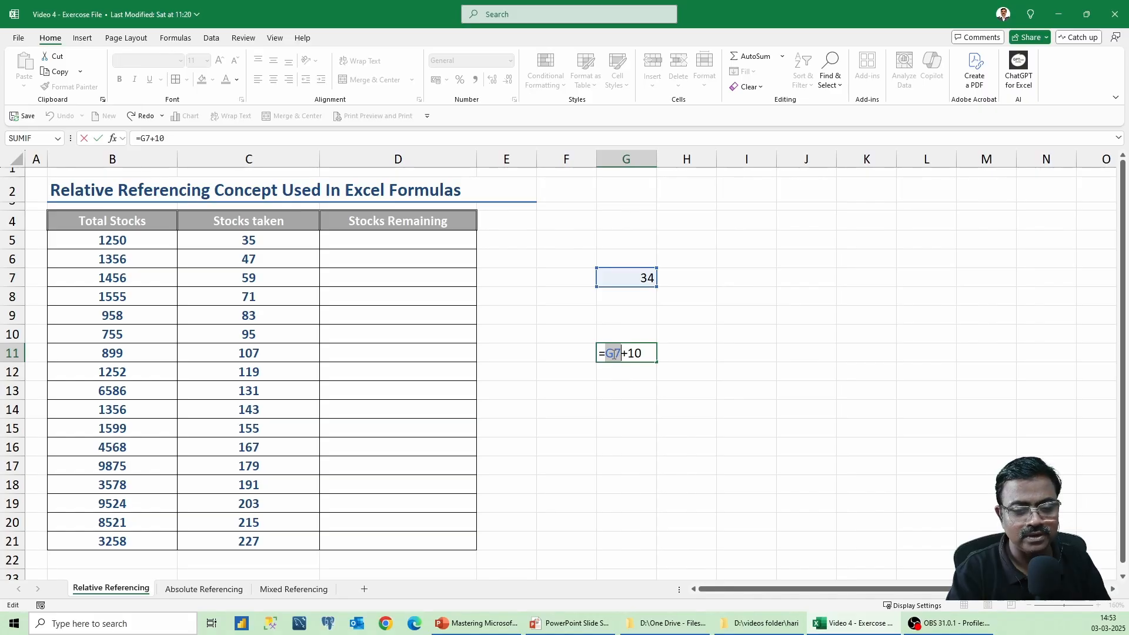
{"action": "left_click", "coordinate": [614, 353]}
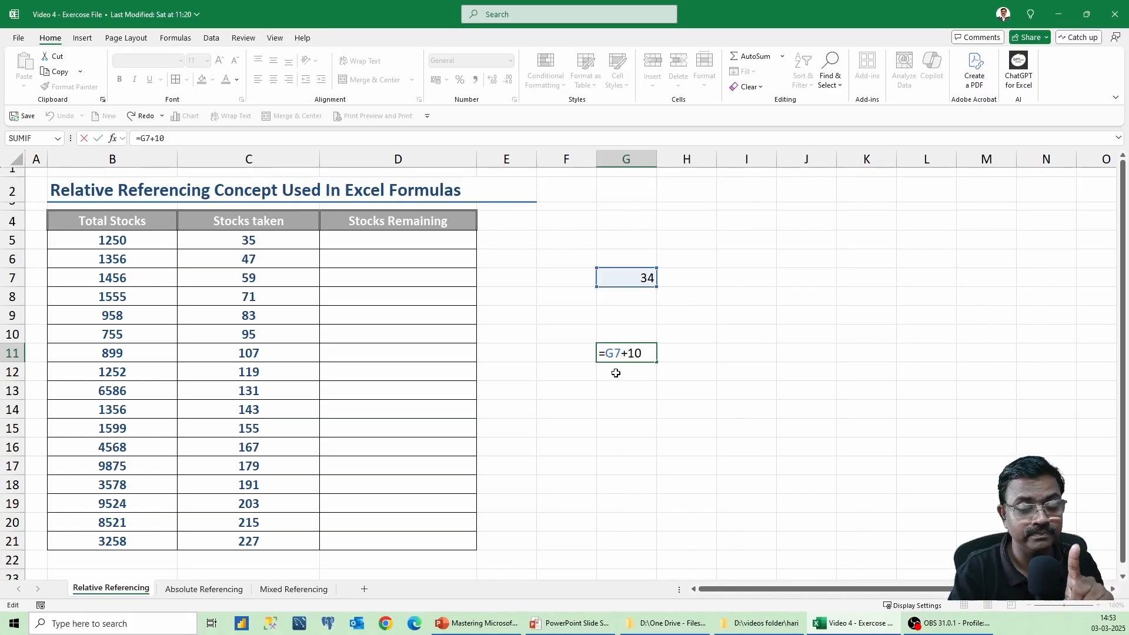
{"action": "left_click_drag", "start_coordinate": [614, 354], "coordinate": [607, 354]}
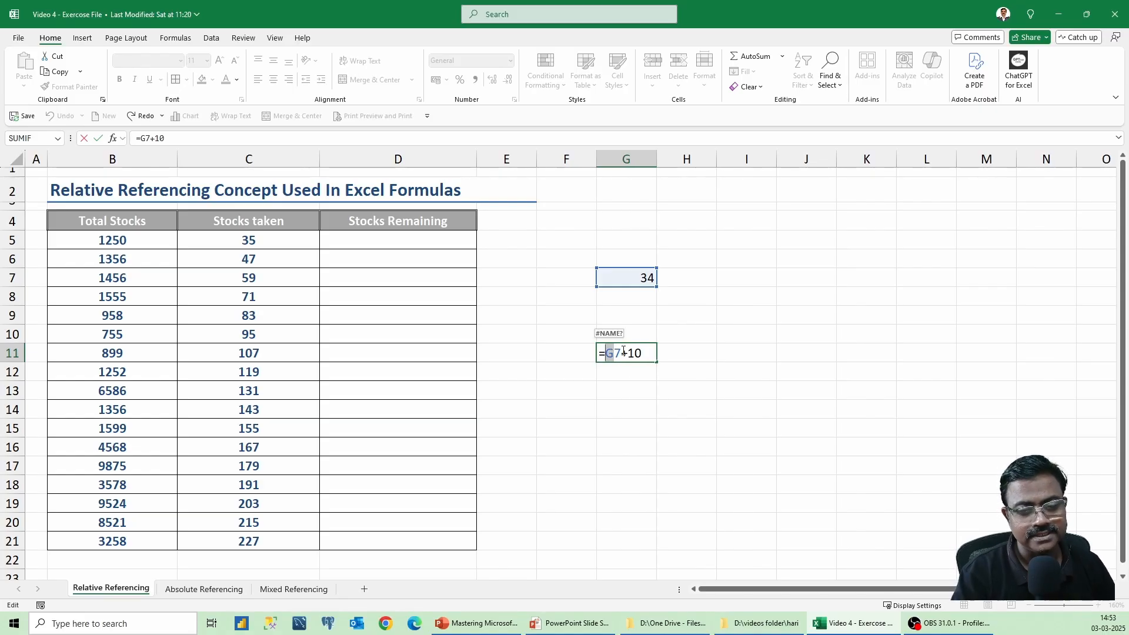
{"action": "left_click", "coordinate": [623, 351]}
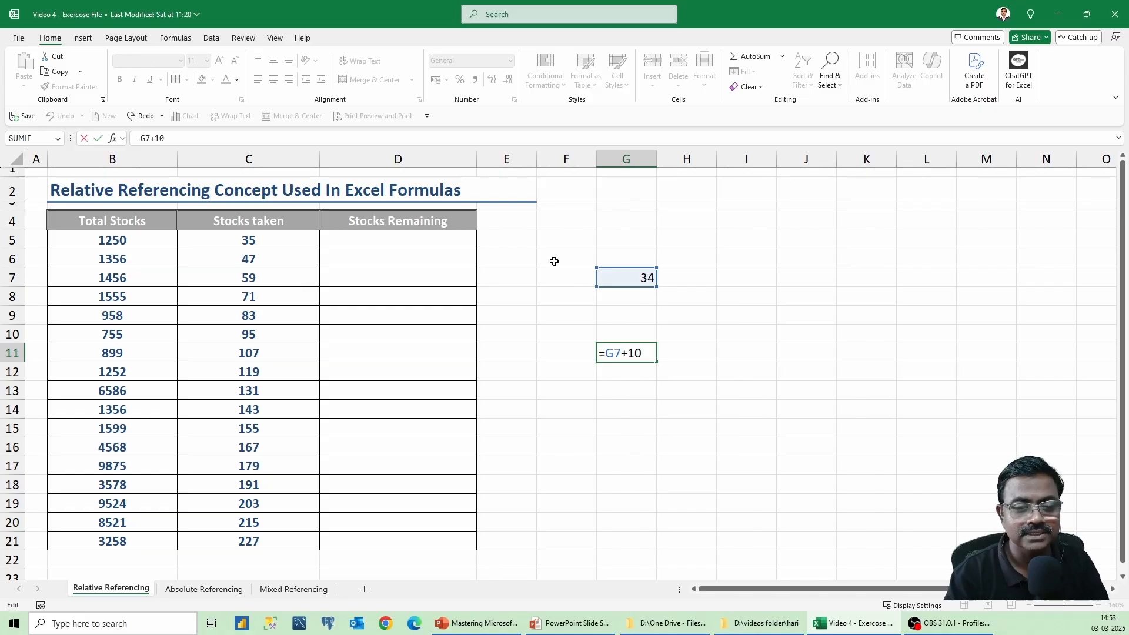
{"action": "key", "text": "ctrl+Return"}
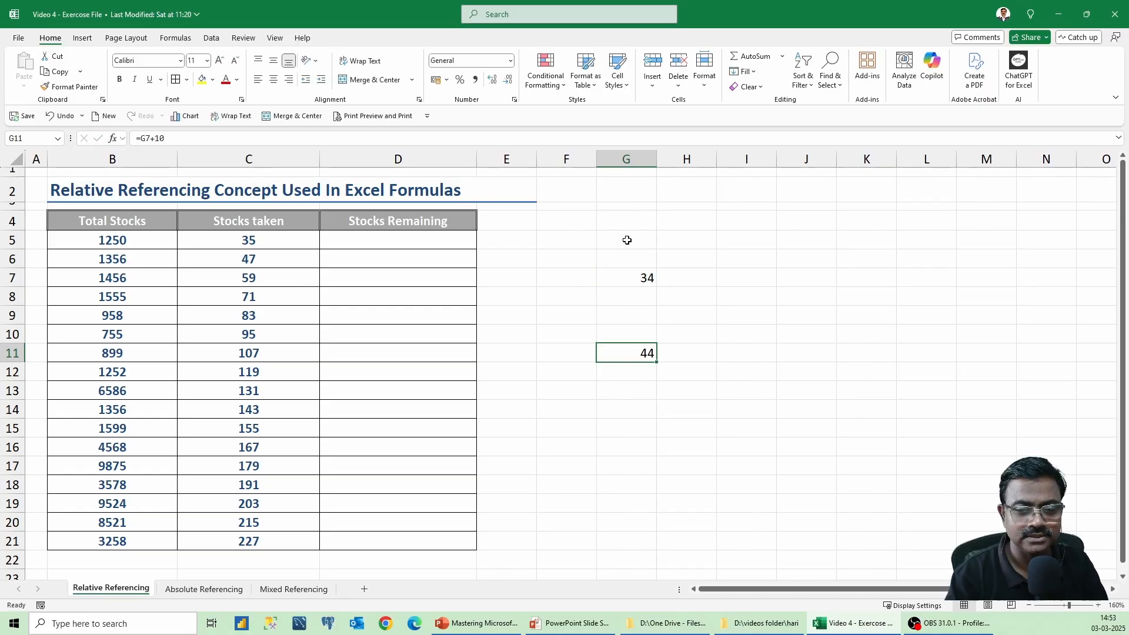
- Clear the sample number and formula from cells G5:G14
{"action": "left_click_drag", "start_coordinate": [627, 240], "coordinate": [638, 404]}
{"action": "key", "text": "Delete"}
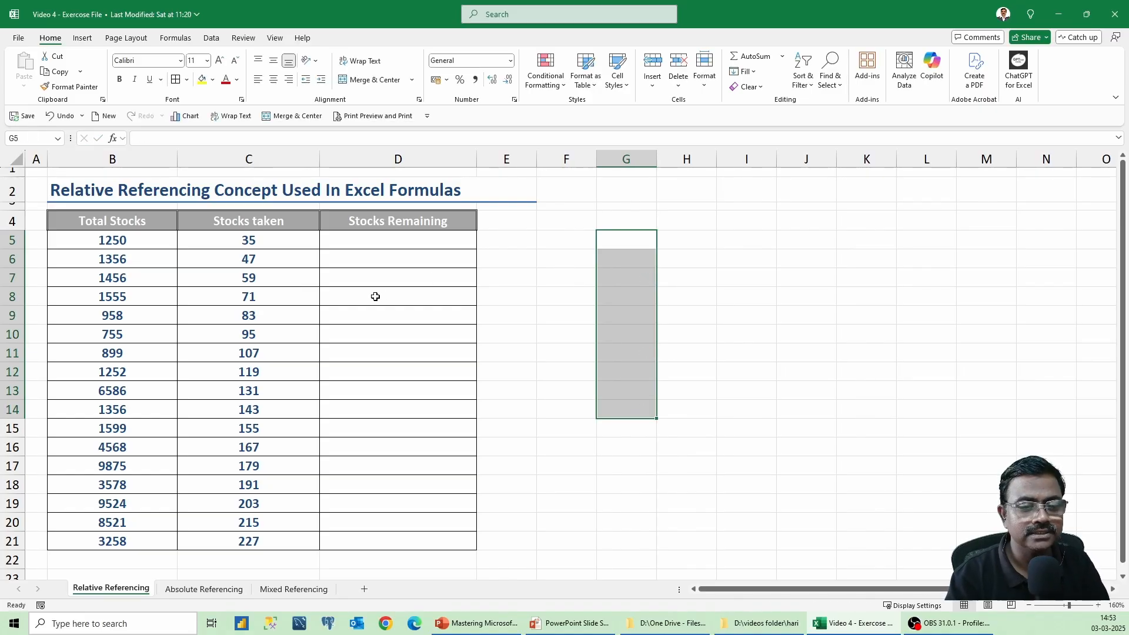
{"action": "left_click", "coordinate": [397, 247]}
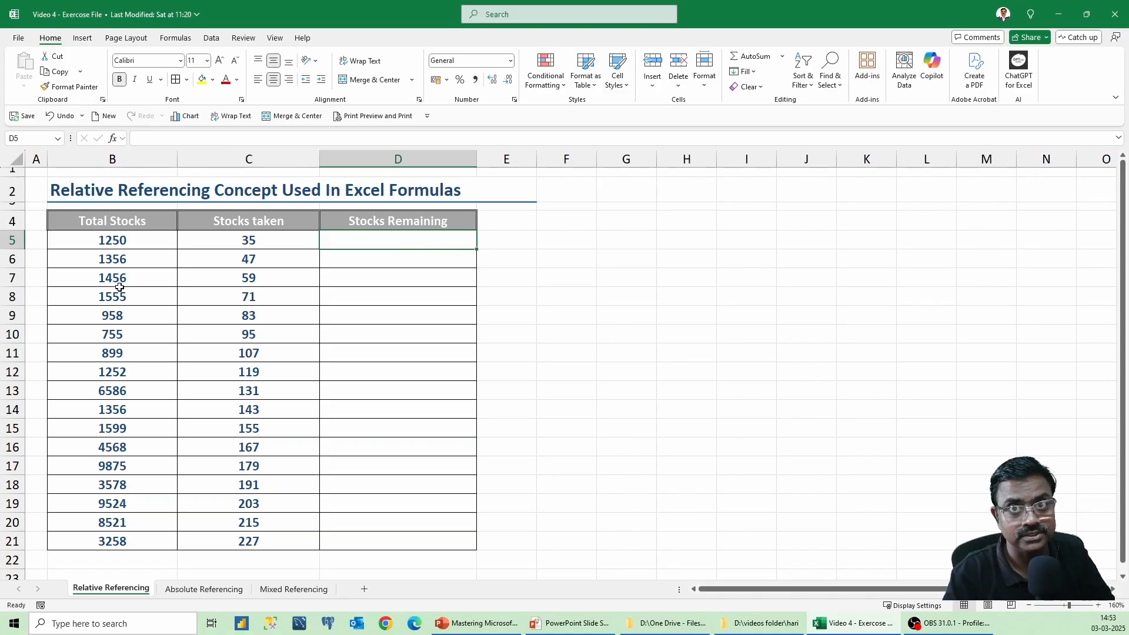
{"action": "left_click", "coordinate": [290, 221]}
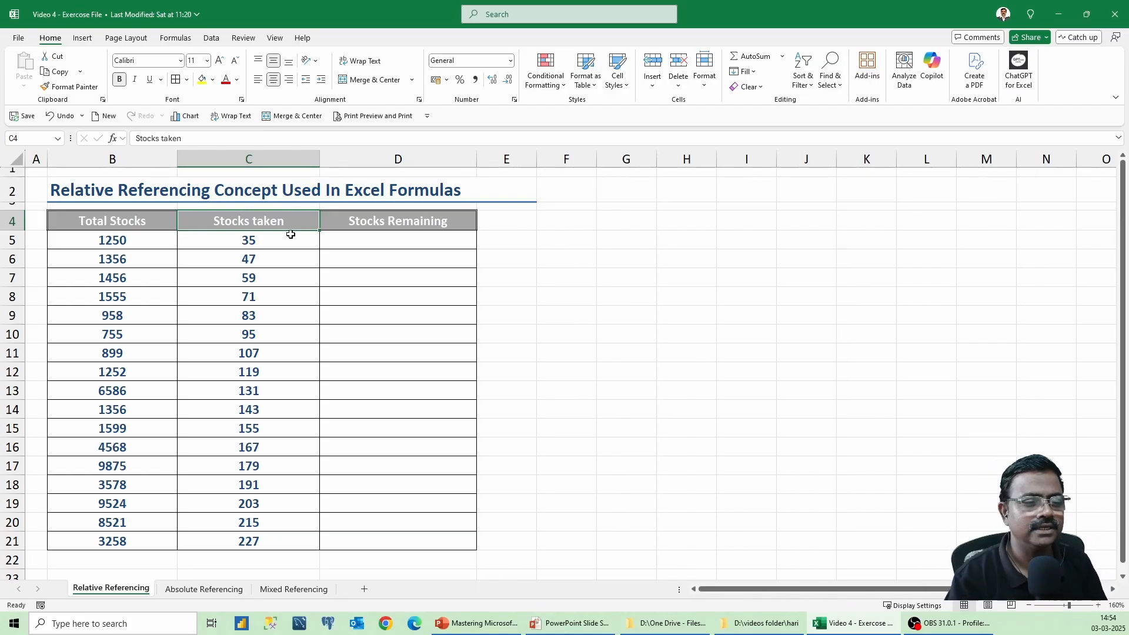
{"action": "left_click", "coordinate": [136, 244]}
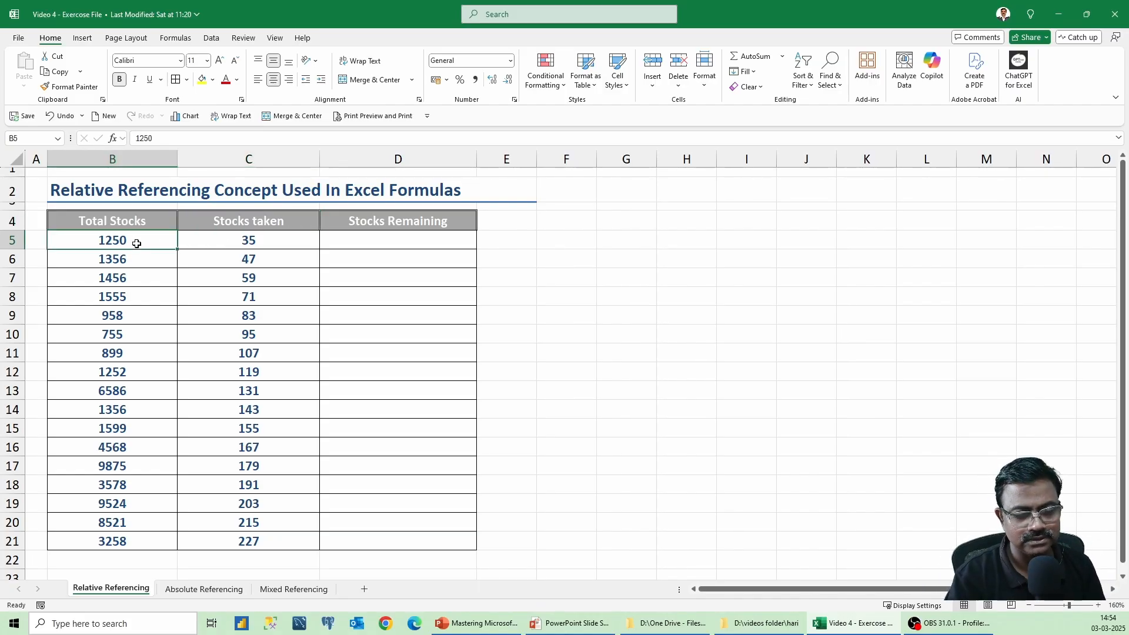
{"action": "left_click", "coordinate": [244, 240]}
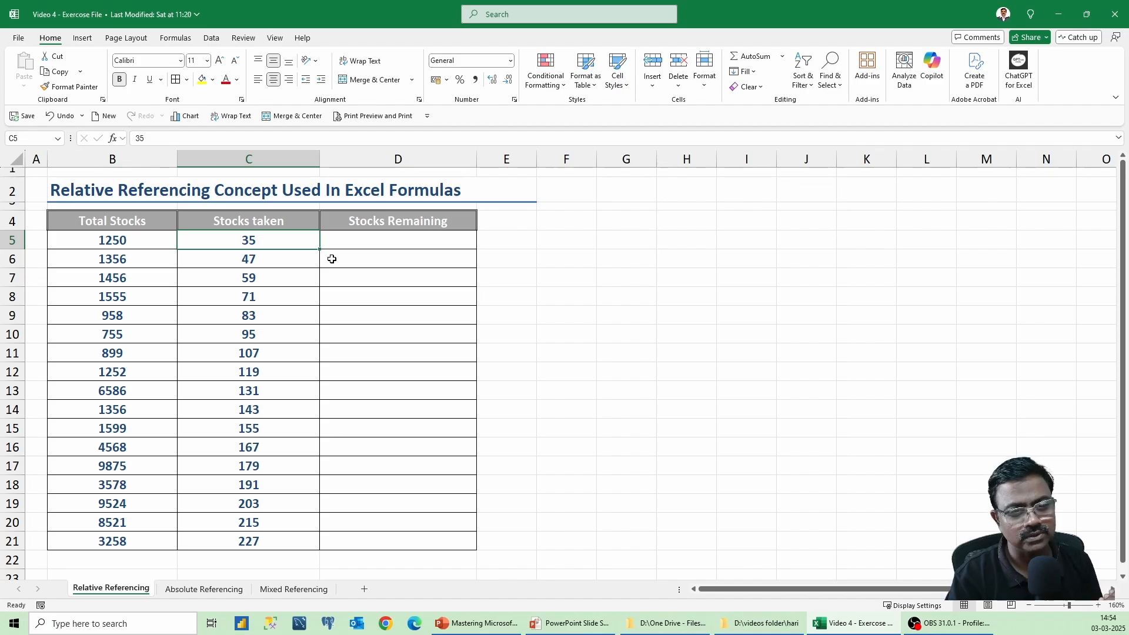
- Enter the formula =B5-C5 in cell D5 to subtract Stocks taken from Total Stocks
{"action": "left_click", "coordinate": [354, 241]}
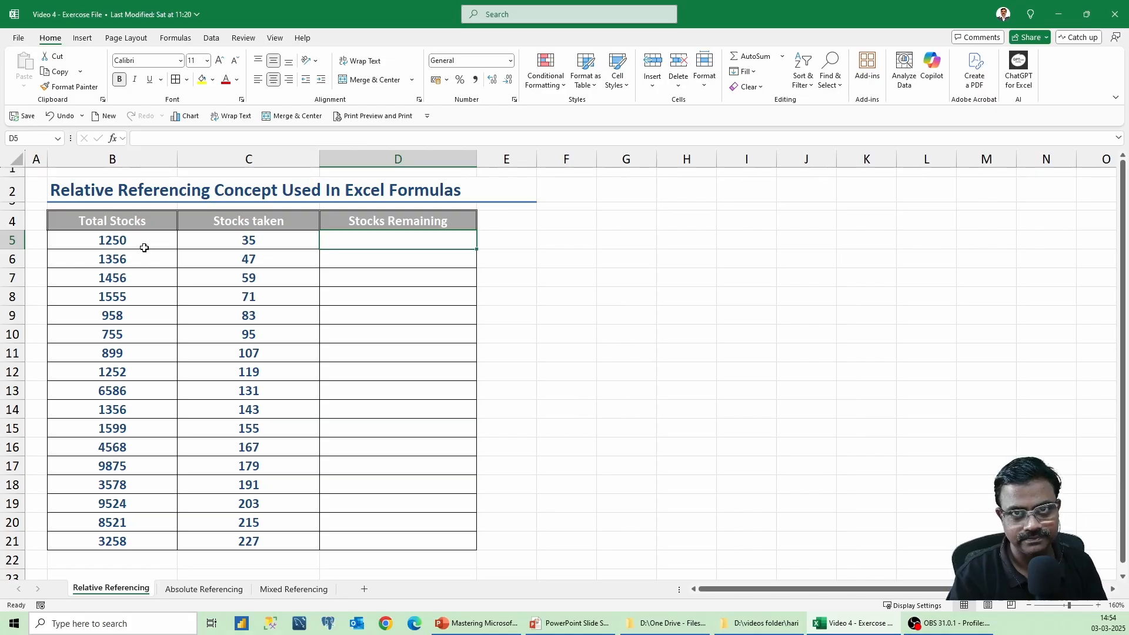
{"action": "type", "text": "="}
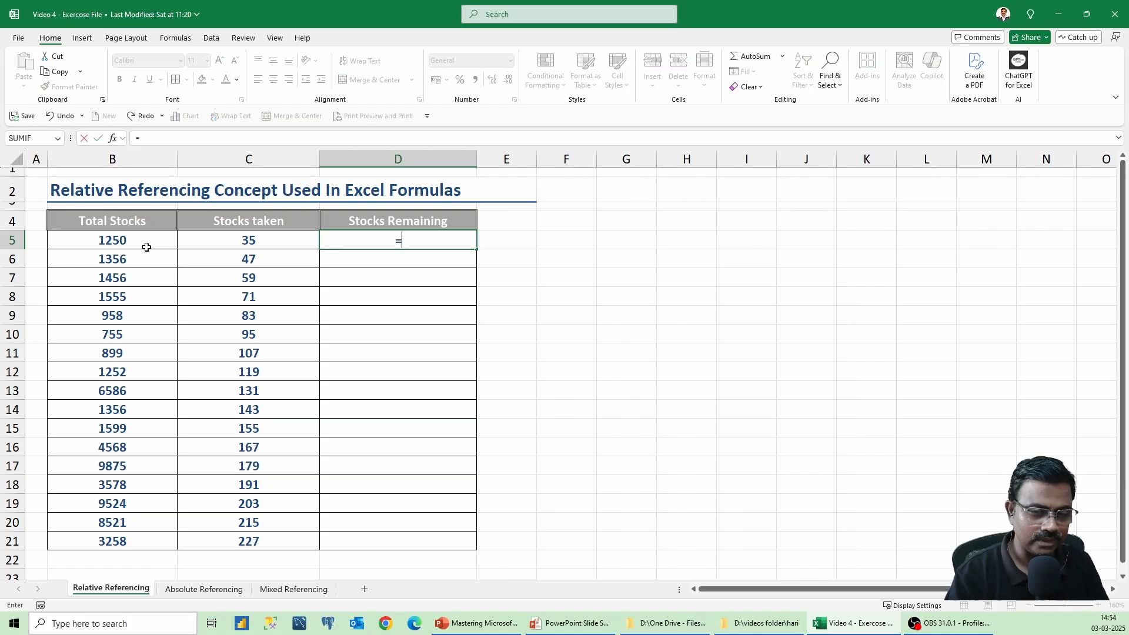
{"action": "scroll", "coordinate": [551, 338], "scroll_direction": "up", "scroll_amount": 4}
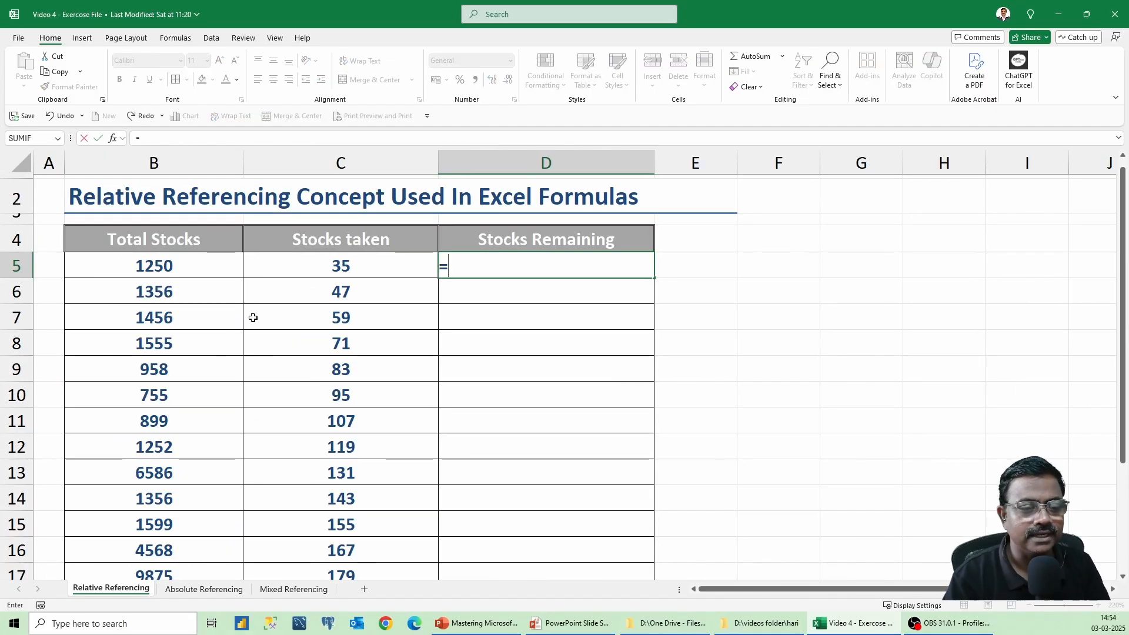
{"action": "left_click", "coordinate": [179, 272]}
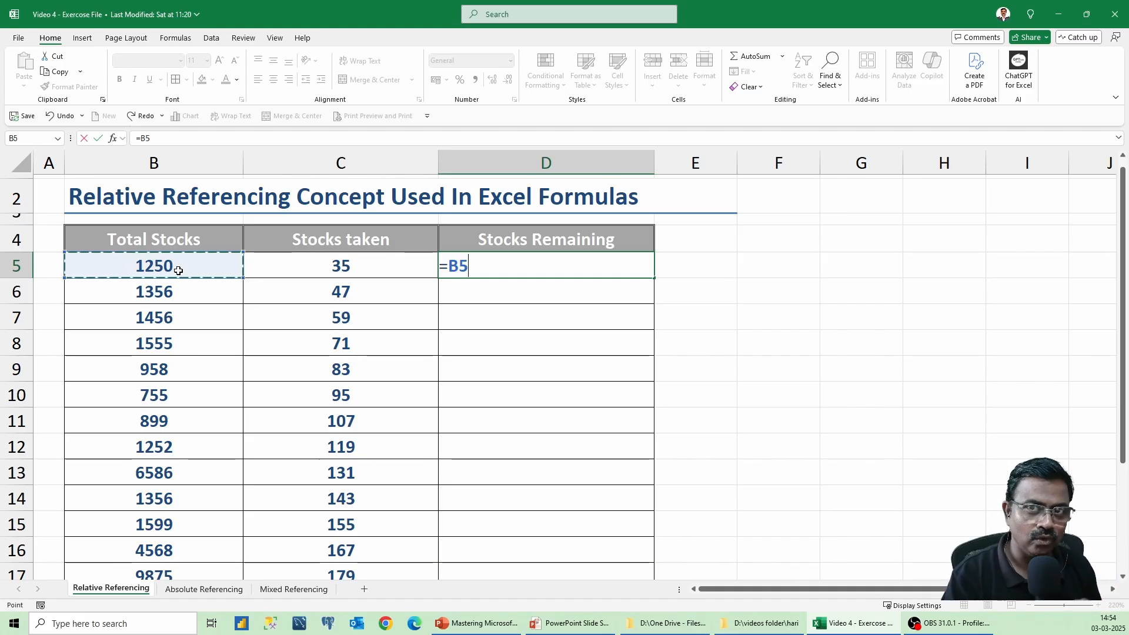
{"action": "type", "text": "-"}
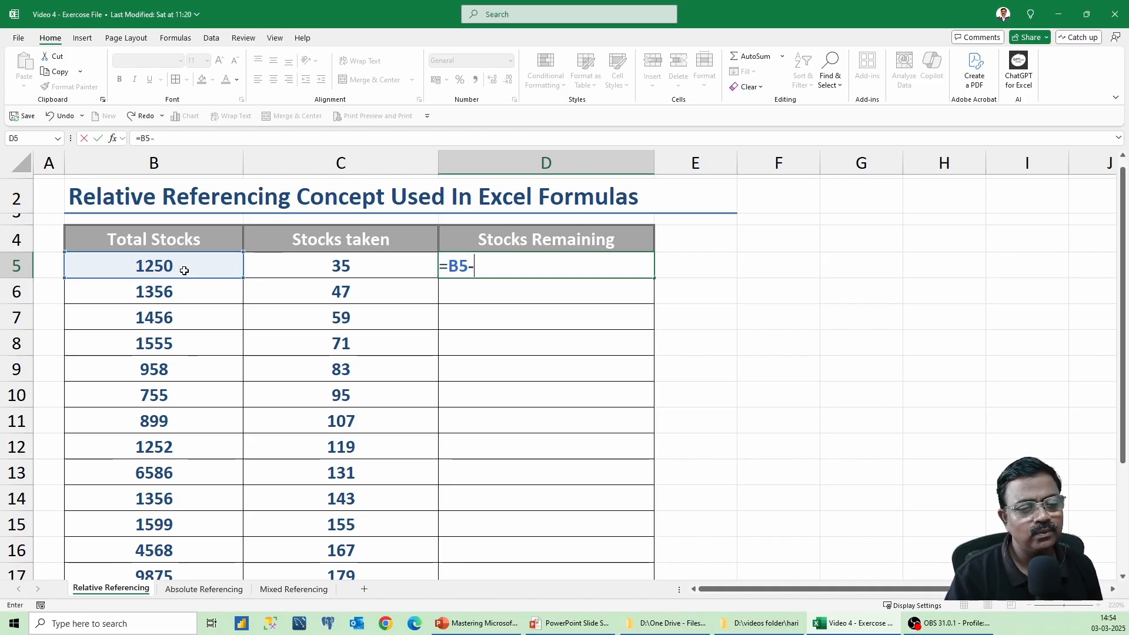
{"action": "left_click", "coordinate": [349, 267]}
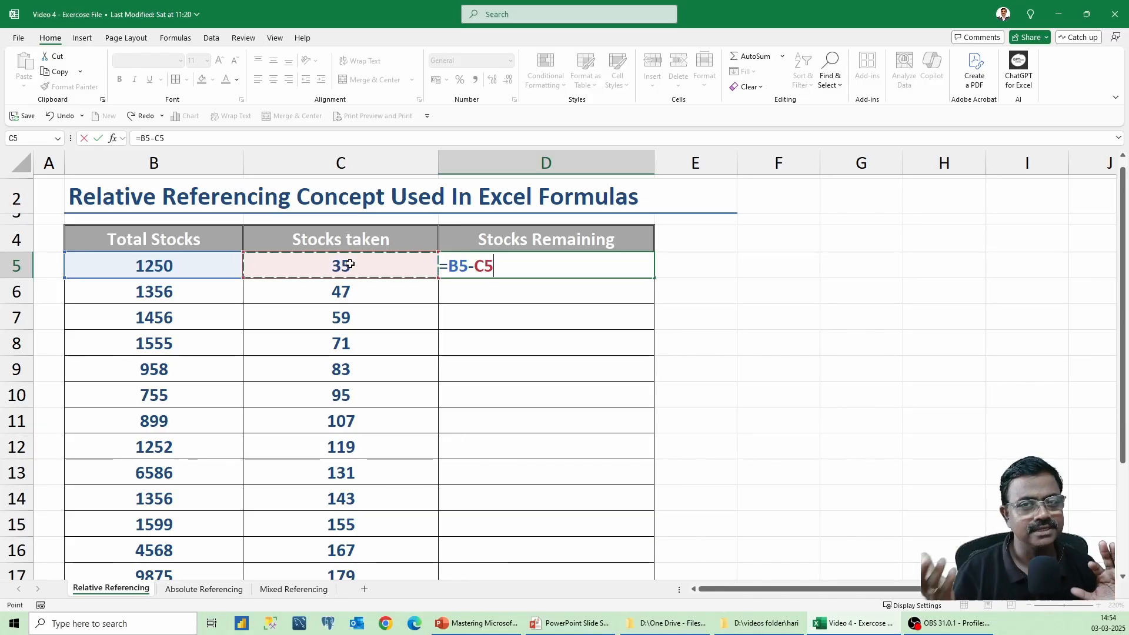
{"action": "key", "text": "Return"}
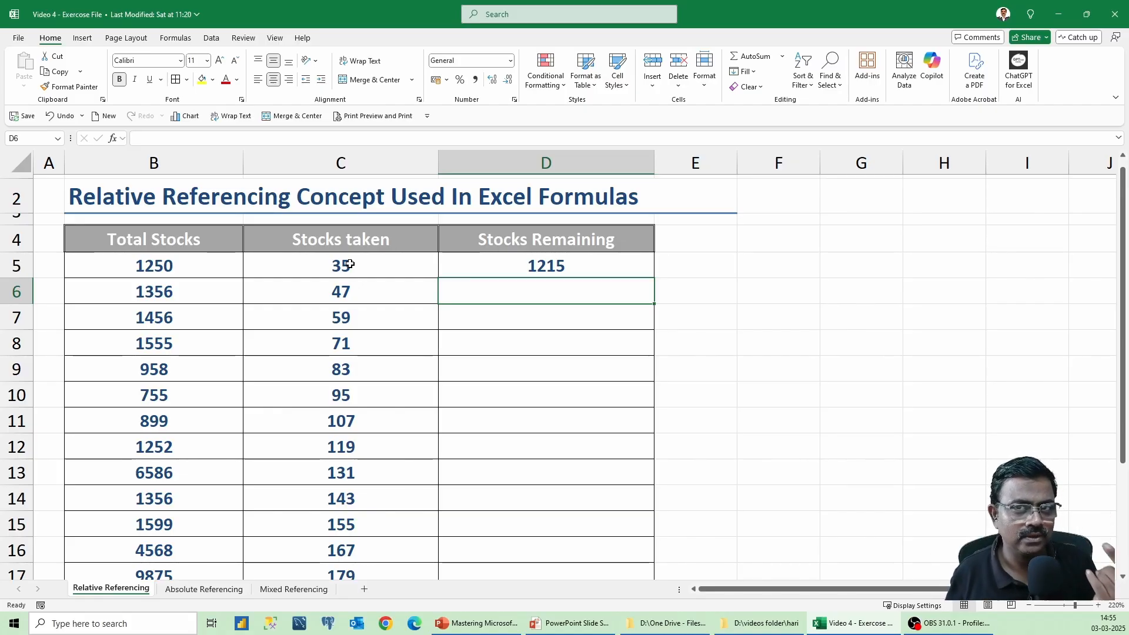
{"action": "left_click", "coordinate": [552, 271]}
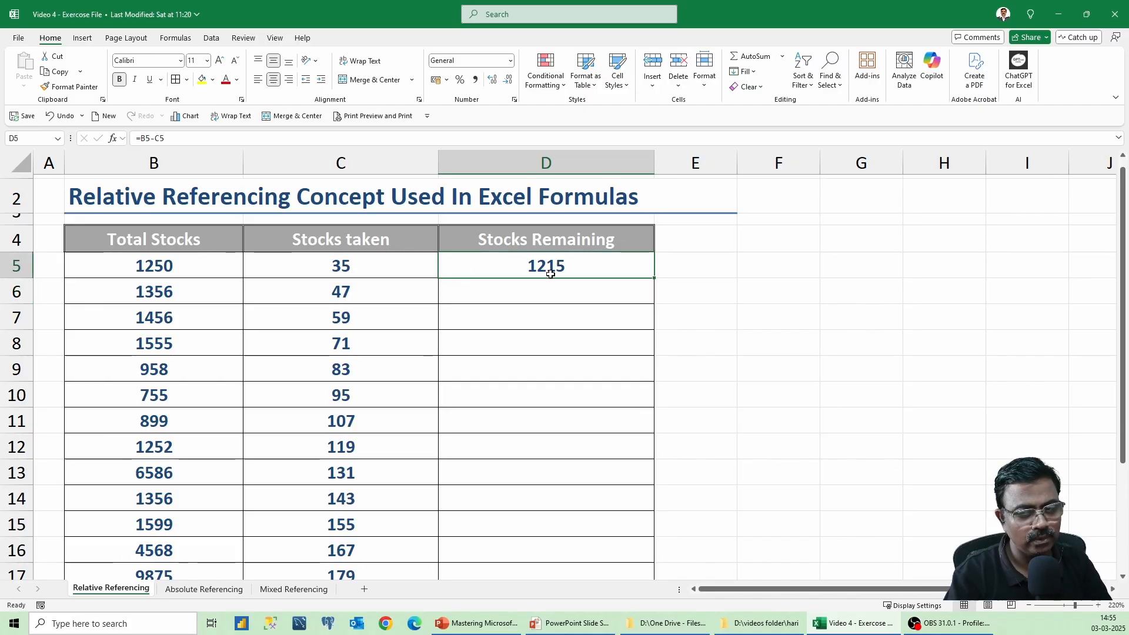
{"action": "left_click_drag", "start_coordinate": [708, 269], "coordinate": [1026, 266]}
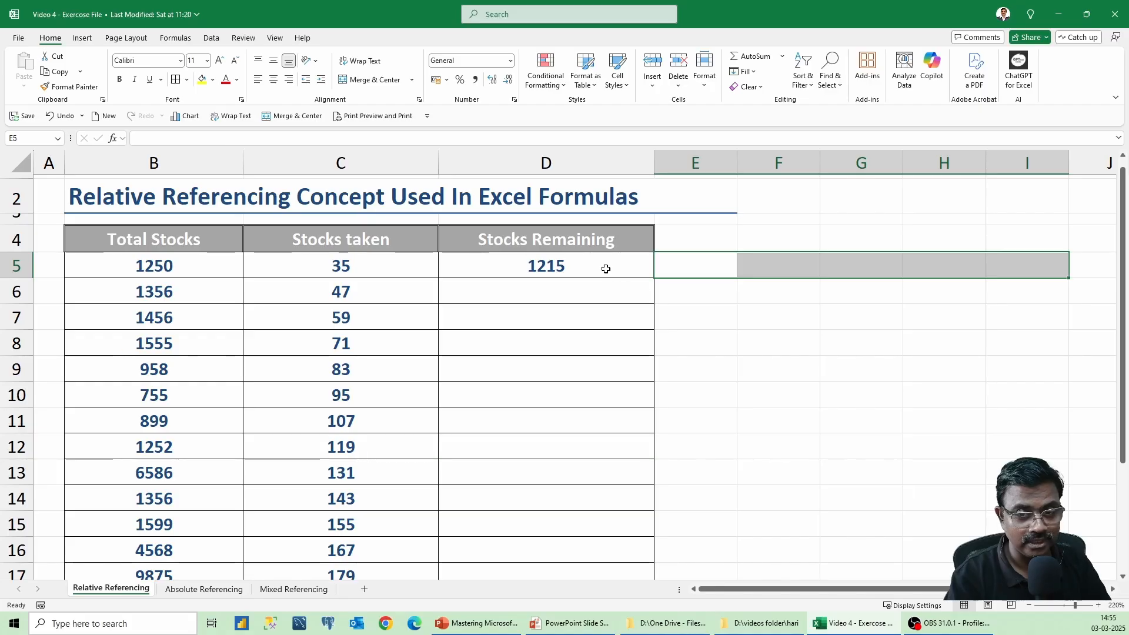
{"action": "left_click_drag", "start_coordinate": [605, 267], "coordinate": [610, 455]}
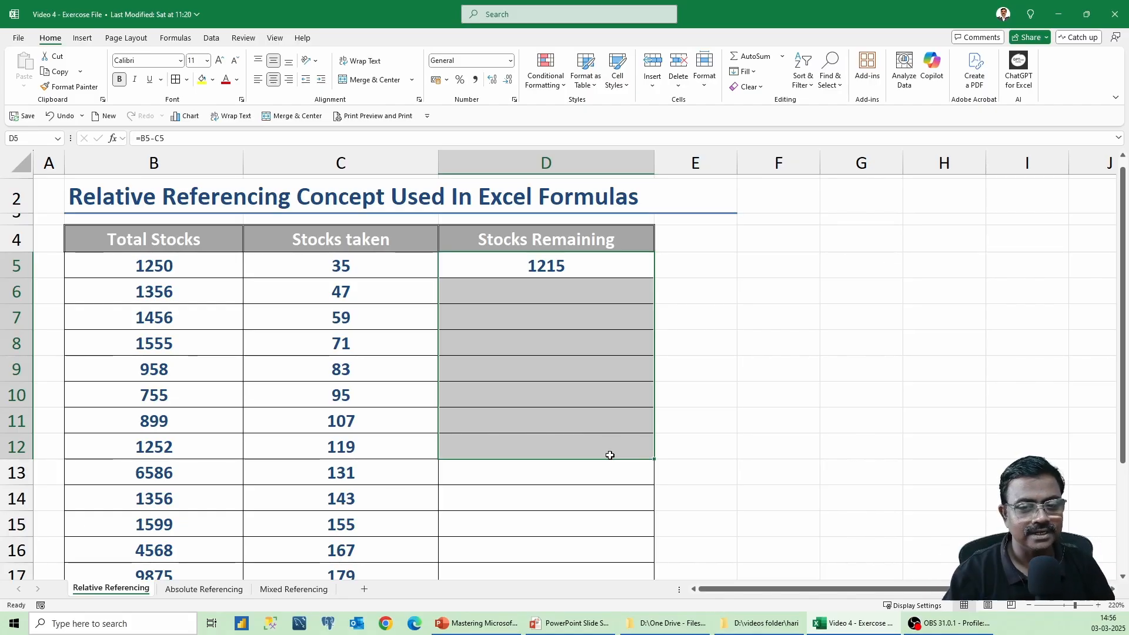
{"action": "left_click", "coordinate": [582, 268]}
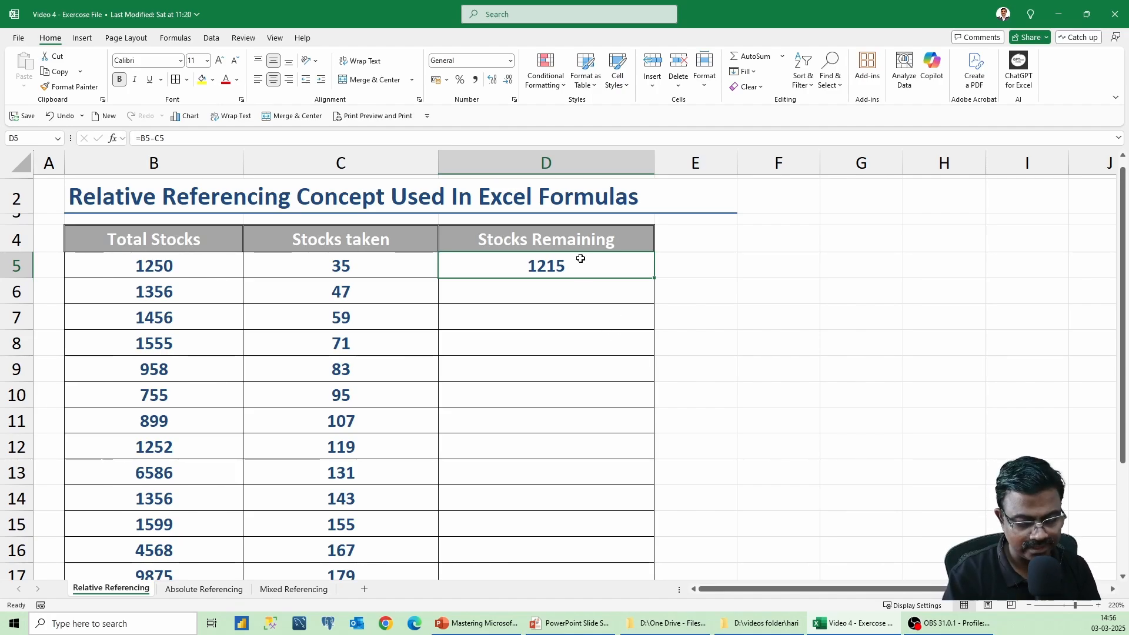
{"action": "left_click", "coordinate": [589, 286]}
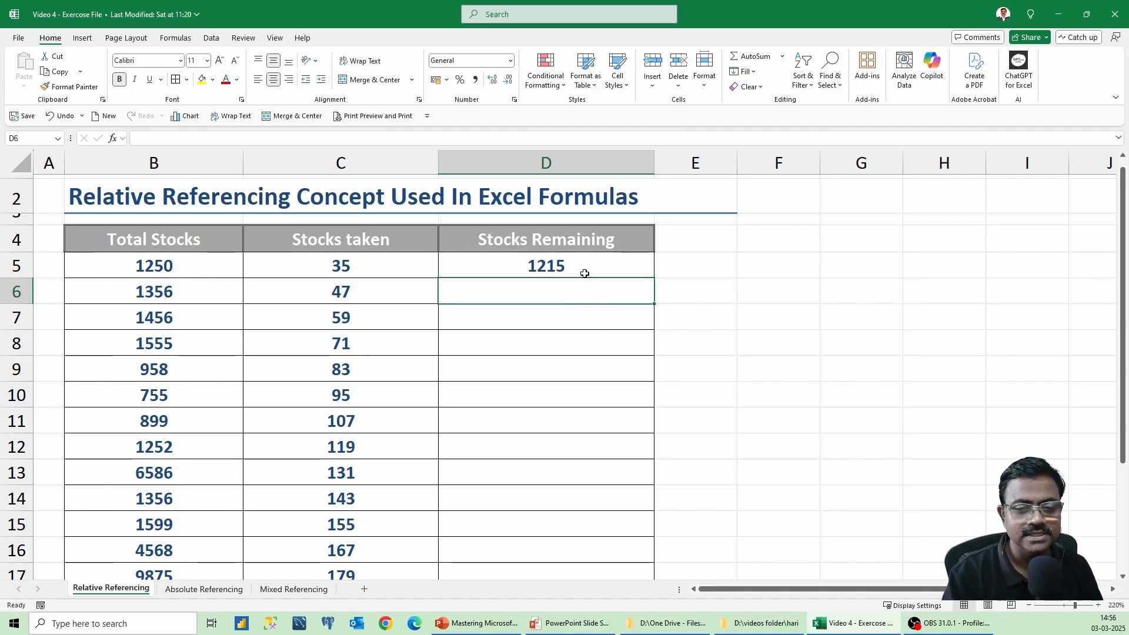
- Copy the formula from cell D5 and select the Stocks Remaining cells D6:D16
{"action": "left_click", "coordinate": [584, 271]}
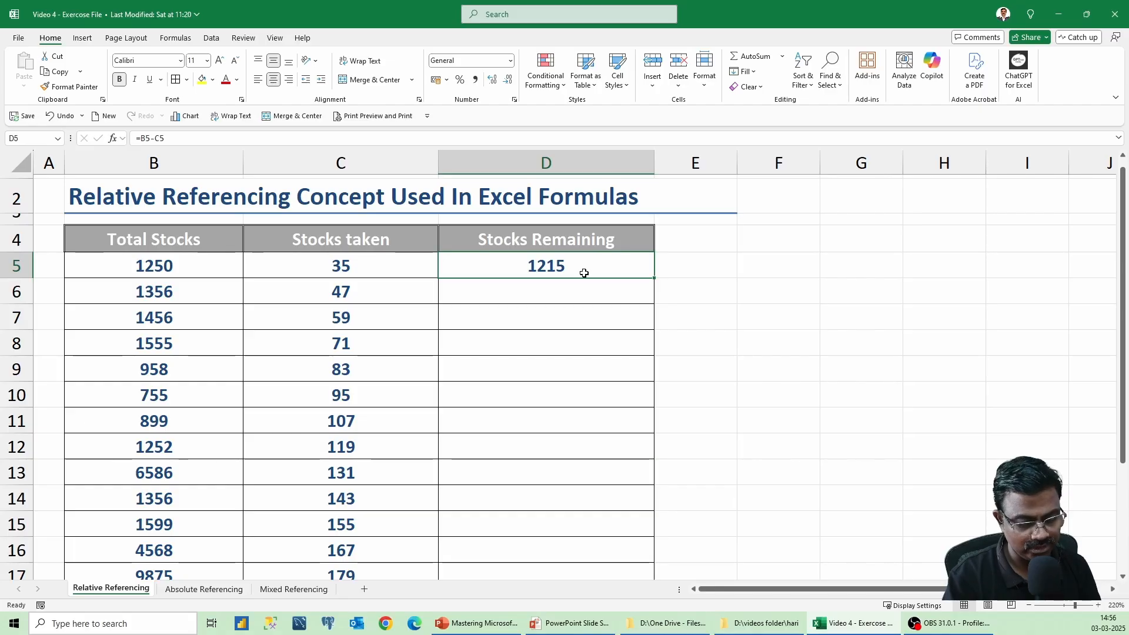
{"action": "key", "text": "ctrl+c"}
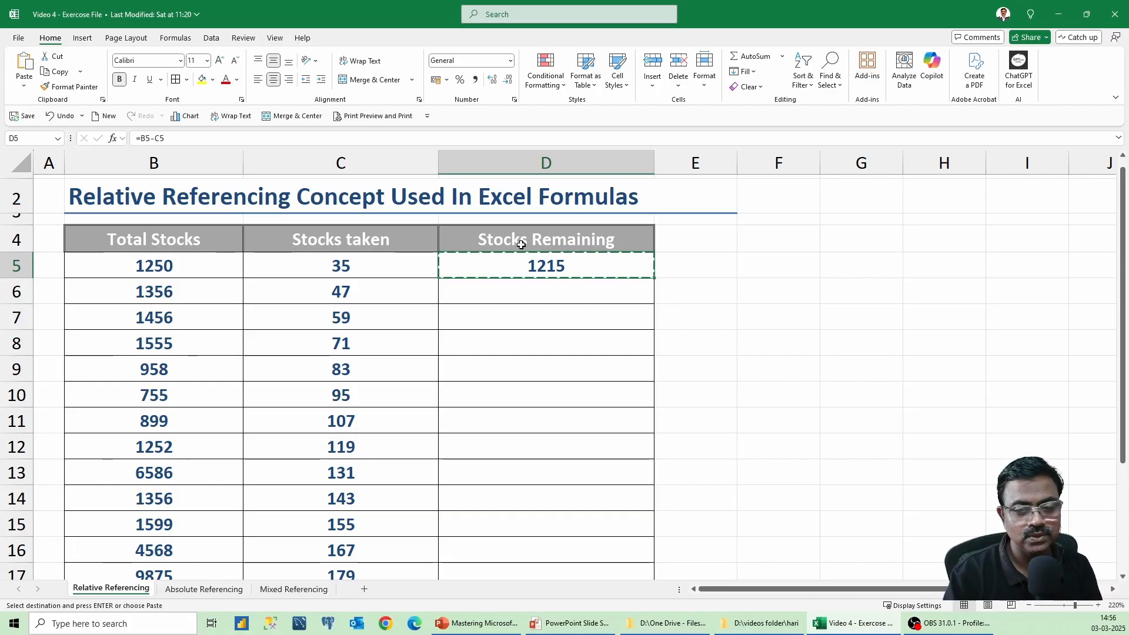
{"action": "left_click", "coordinate": [523, 292]}
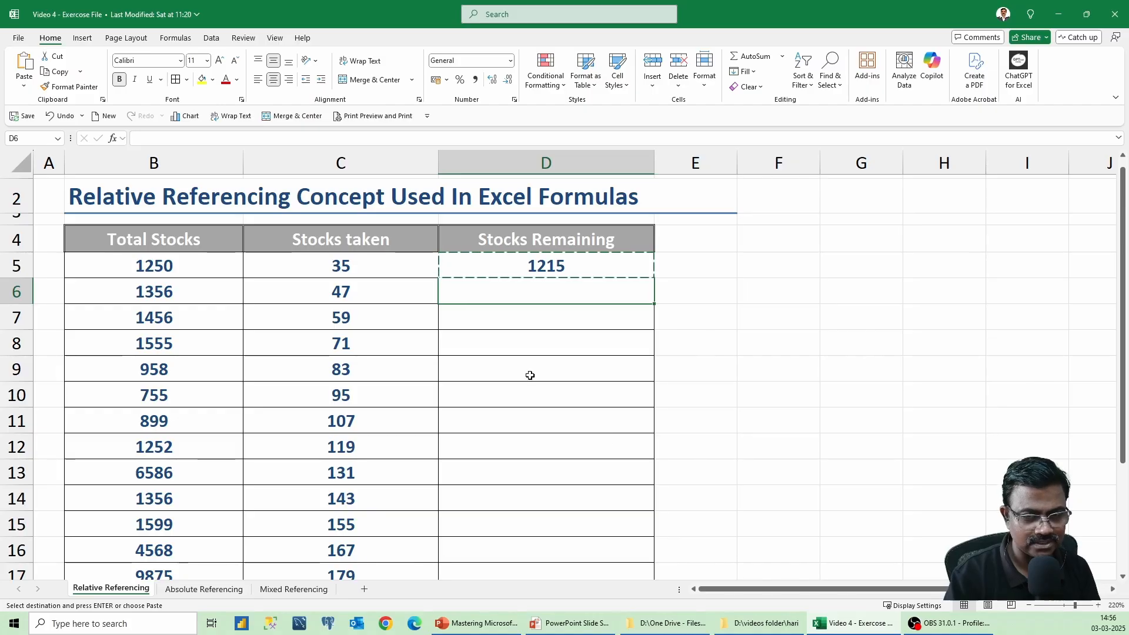
{"action": "left_click_drag", "start_coordinate": [566, 292], "coordinate": [604, 560]}
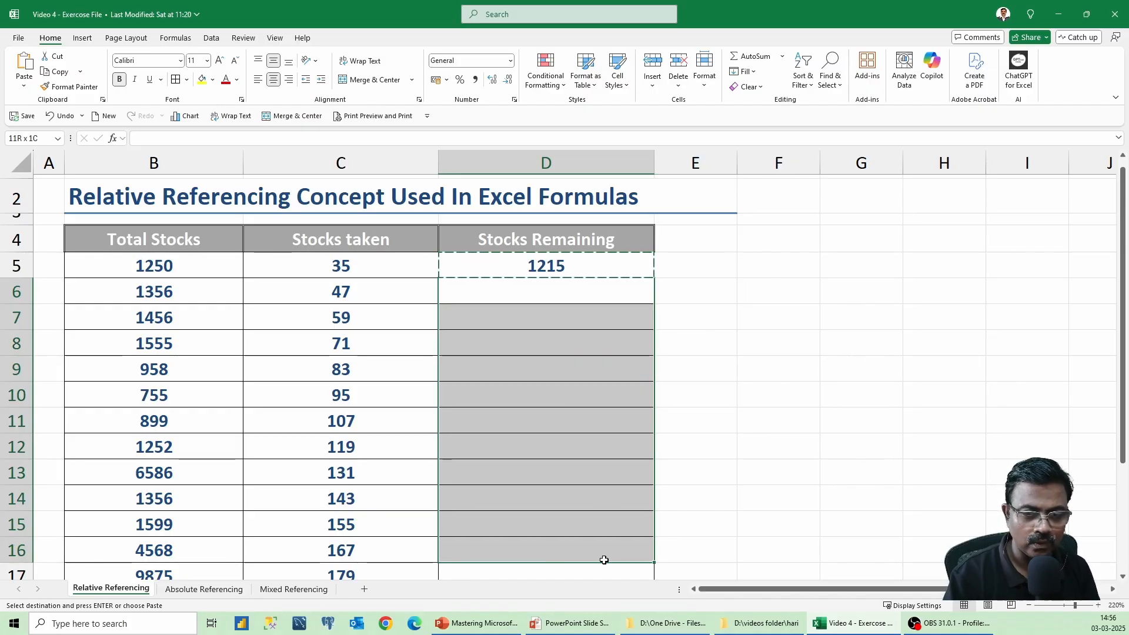
- Extend the selection row by row from cell D6 to the table's last row, D21
{"action": "left_click", "coordinate": [545, 290]}
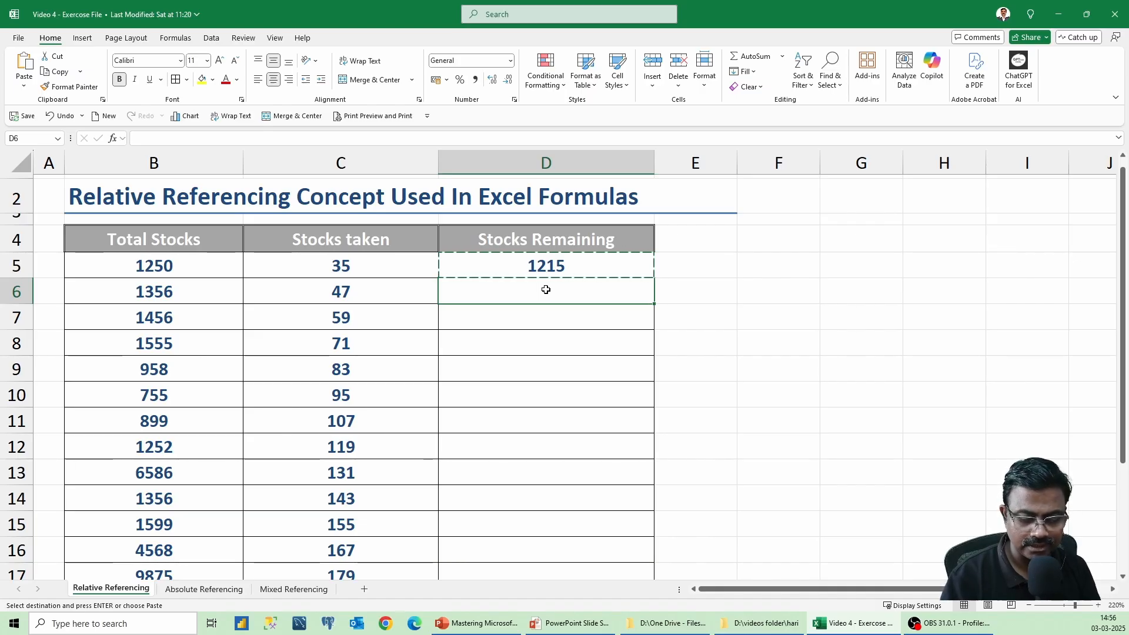
{"action": "key", "text": "shift+Down"}
{"action": "key", "text": "shift+Down"}
{"action": "key", "text": "shift+Down"}
{"action": "key", "text": "shift+Down"}
{"action": "key", "text": "shift+Down"}
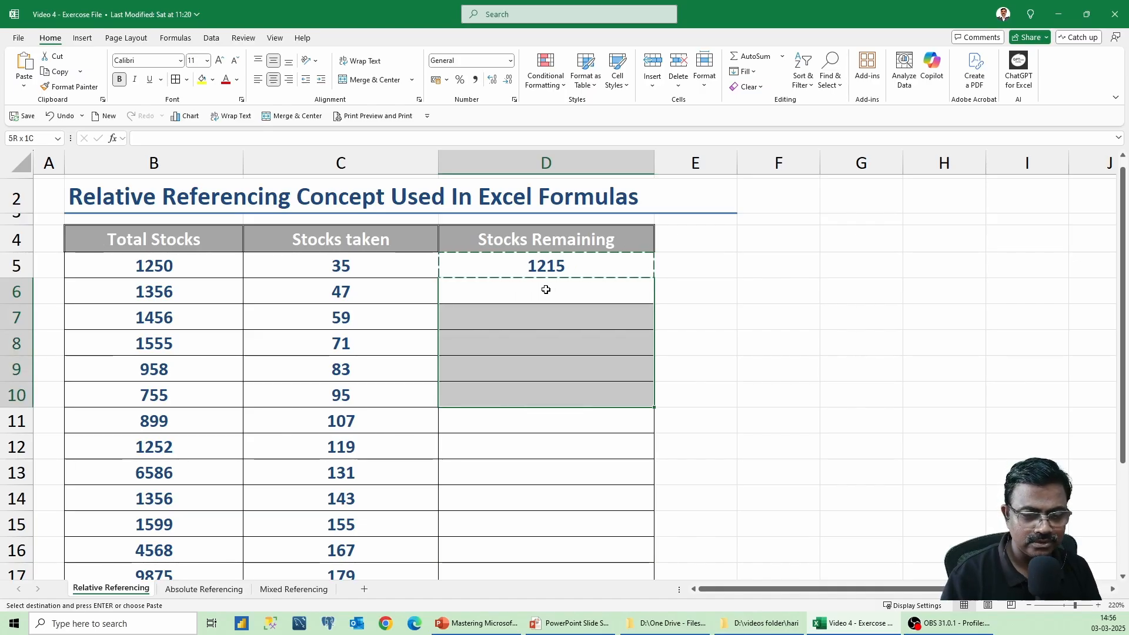
{"action": "key", "text": "shift+Down"}
{"action": "key", "text": "shift+Down"}
{"action": "key", "text": "shift+Down"}
{"action": "key", "text": "shift+Down"}
{"action": "key", "text": "shift+Down"}
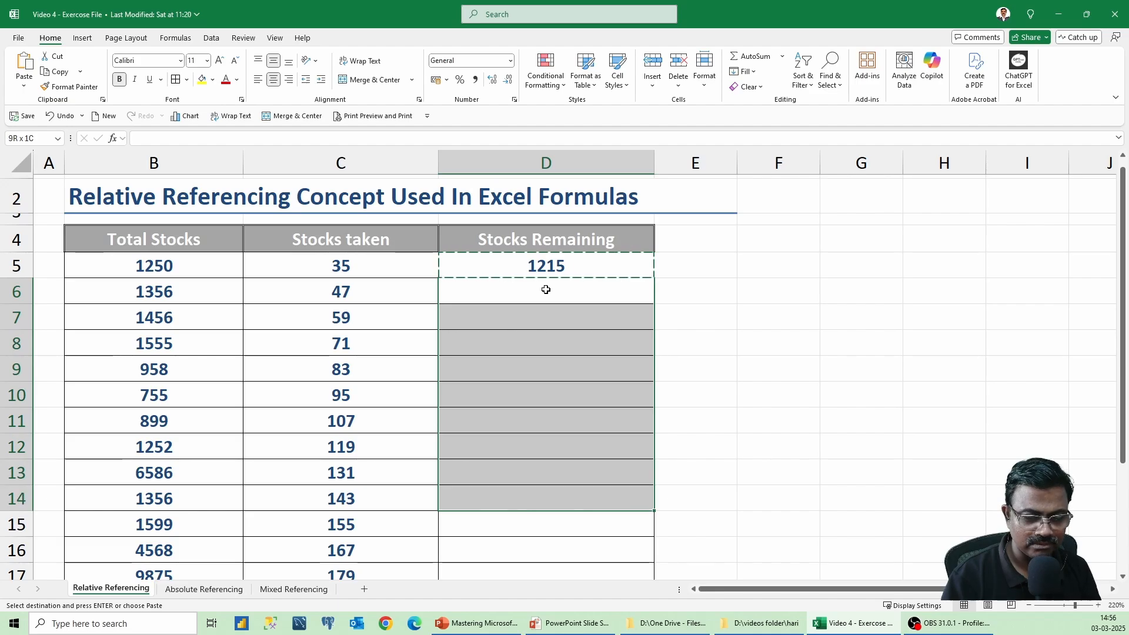
{"action": "key", "text": "shift+Down"}
{"action": "key", "text": "shift+Down"}
{"action": "key", "text": "shift+Down"}
{"action": "key", "text": "shift+Down"}
{"action": "key", "text": "shift+Down"}
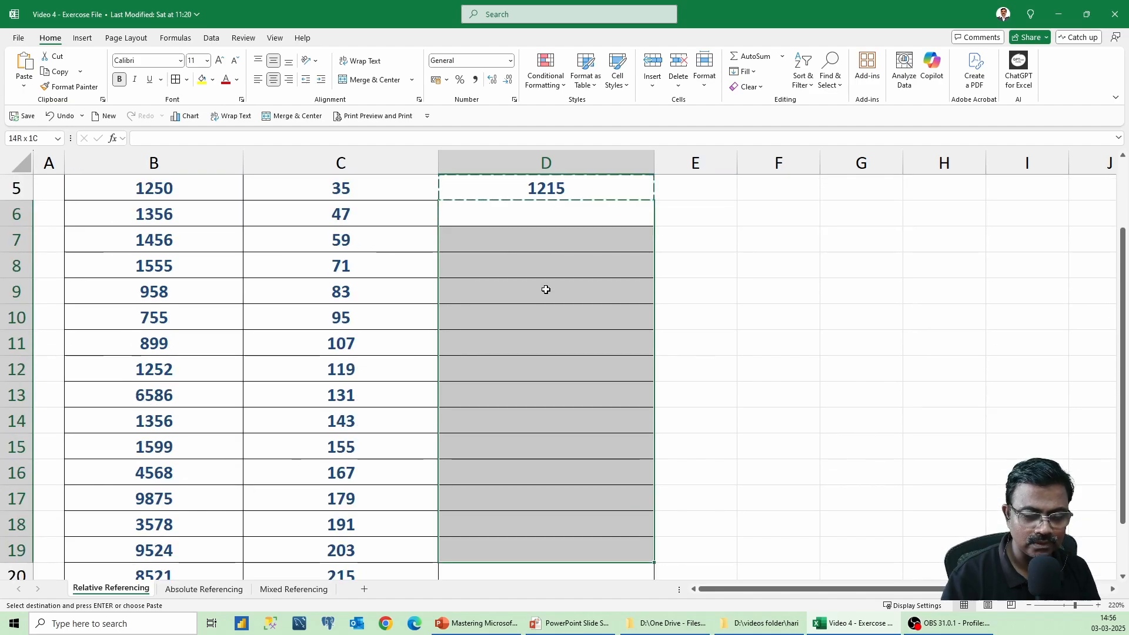
{"action": "key", "text": "shift+Down"}
{"action": "key", "text": "shift+Up"}
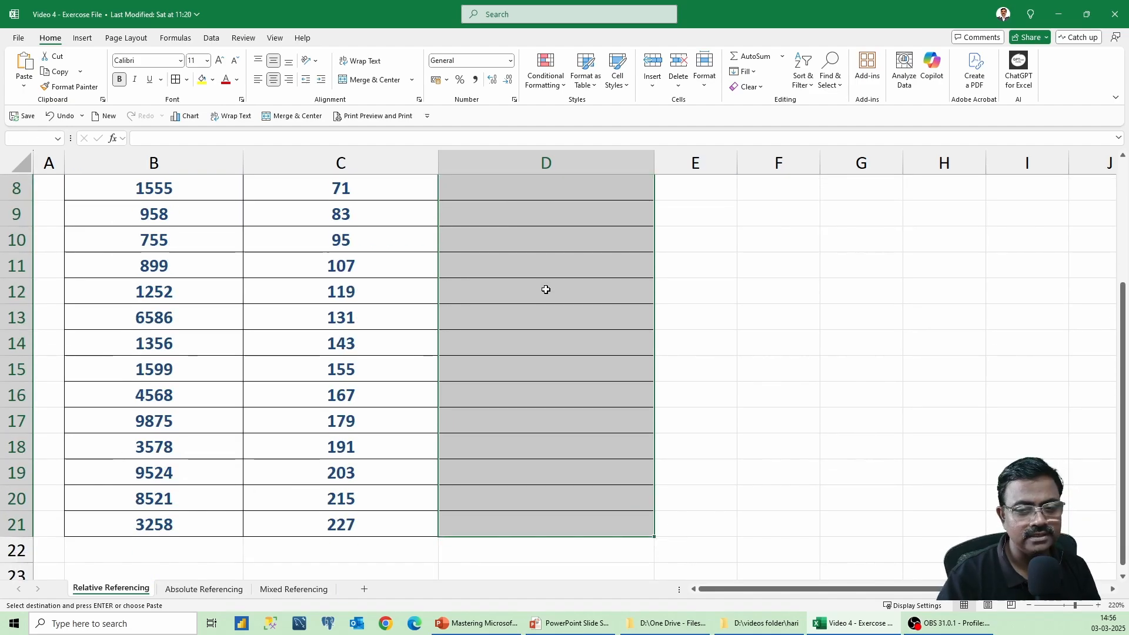
{"action": "scroll", "coordinate": [588, 326], "scroll_direction": "up", "scroll_amount": 2}
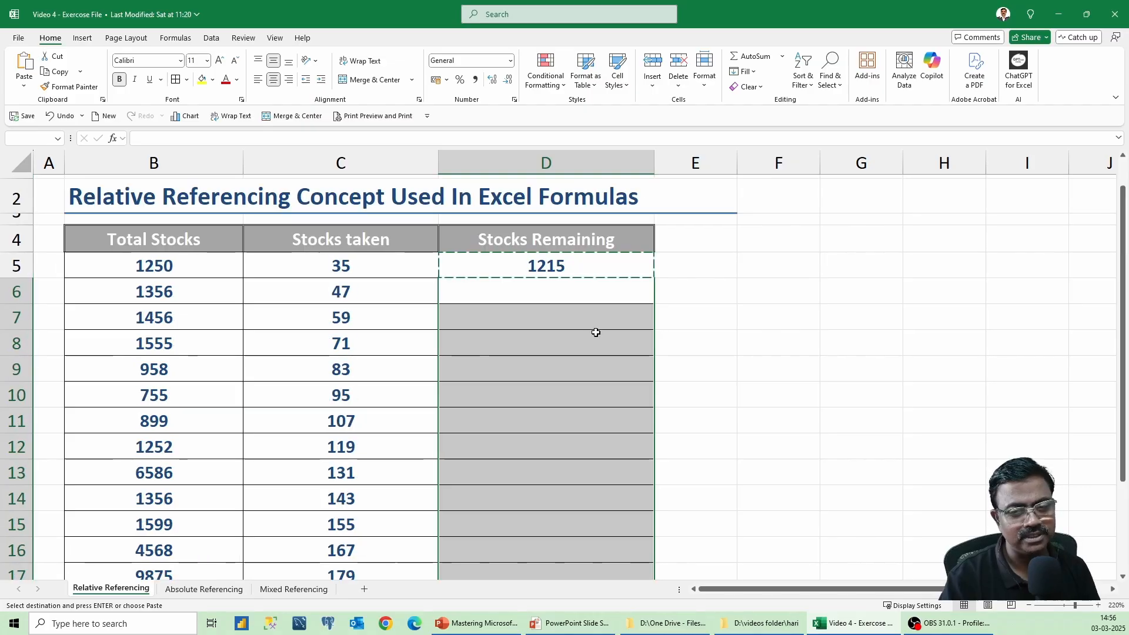
- Try a rapid row-by-row selection from D6 downward, running past the table's last row
{"action": "left_click", "coordinate": [582, 293]}
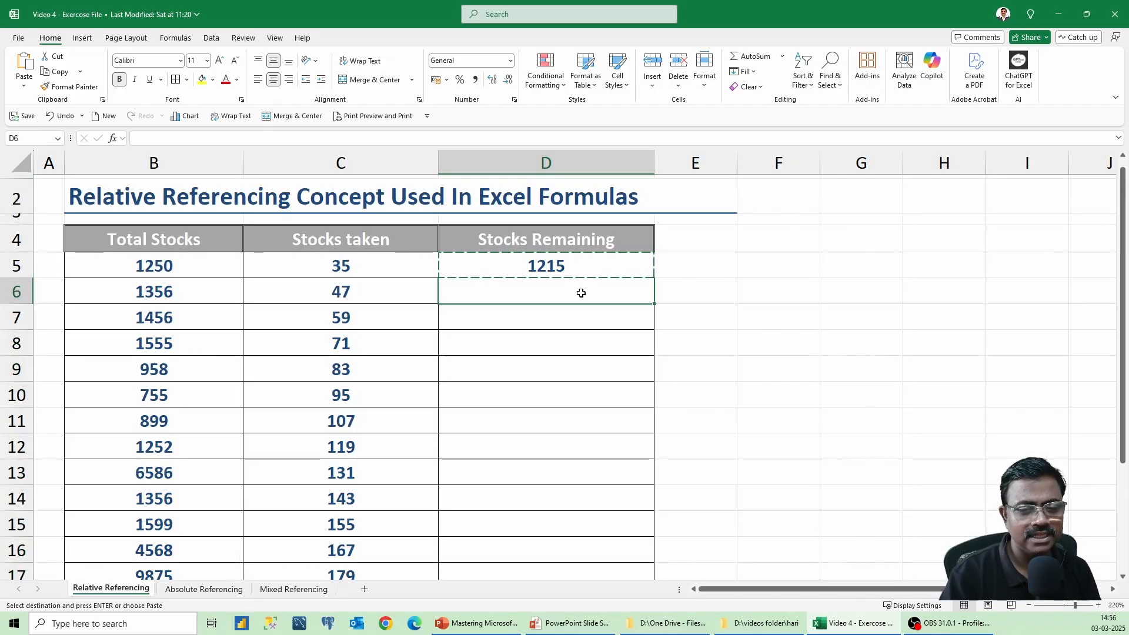
{"action": "key", "text": "shift+Down"}
{"action": "key", "text": "shift+Down"}
{"action": "key", "text": "shift+Down"}
{"action": "key", "text": "shift+Down"}
{"action": "key", "text": "shift+Down"}
{"action": "key", "text": "shift+Down"}
{"action": "key", "text": "shift+Down"}
{"action": "key", "text": "shift+Down"}
{"action": "key", "text": "shift+Down"}
{"action": "key", "text": "shift+Down"}
{"action": "key", "text": "shift+Down"}
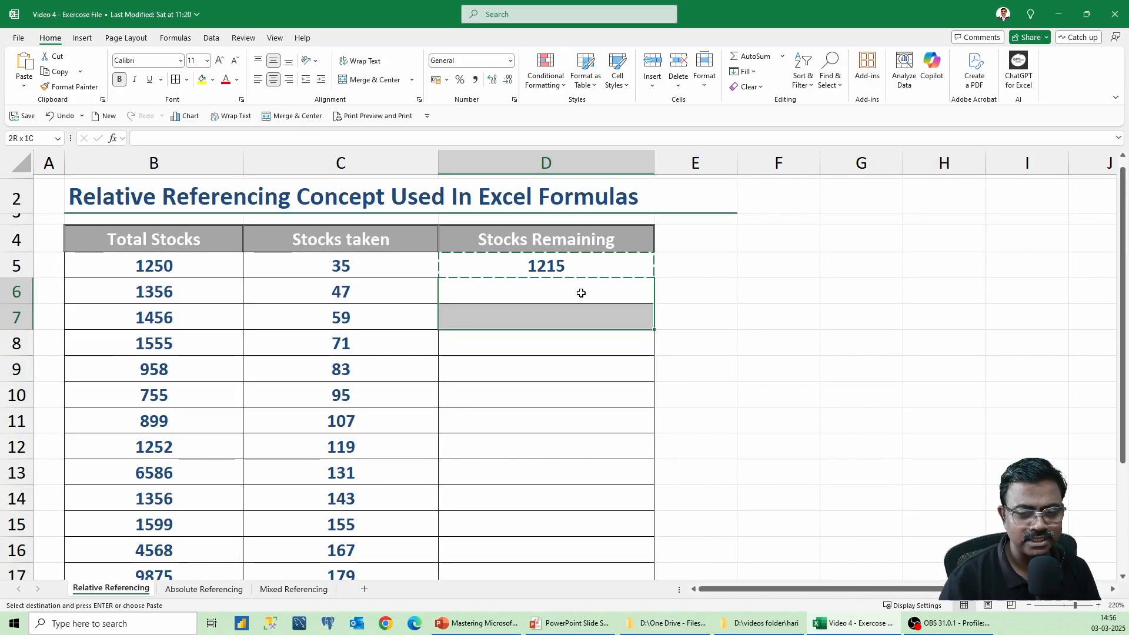
{"action": "key", "text": "shift+Down"}
{"action": "key", "text": "shift+Down"}
{"action": "key", "text": "shift+Down"}
{"action": "key", "text": "shift+Down"}
{"action": "key", "text": "shift+Down"}
{"action": "key", "text": "shift+Down"}
{"action": "key", "text": "shift+Down"}
{"action": "key", "text": "shift+Down"}
{"action": "key", "text": "shift+Down"}
{"action": "key", "text": "shift+Down"}
{"action": "key", "text": "shift+Down"}
{"action": "key", "text": "shift+Down"}
{"action": "key", "text": "shift+Down"}
{"action": "key", "text": "shift+Down"}
{"action": "key", "text": "shift+Down"}
{"action": "key", "text": "shift+Down"}
{"action": "key", "text": "shift+Down"}
{"action": "key", "text": "shift+Down"}
{"action": "key", "text": "shift+Down"}
{"action": "key", "text": "shift+Down"}
{"action": "key", "text": "shift+Up"}
{"action": "key", "text": "shift+Up"}
{"action": "key", "text": "shift+Up"}
{"action": "key", "text": "shift+Up"}
{"action": "key", "text": "shift+Up"}
{"action": "key", "text": "shift+Up"}
{"action": "key", "text": "shift+Up"}
{"action": "key", "text": "shift+Up"}
{"action": "key", "text": "shift+Up"}
{"action": "key", "text": "shift+Up"}
{"action": "key", "text": "shift+Up"}
{"action": "key", "text": "shift+Up"}
{"action": "key", "text": "shift+Up"}
{"action": "key", "text": "shift+Up"}
{"action": "key", "text": "shift+Up"}
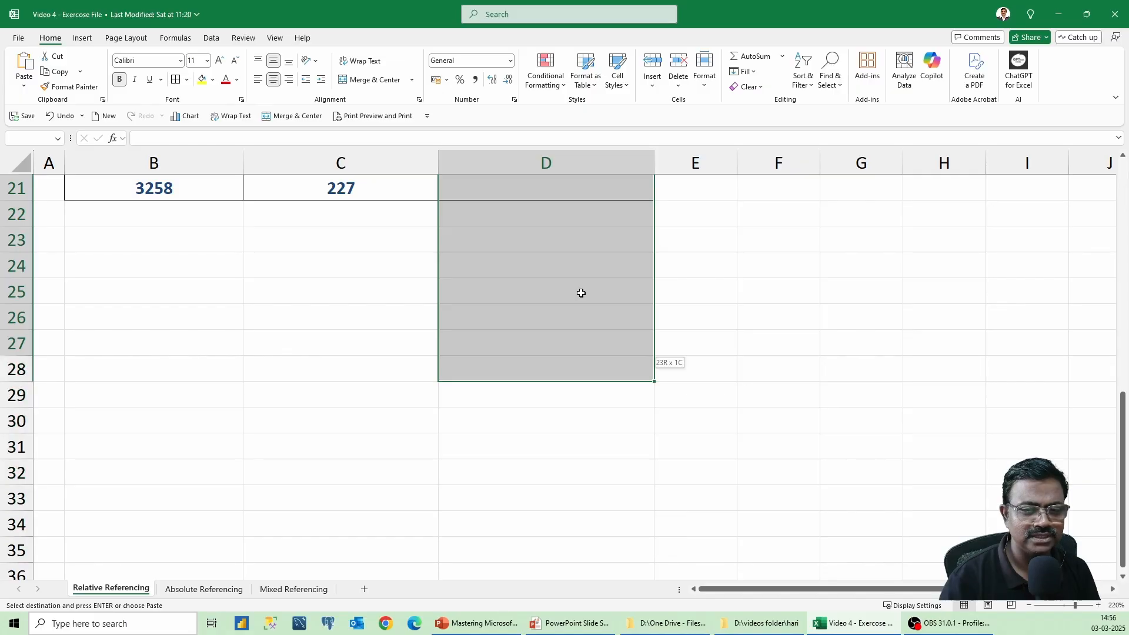
{"action": "scroll", "coordinate": [581, 293], "scroll_direction": "up", "scroll_amount": 7}
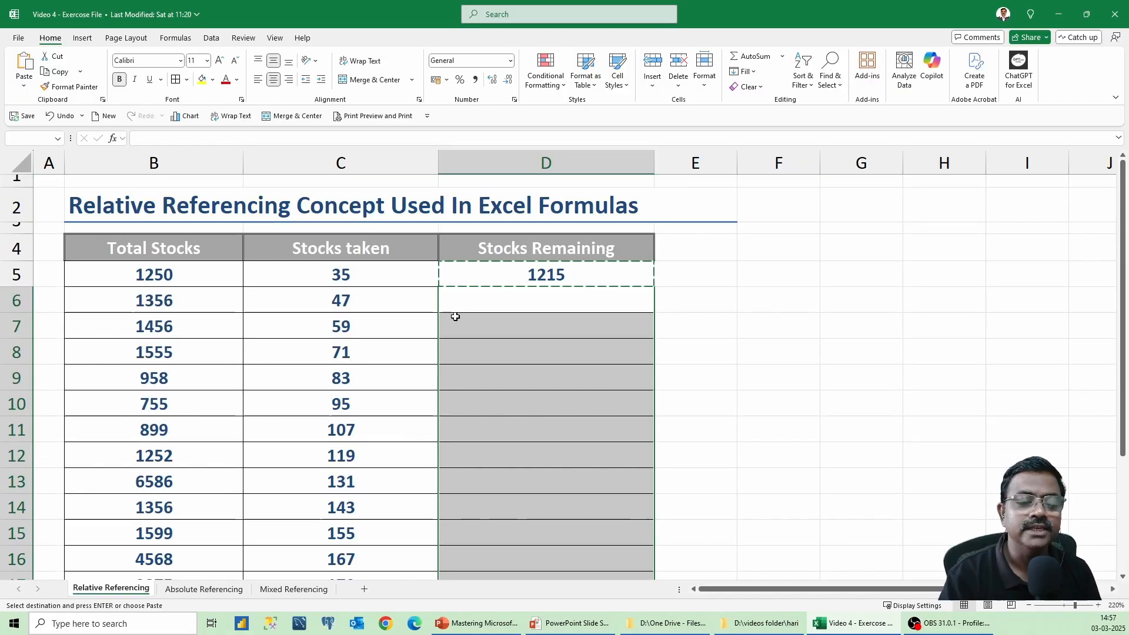
- Paste the copied D5 formula into D5:D21, using the end of the Stocks taken column to find the last row
{"action": "left_click", "coordinate": [367, 309]}
{"action": "scroll", "coordinate": [372, 363], "scroll_direction": "down", "scroll_amount": 4}
{"action": "scroll", "coordinate": [369, 375], "scroll_direction": "up", "scroll_amount": 4}
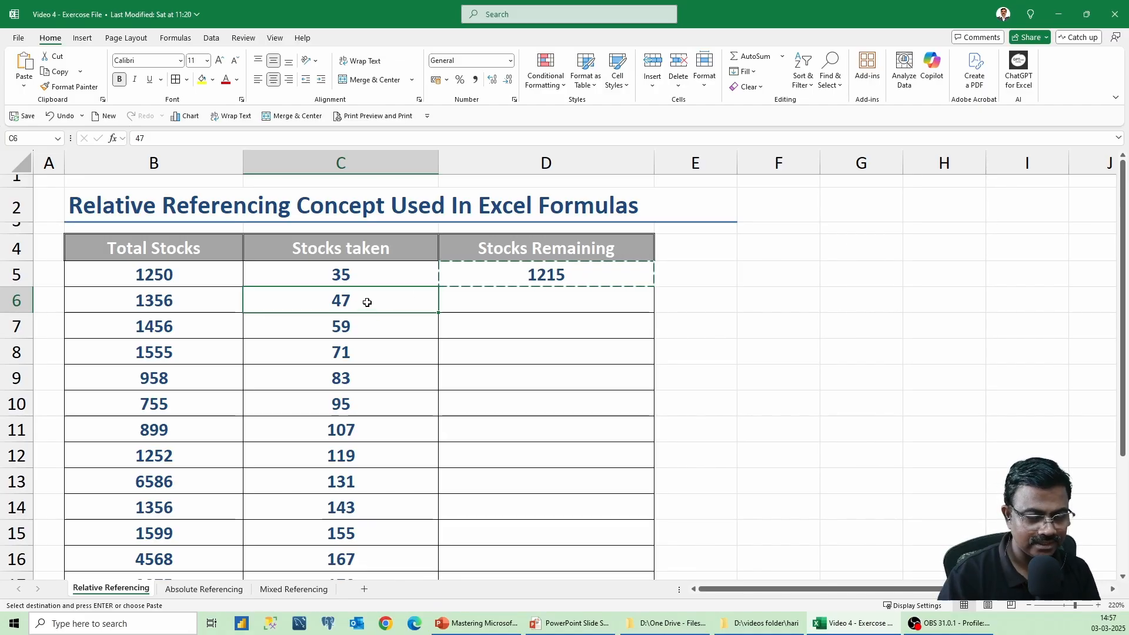
{"action": "left_click", "coordinate": [544, 302]}
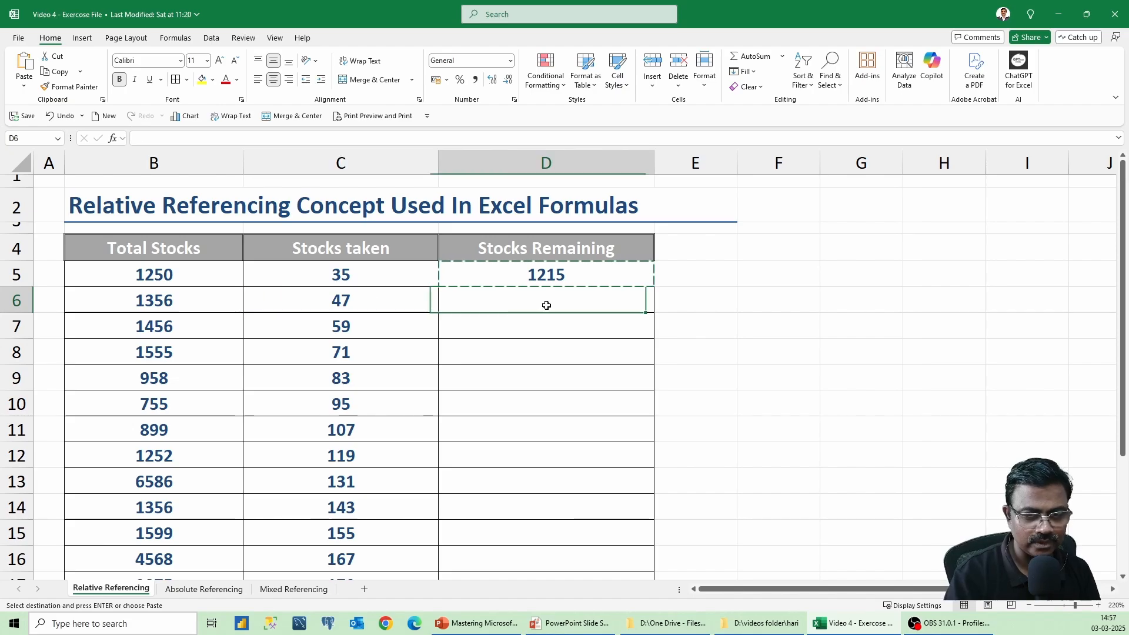
{"action": "left_click", "coordinate": [375, 310]}
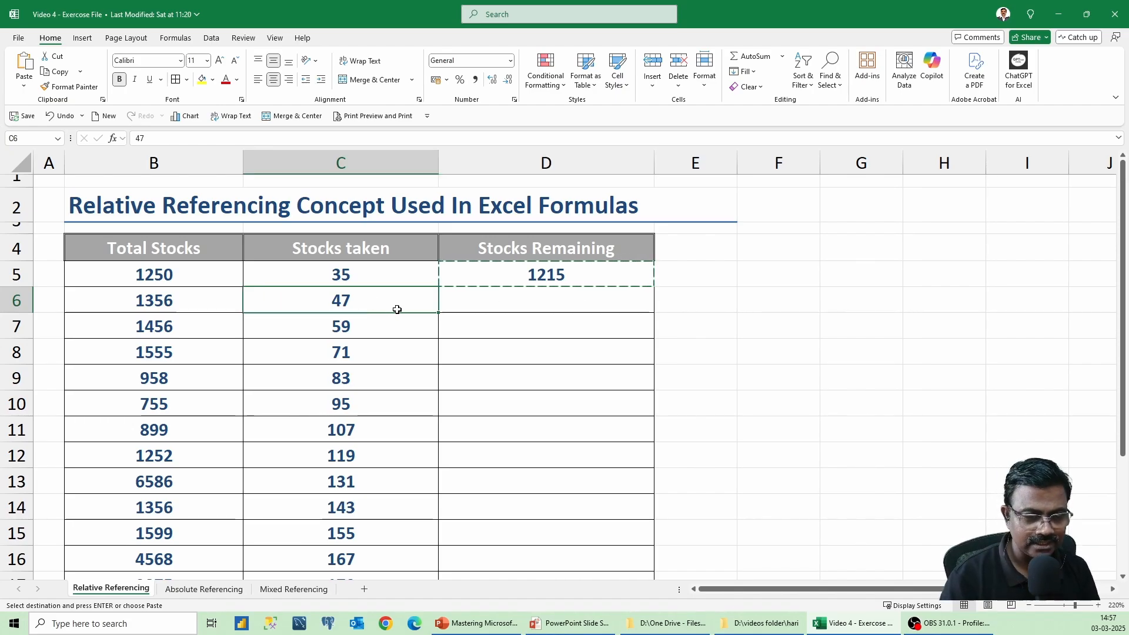
{"action": "key", "text": "ctrl+Down"}
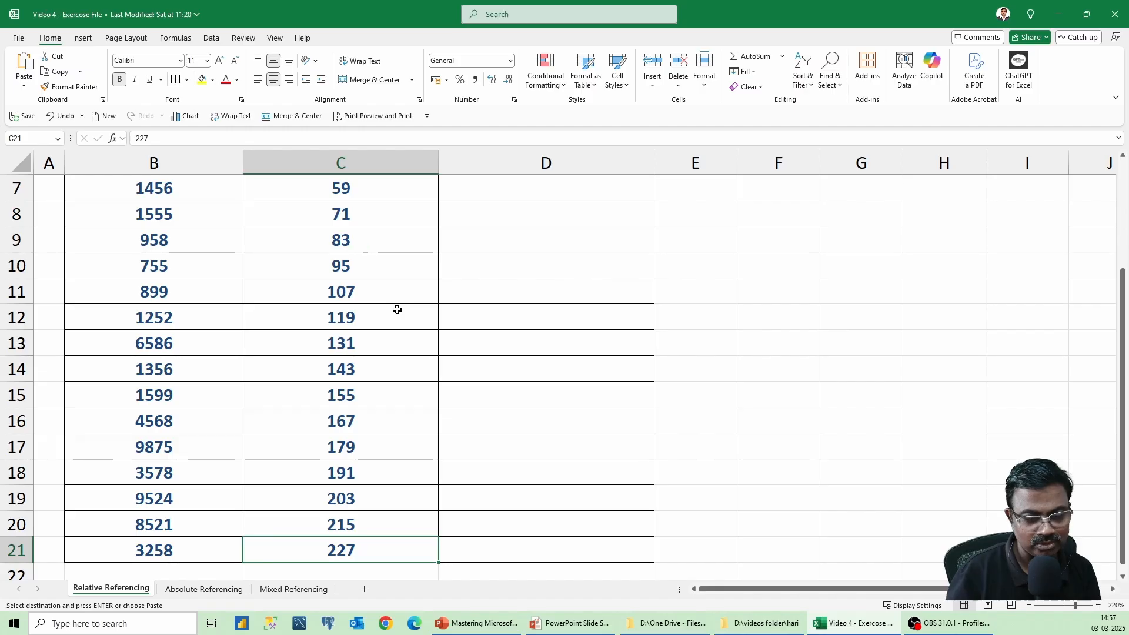
{"action": "key", "text": "Right"}
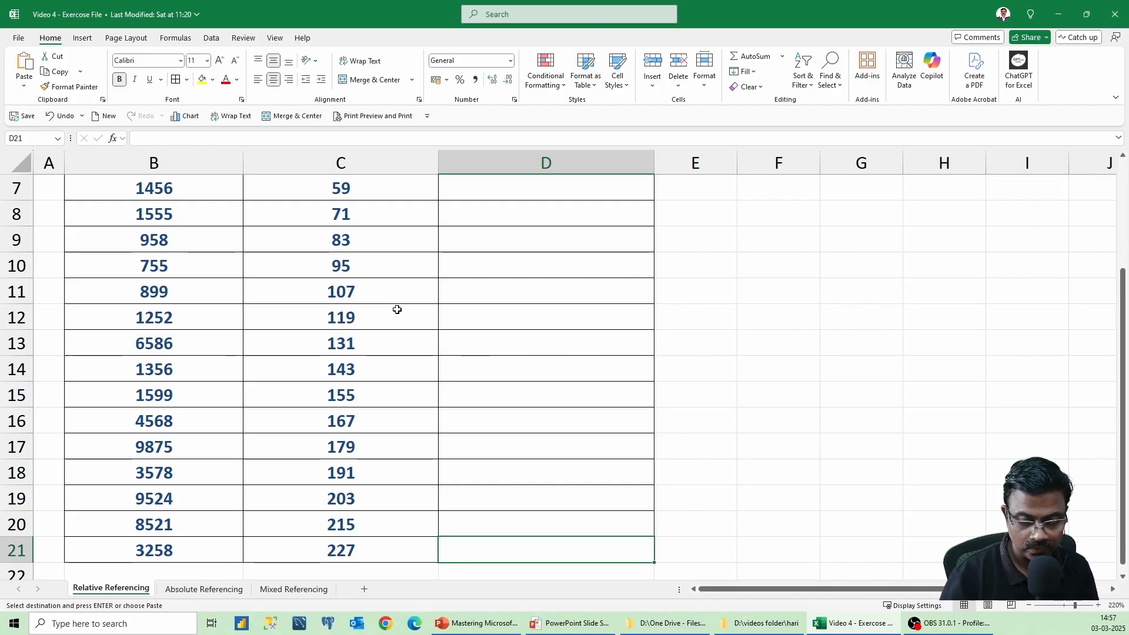
{"action": "key", "text": "ctrl+shift+Up"}
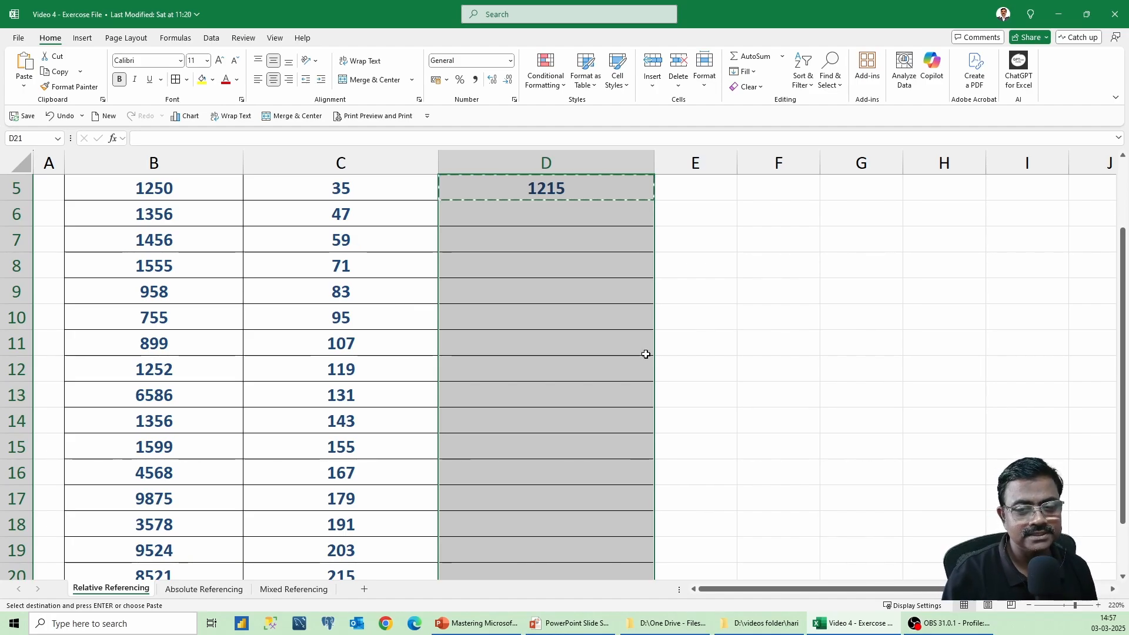
{"action": "scroll", "coordinate": [646, 354], "scroll_direction": "up", "scroll_amount": 2}
{"action": "scroll", "coordinate": [646, 354], "scroll_direction": "down", "scroll_amount": 3}
{"action": "scroll", "coordinate": [646, 354], "scroll_direction": "up", "scroll_amount": 2}
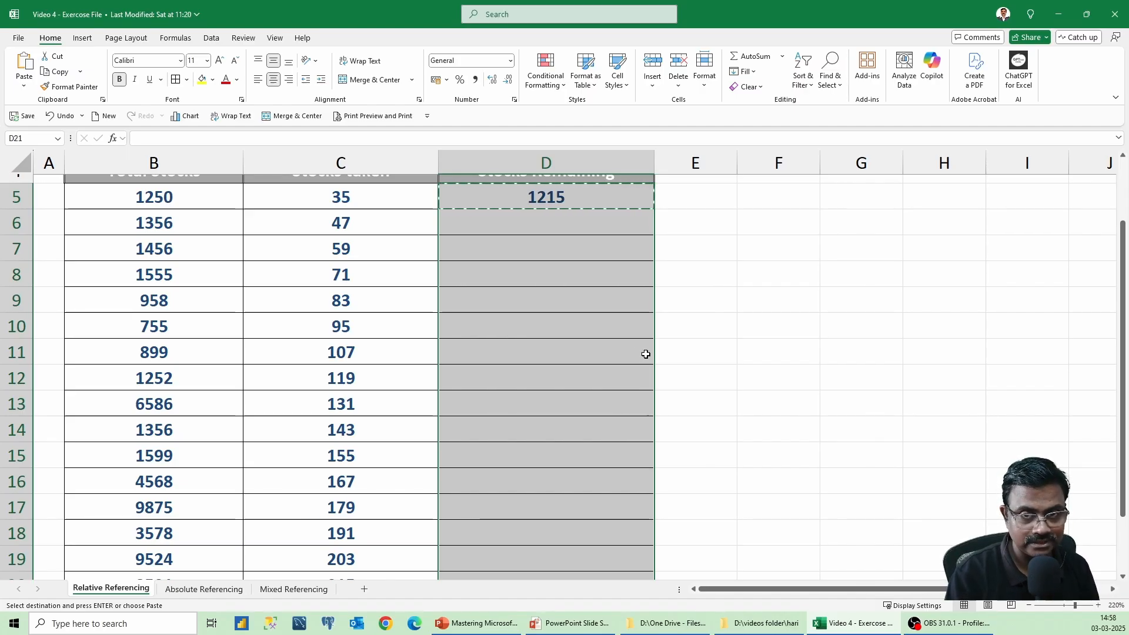
{"action": "key", "text": "ctrl+v"}
{"action": "scroll", "coordinate": [646, 354], "scroll_direction": "up", "scroll_amount": 5}
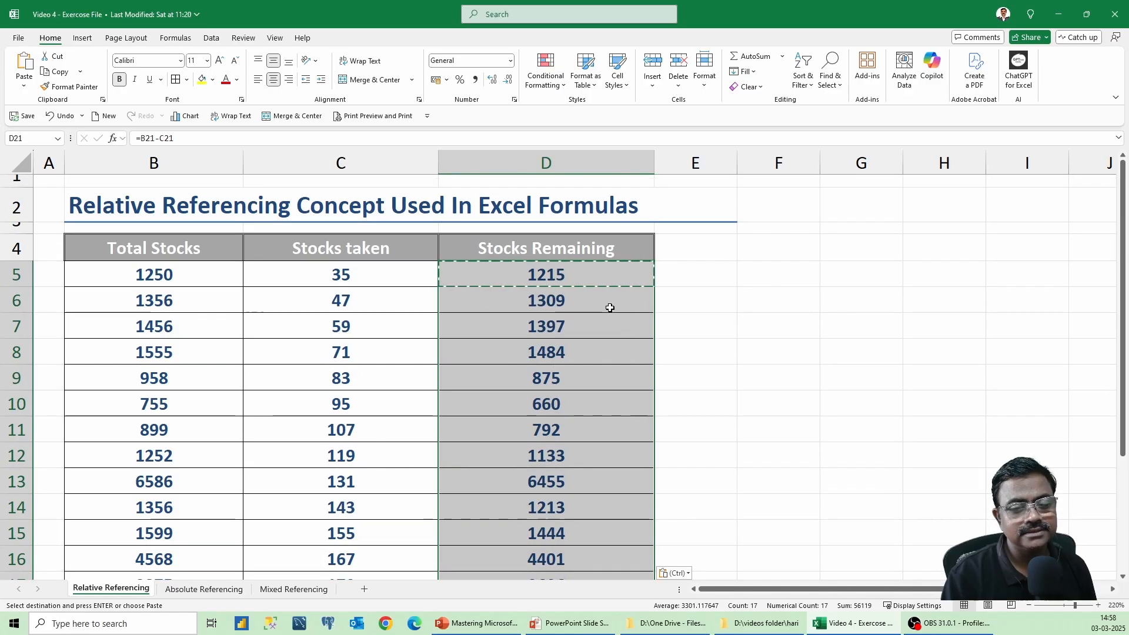
- Clear the pasted formulas from the Stocks Remaining cells D6:D21
{"action": "left_click", "coordinate": [612, 304]}
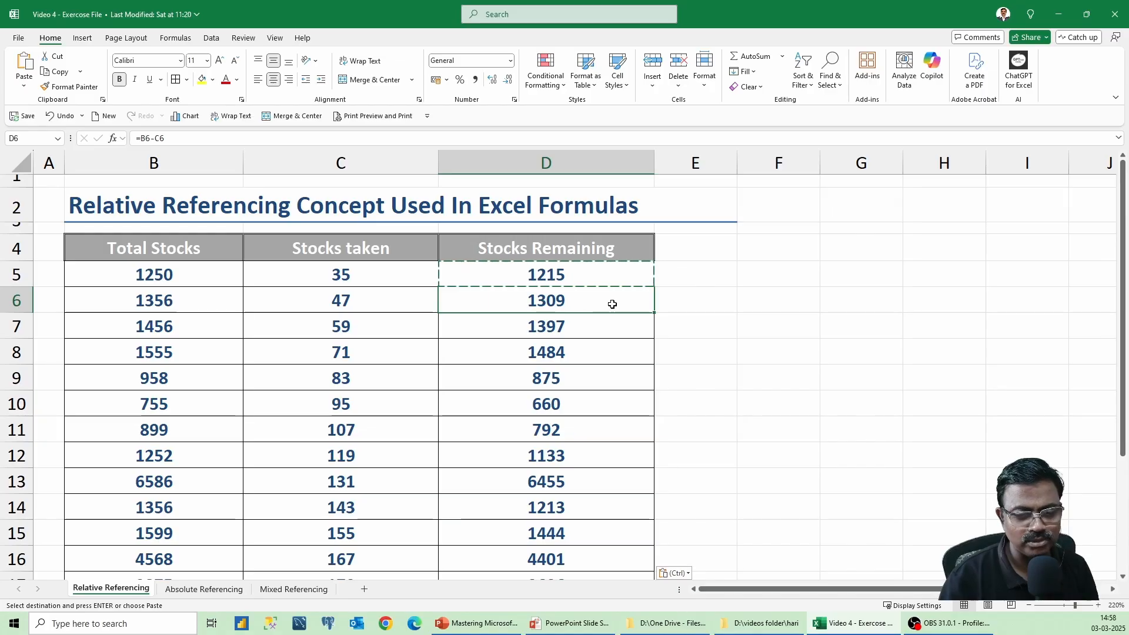
{"action": "key", "text": "ctrl+shift+Down"}
{"action": "key", "text": "Delete"}
{"action": "scroll", "coordinate": [612, 304], "scroll_direction": "up", "scroll_amount": 2}
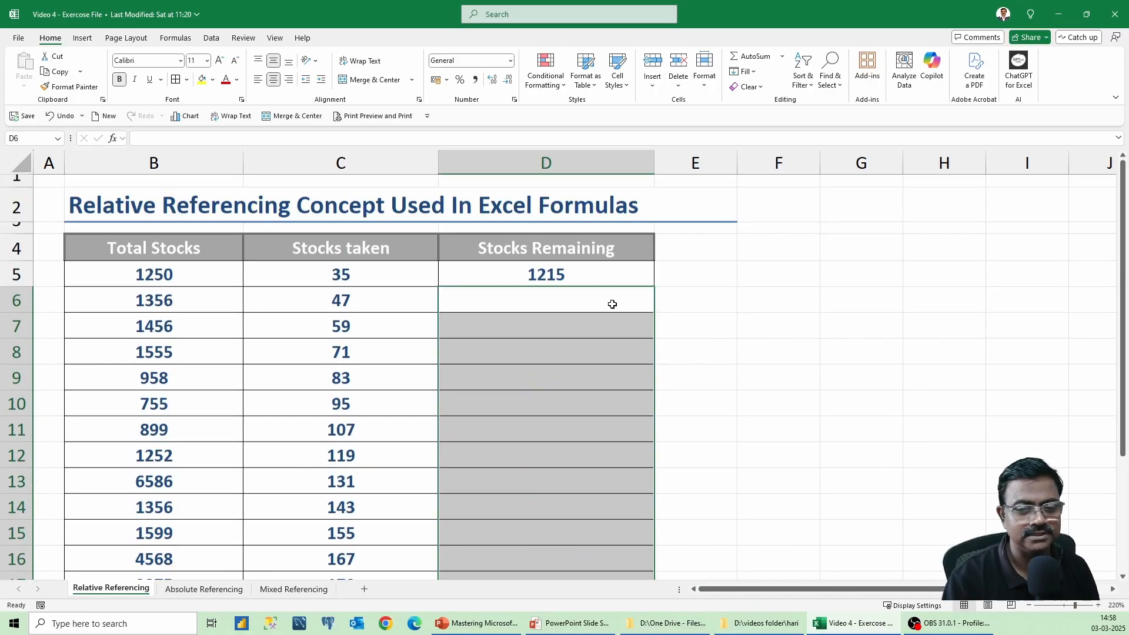
- Auto-fill the D5 formula down the Stocks Remaining column to D21, matching the rows of the Stocks taken column
{"action": "left_click", "coordinate": [609, 280]}
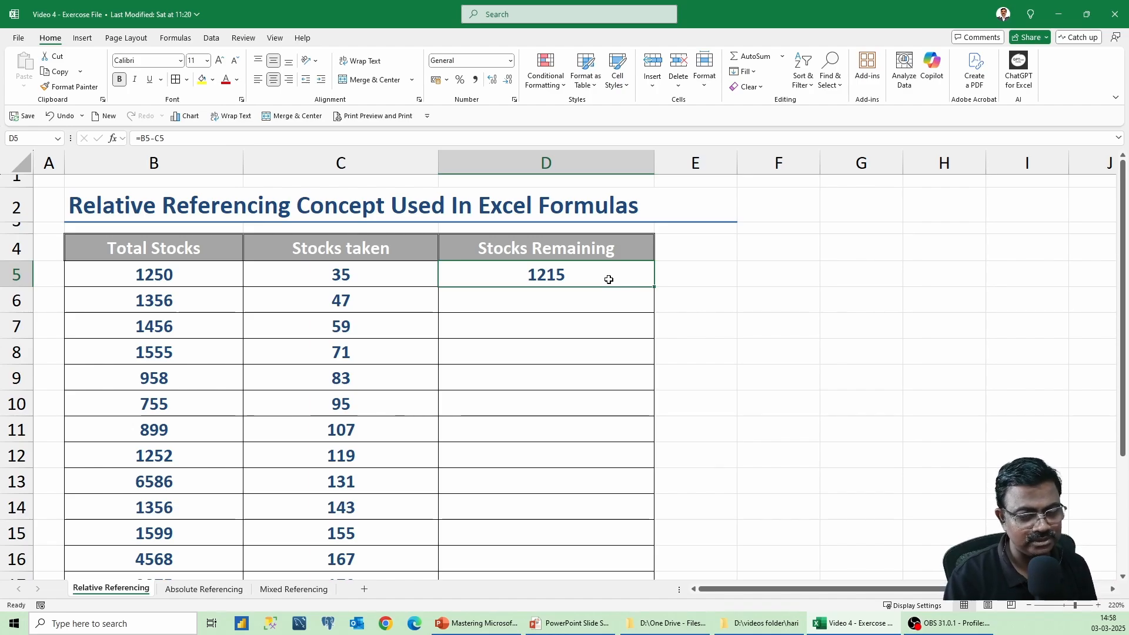
{"action": "left_click", "coordinate": [363, 263]}
{"action": "left_click_drag", "start_coordinate": [362, 263], "coordinate": [373, 431]}
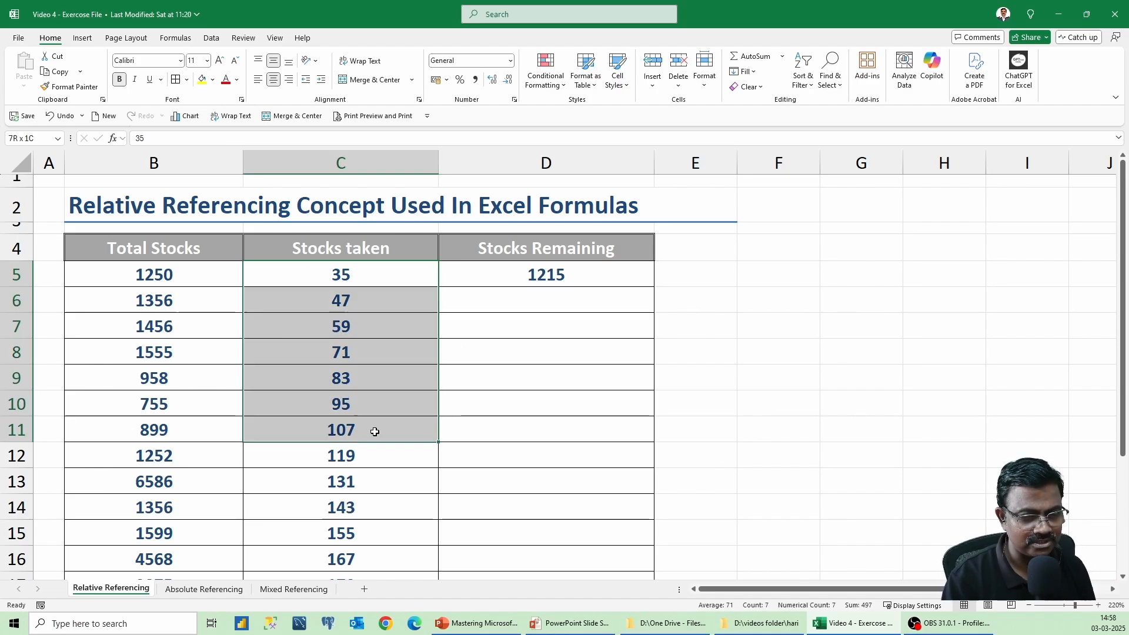
{"action": "scroll", "coordinate": [373, 429], "scroll_direction": "down", "scroll_amount": 4}
{"action": "scroll", "coordinate": [373, 429], "scroll_direction": "up", "scroll_amount": 4}
{"action": "left_click", "coordinate": [565, 282]}
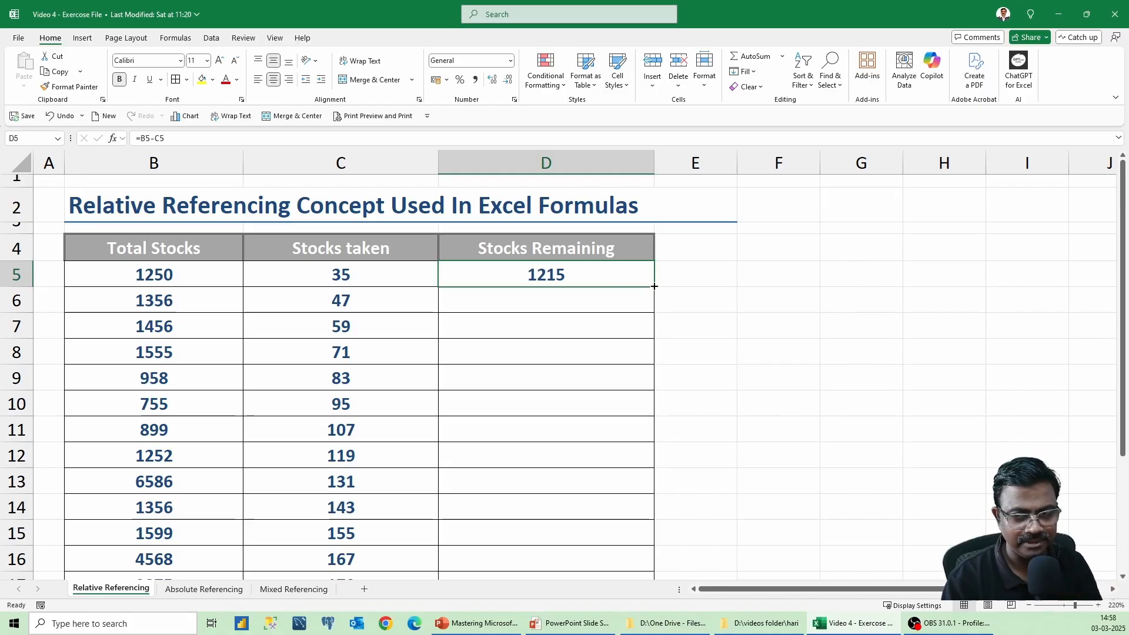
{"action": "mouse_move", "coordinate": [655, 287]}
{"action": "left_mouse_down"}
{"action": "mouse_move", "coordinate": [657, 406]}
{"action": "mouse_move", "coordinate": [655, 287]}
{"action": "left_mouse_up"}
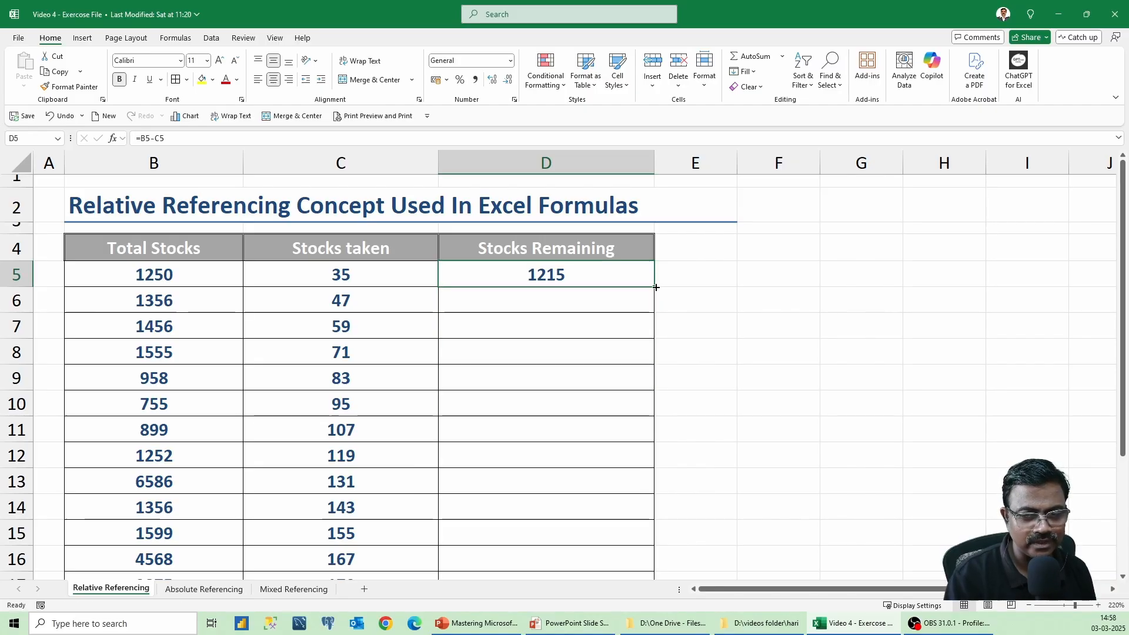
{"action": "double_click", "coordinate": [656, 287]}
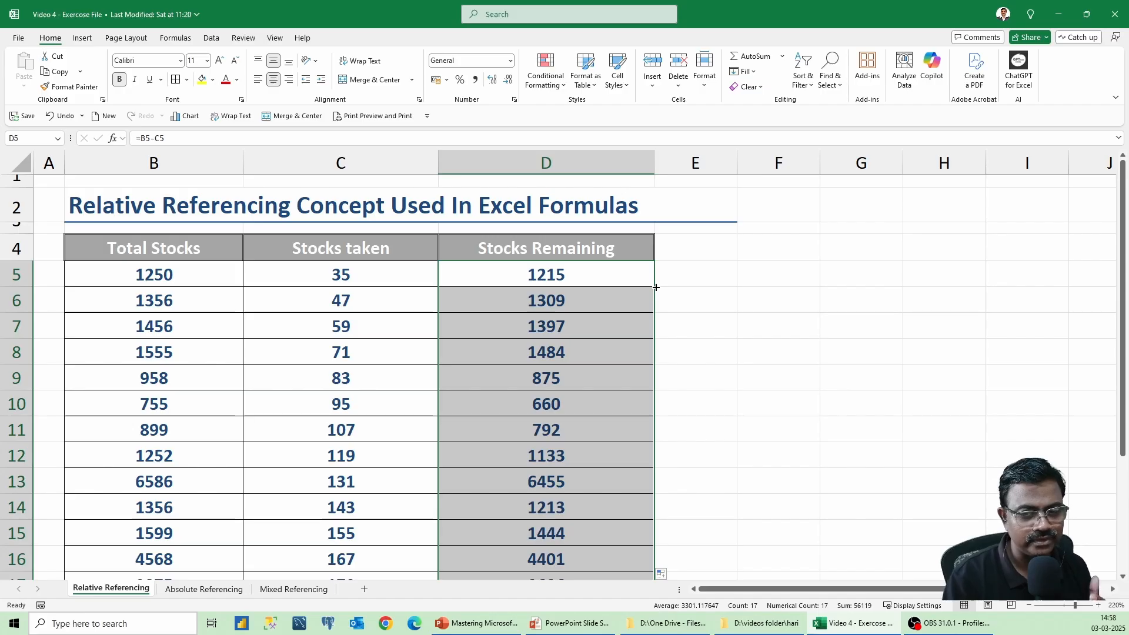
{"action": "scroll", "coordinate": [656, 288], "scroll_direction": "down", "scroll_amount": 4}
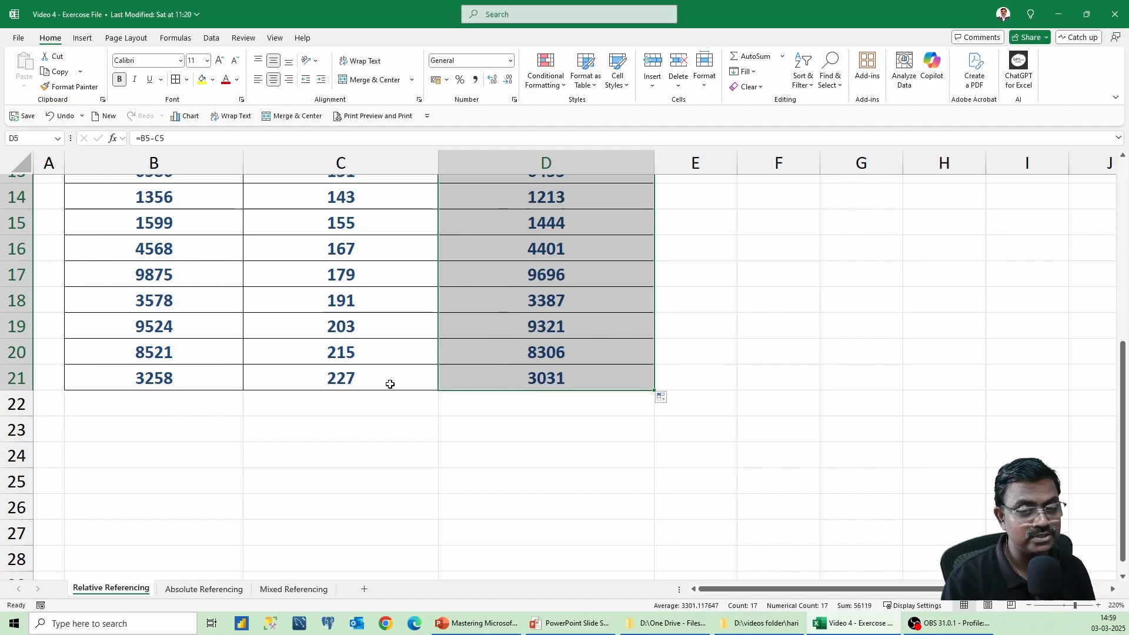
{"action": "scroll", "coordinate": [664, 407], "scroll_direction": "up", "scroll_amount": 5}
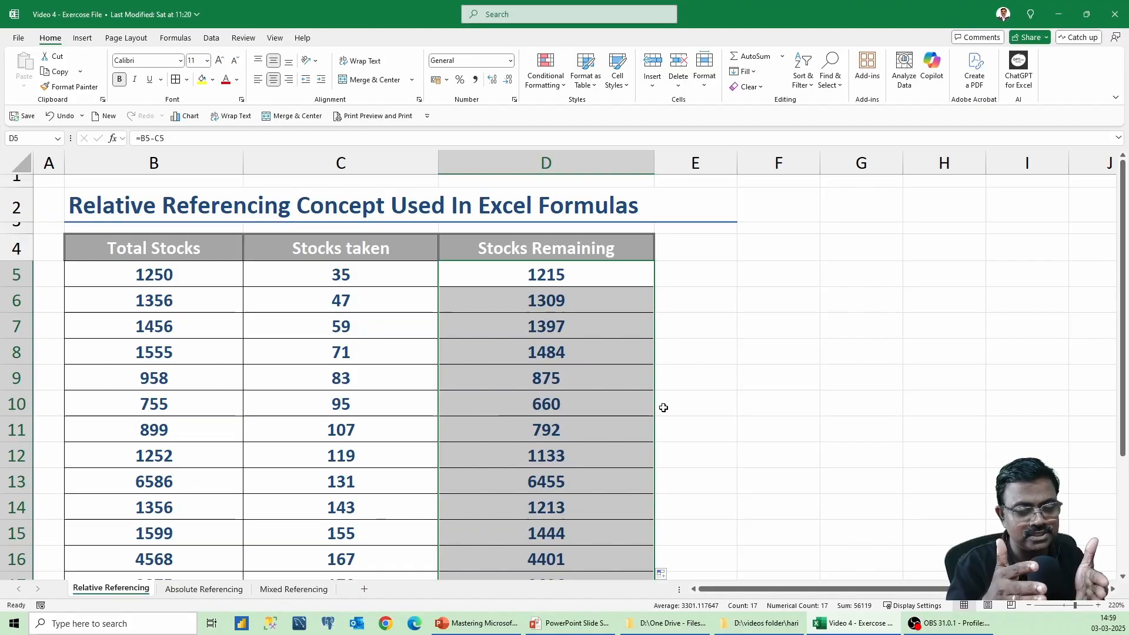
- Examine which cells the Stocks Remaining formula in D5 refers to, leaving the formula as it is
{"action": "left_click", "coordinate": [593, 270]}
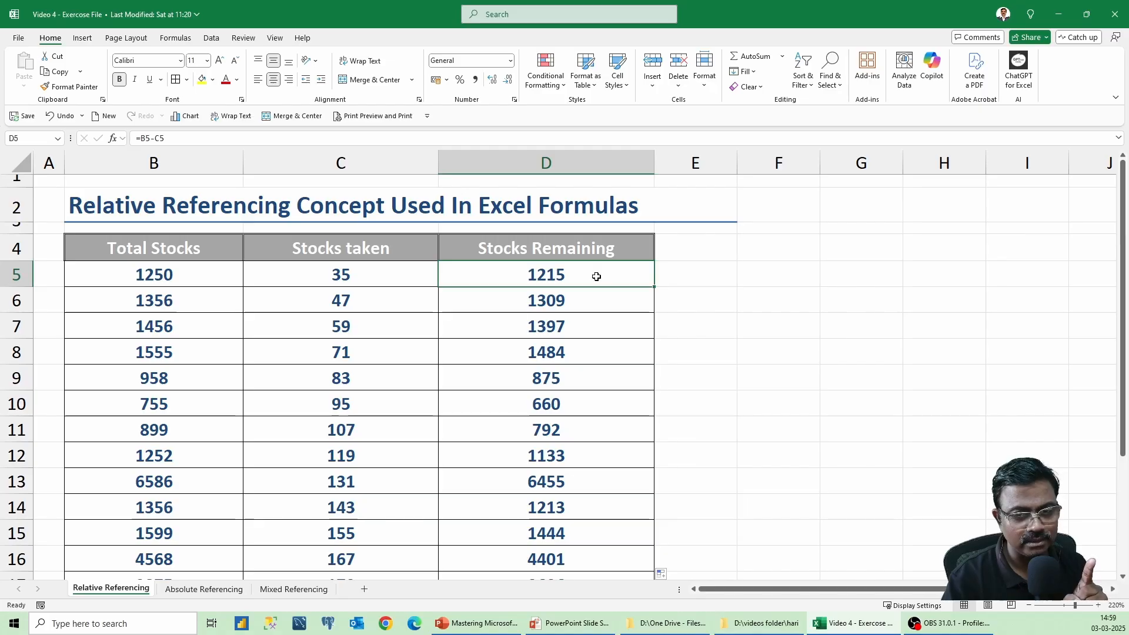
{"action": "double_click", "coordinate": [596, 276]}
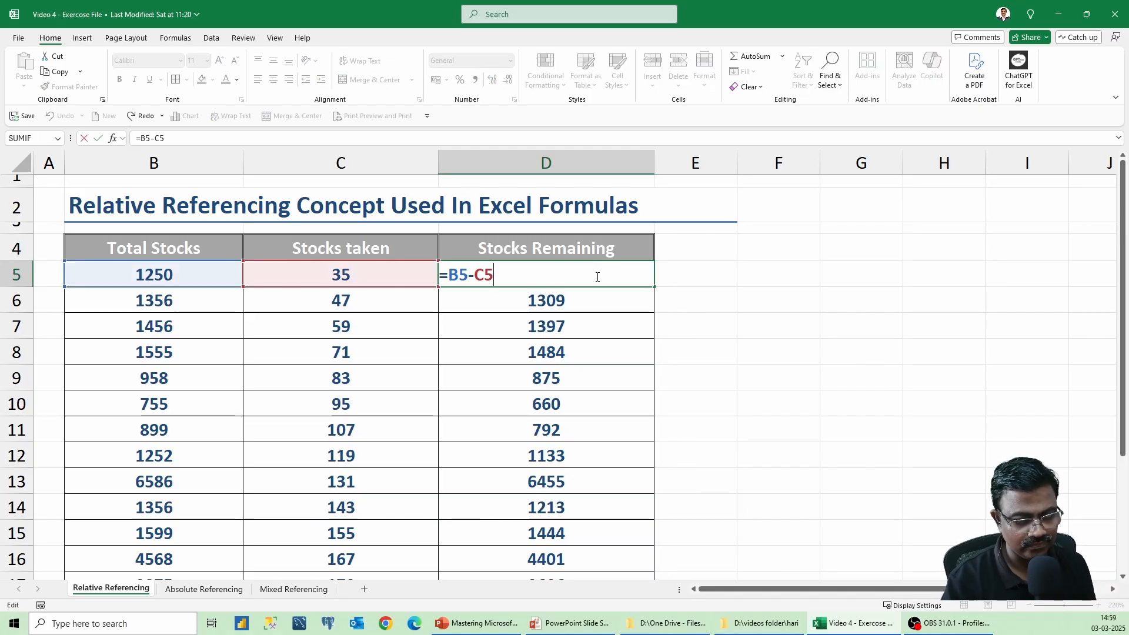
{"action": "key", "text": "Escape"}
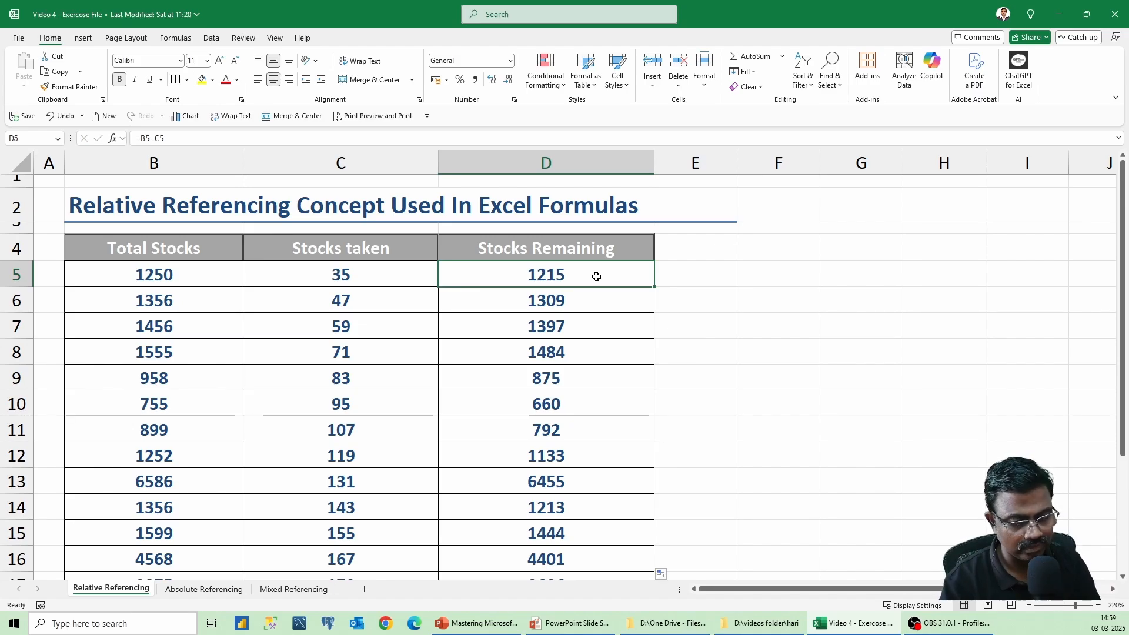
{"action": "double_click", "coordinate": [596, 277]}
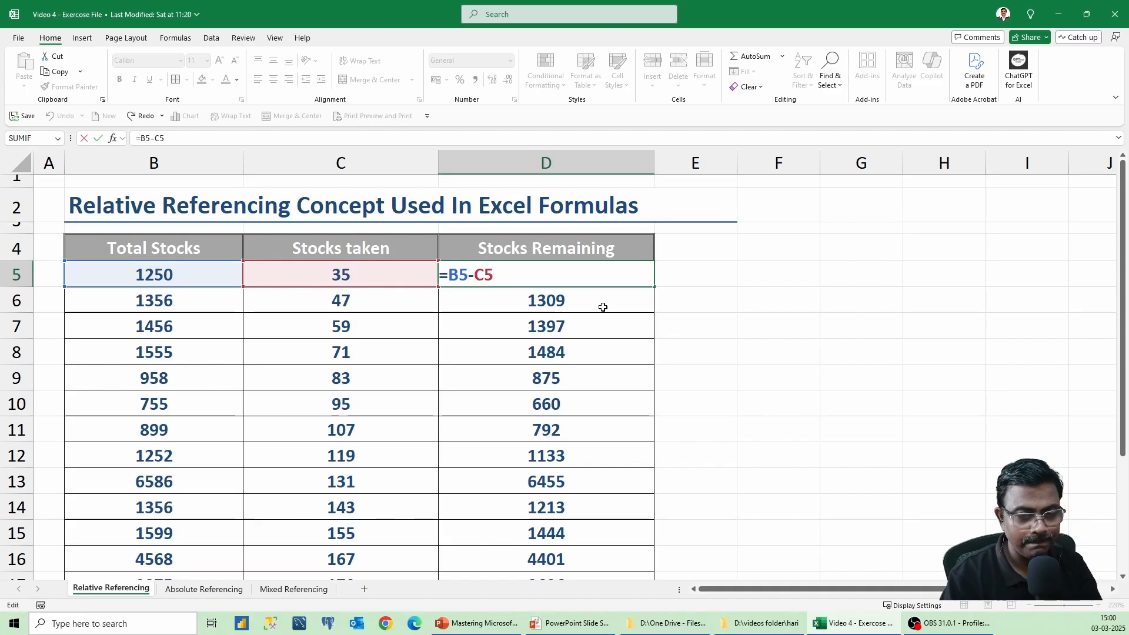
{"action": "key", "text": "ctrl+Return"}
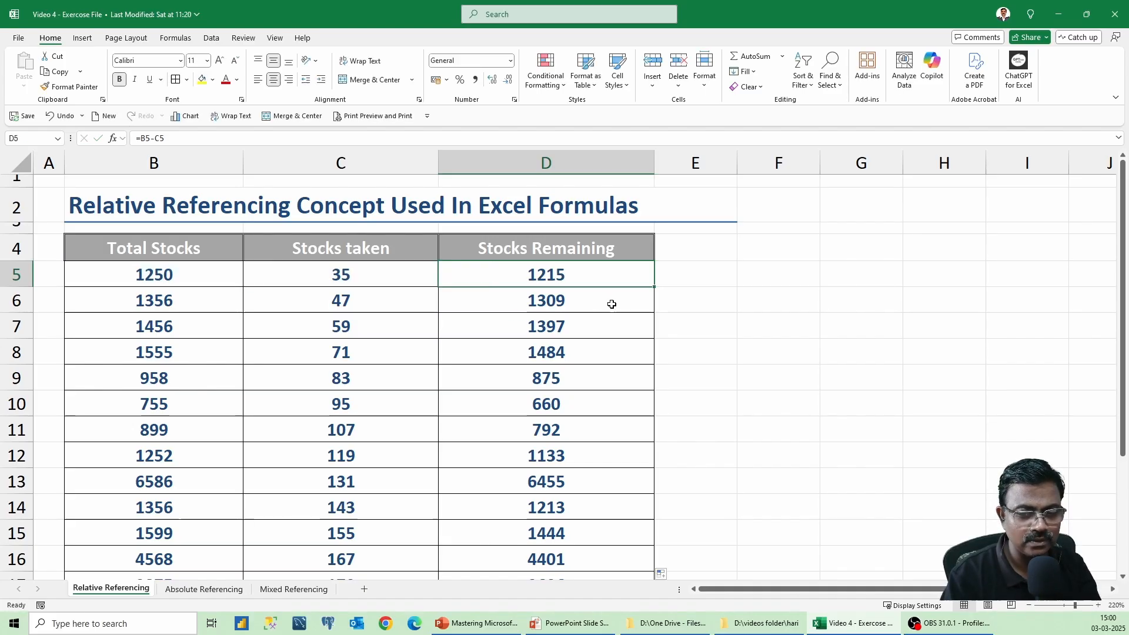
{"action": "left_click", "coordinate": [611, 303]}
{"action": "double_click", "coordinate": [613, 281]}
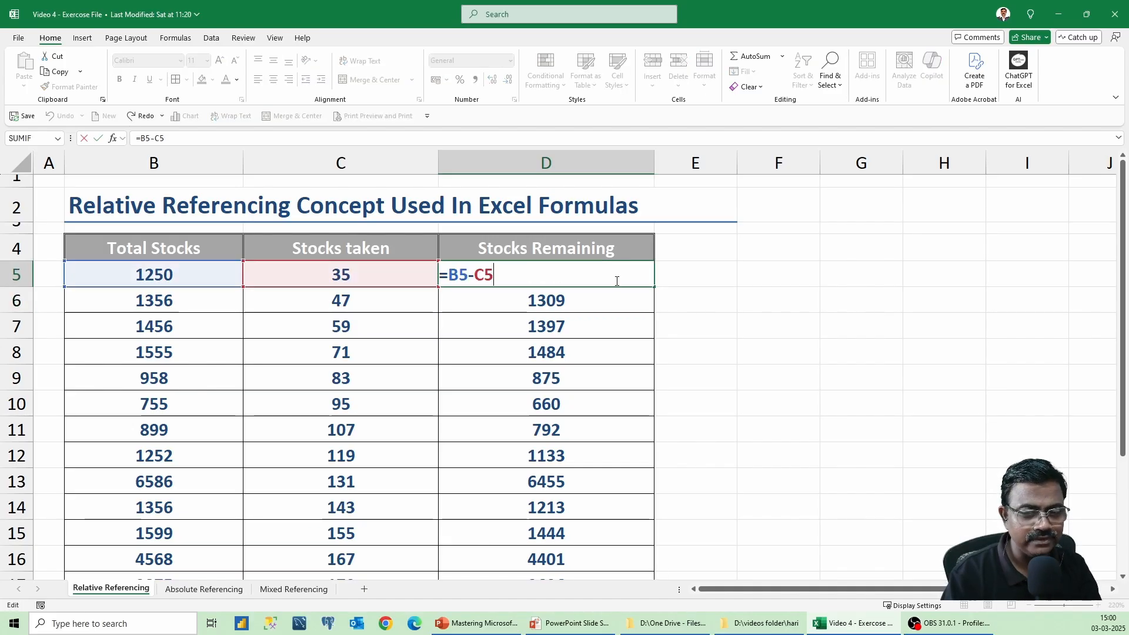
- Inspect the cell references in the filled Stocks Remaining formulas in D6, D7 and D8
{"action": "left_click", "coordinate": [601, 307]}
{"action": "double_click", "coordinate": [605, 306]}
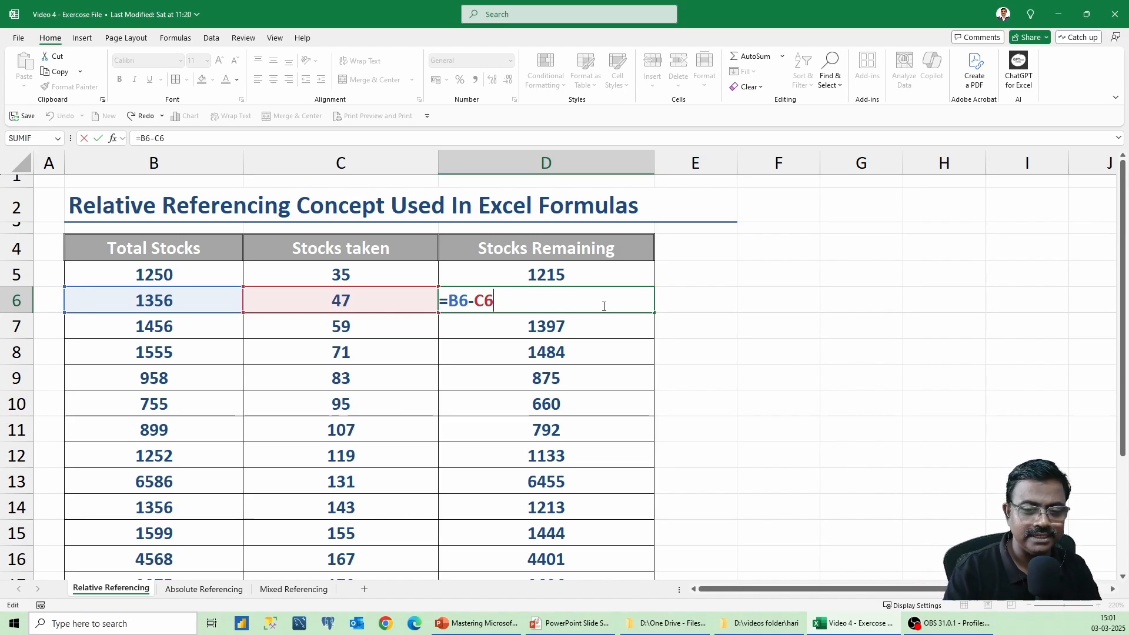
{"action": "key", "text": "ctrl+Return"}
{"action": "double_click", "coordinate": [598, 326]}
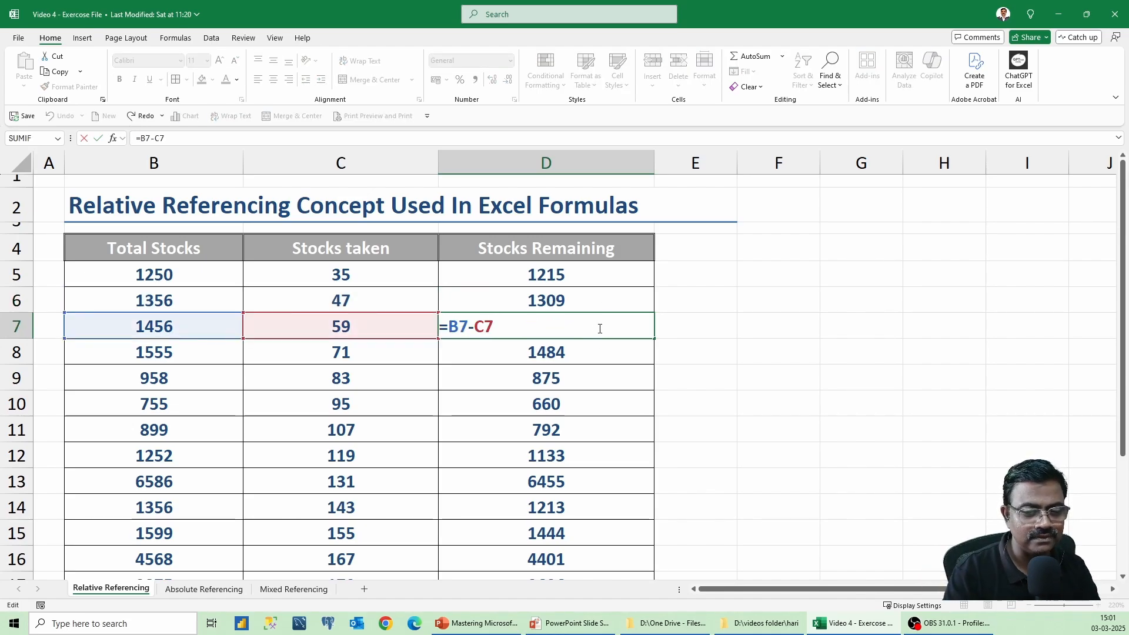
{"action": "key", "text": "ctrl+Return"}
{"action": "double_click", "coordinate": [604, 354]}
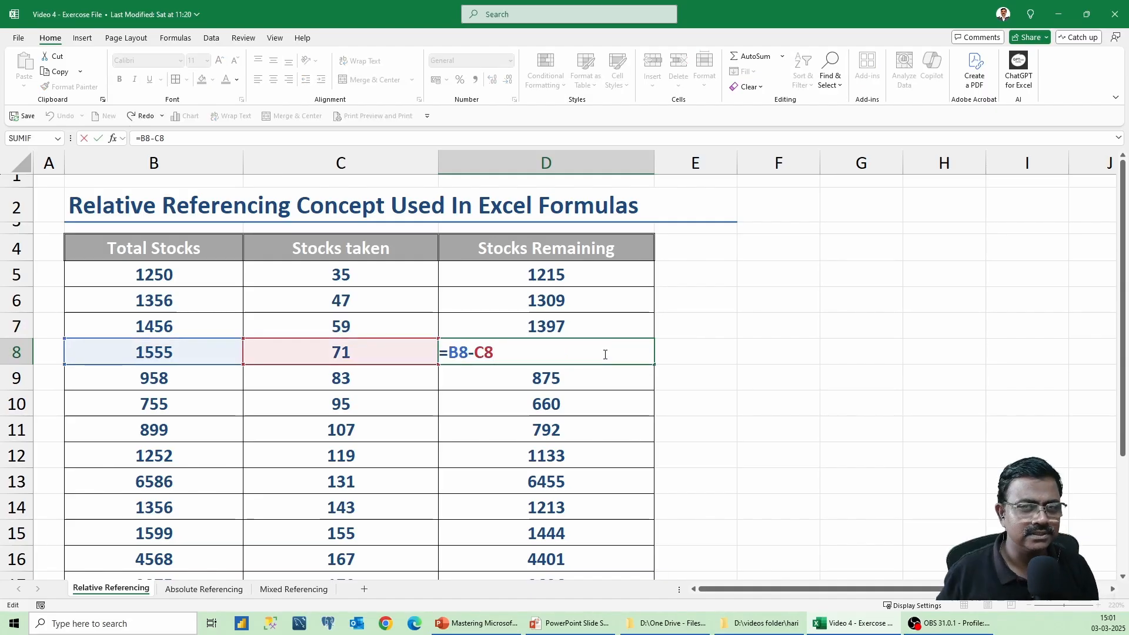
{"action": "key", "text": "ctrl+Return"}
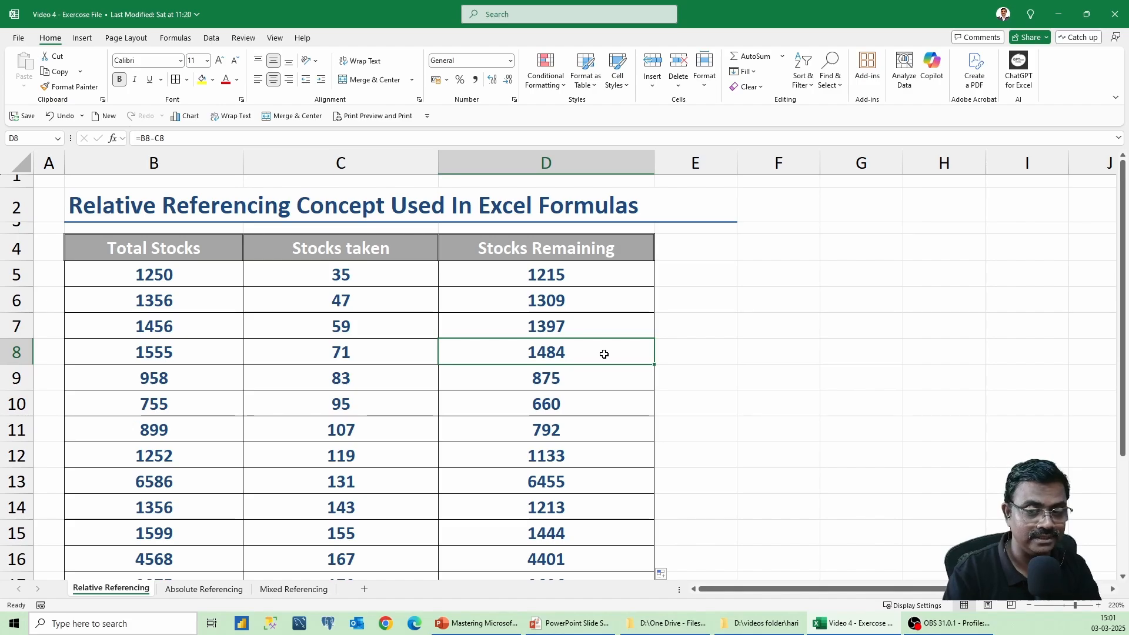
- Fill the D5 formula across the row to H5 and inspect the references in D5, E5 and F5
{"action": "left_click", "coordinate": [589, 280]}
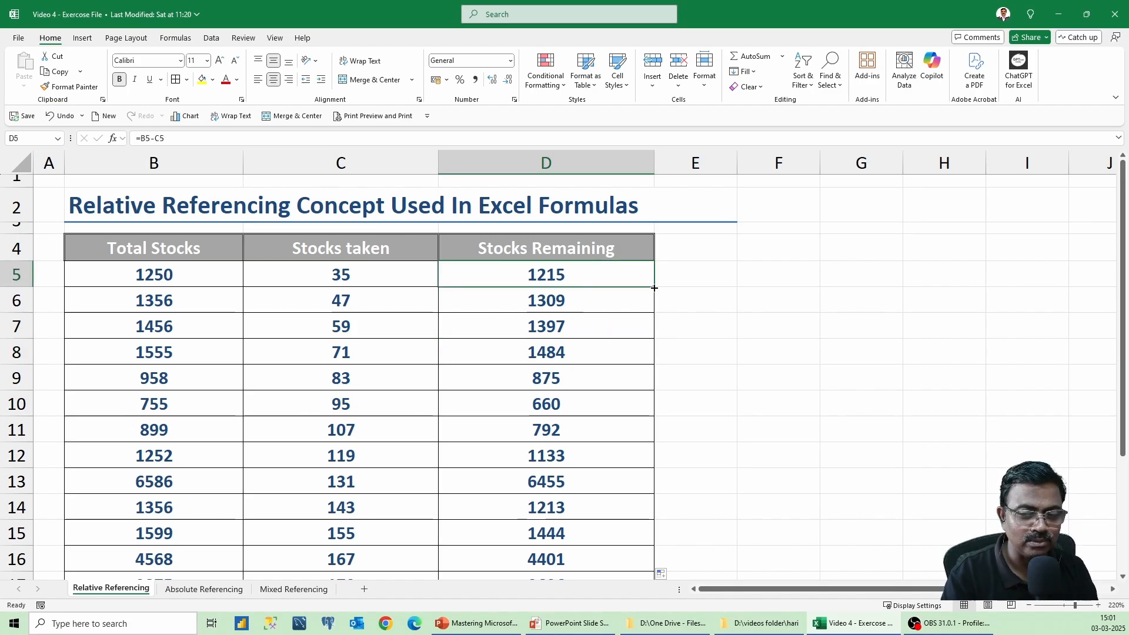
{"action": "left_click_drag", "start_coordinate": [646, 289], "coordinate": [1009, 280]}
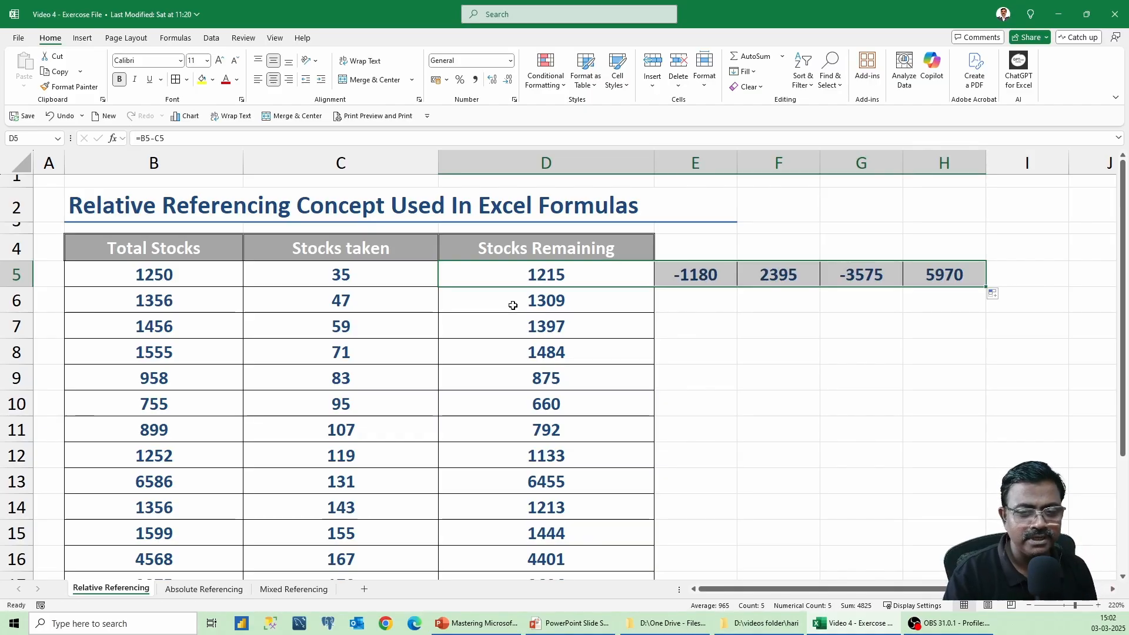
{"action": "double_click", "coordinate": [520, 278]}
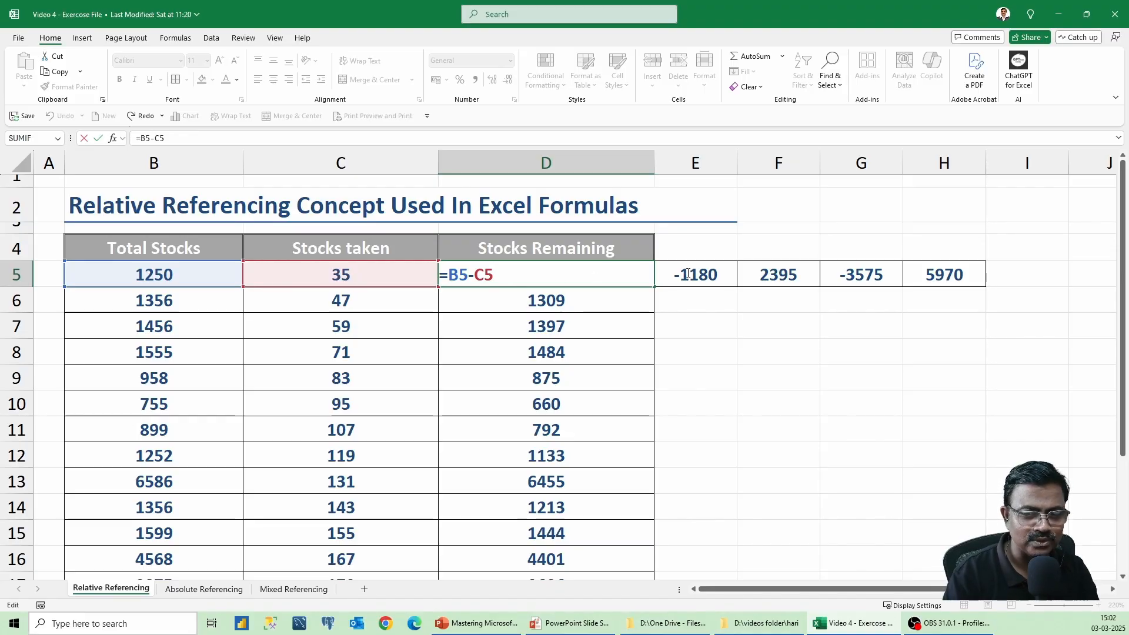
{"action": "double_click", "coordinate": [663, 283]}
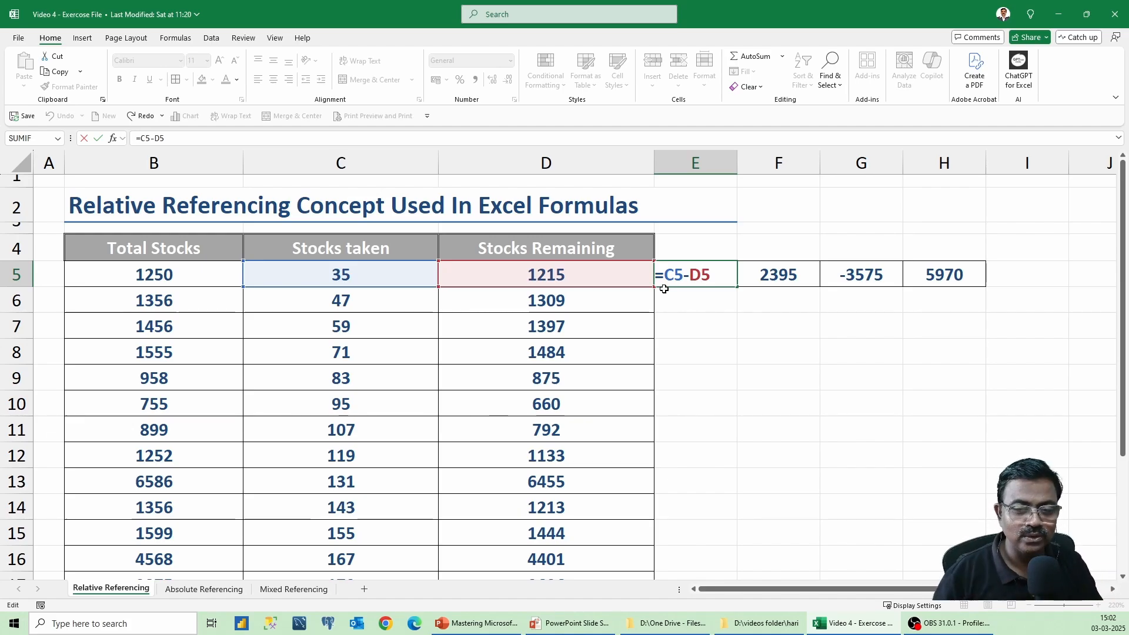
{"action": "key", "text": "ctrl+Return"}
{"action": "double_click", "coordinate": [804, 273]}
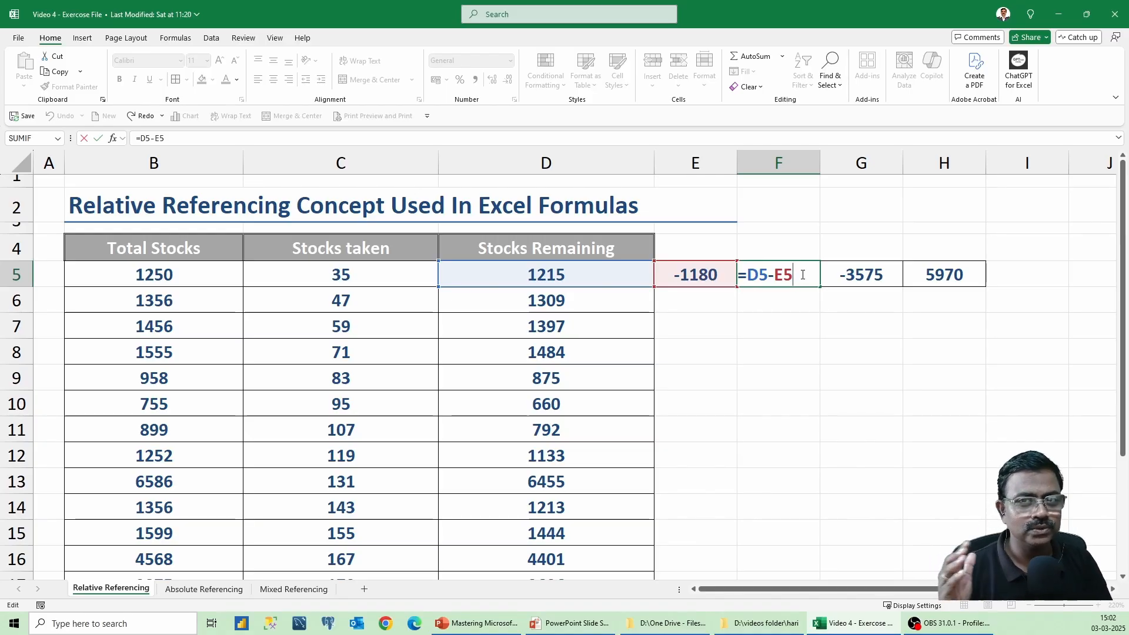
{"action": "key", "text": "ctrl+Return"}
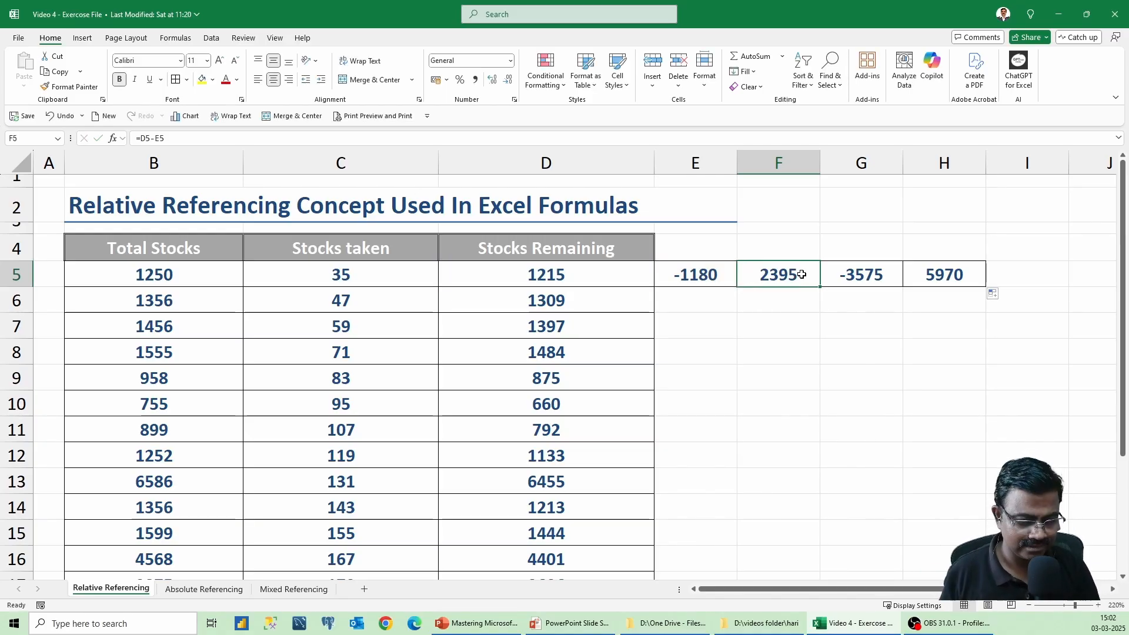
- Undo the fill of the D5 formula across E5:H5
{"action": "key", "text": "ctrl+z"}
{"action": "key", "text": "ctrl+z"}
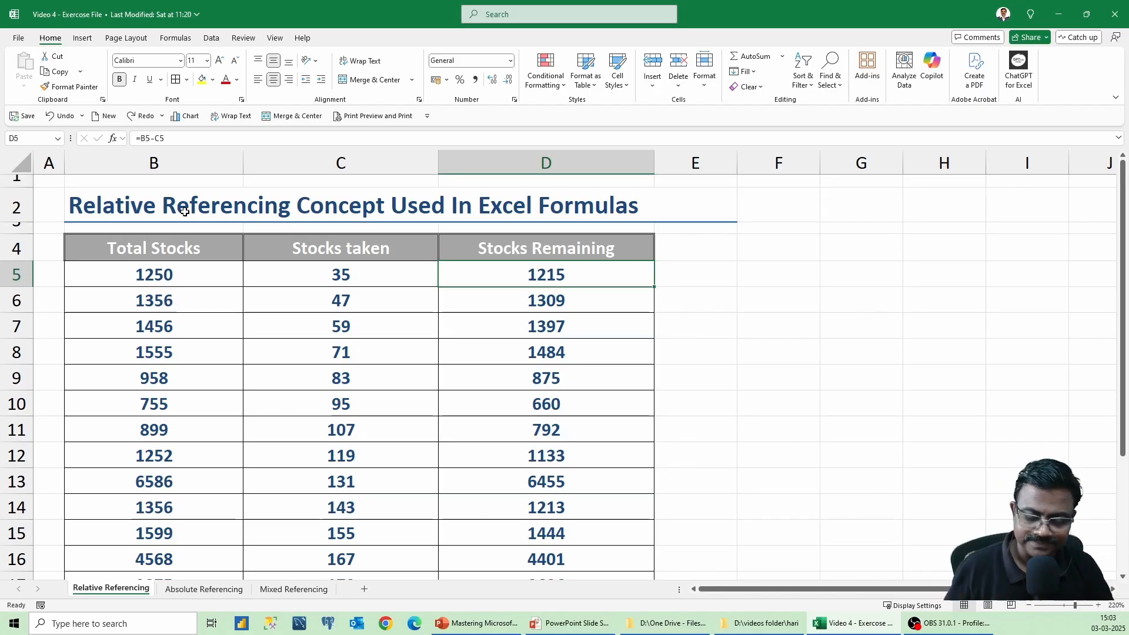
- Switch to the Absolute Referencing sheet and review the salesperson table down to its last row and the Target cell
{"action": "left_click", "coordinate": [210, 589]}
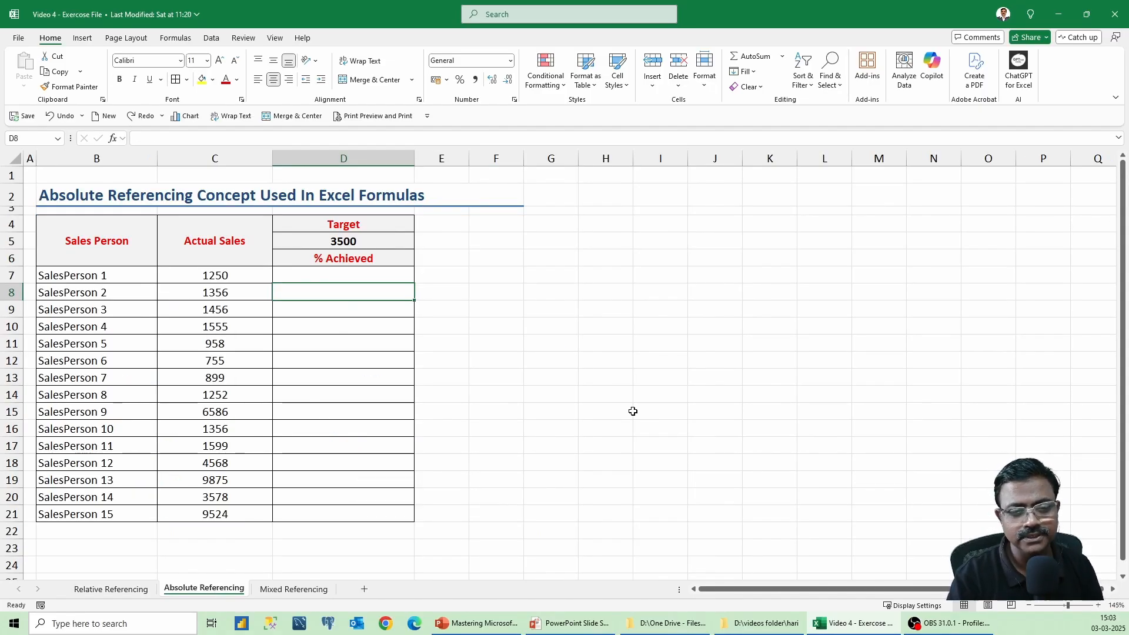
{"action": "scroll", "coordinate": [633, 411], "scroll_direction": "up", "scroll_amount": 3}
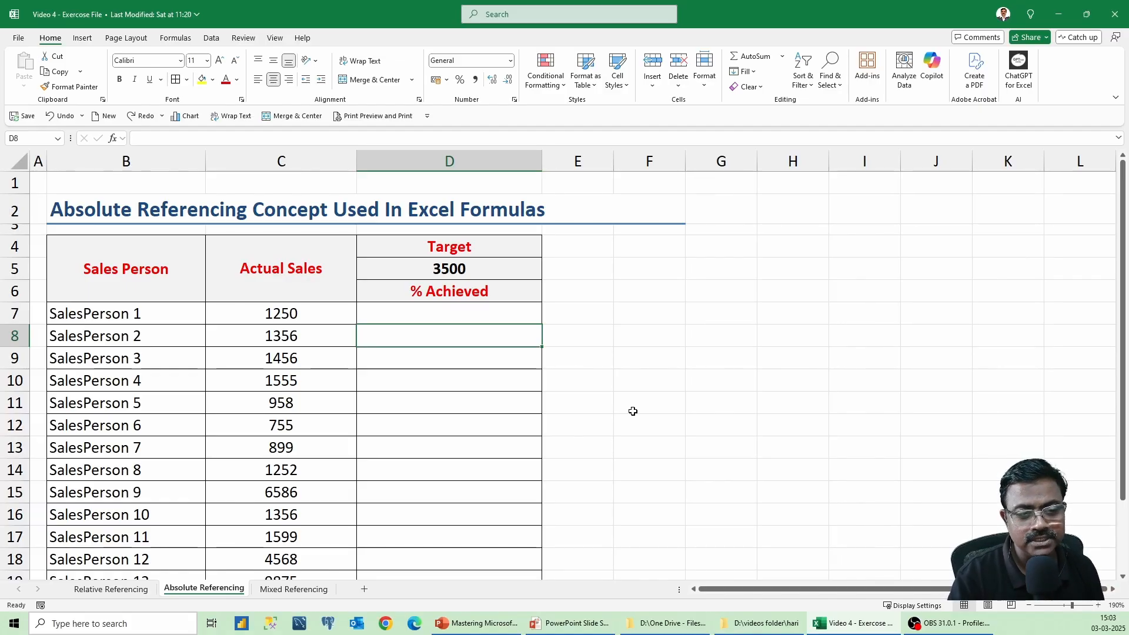
{"action": "left_click", "coordinate": [448, 315]}
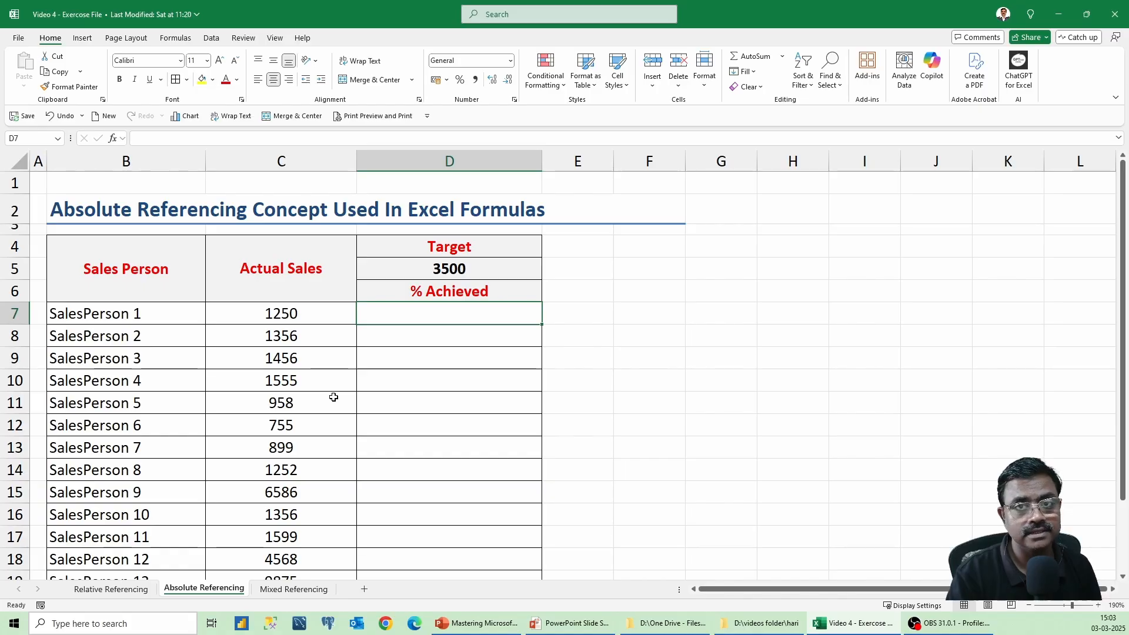
{"action": "scroll", "coordinate": [333, 398], "scroll_direction": "down", "scroll_amount": 3}
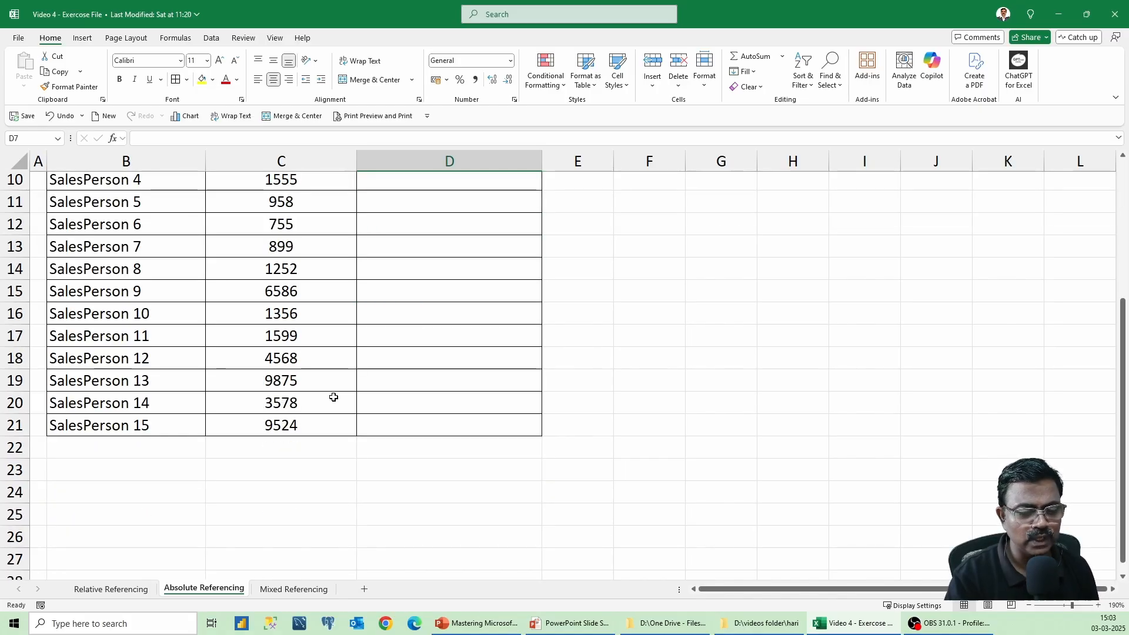
{"action": "scroll", "coordinate": [333, 397], "scroll_direction": "up", "scroll_amount": 2}
{"action": "scroll", "coordinate": [333, 397], "scroll_direction": "down", "scroll_amount": 1}
{"action": "scroll", "coordinate": [333, 398], "scroll_direction": "up", "scroll_amount": 1}
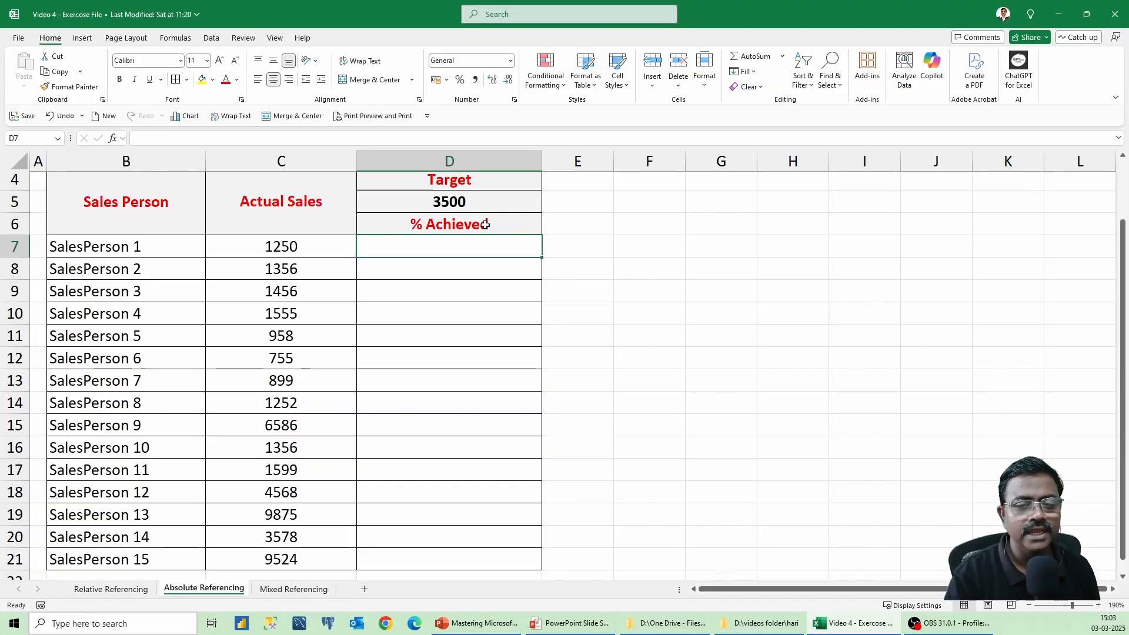
{"action": "left_click", "coordinate": [478, 207]}
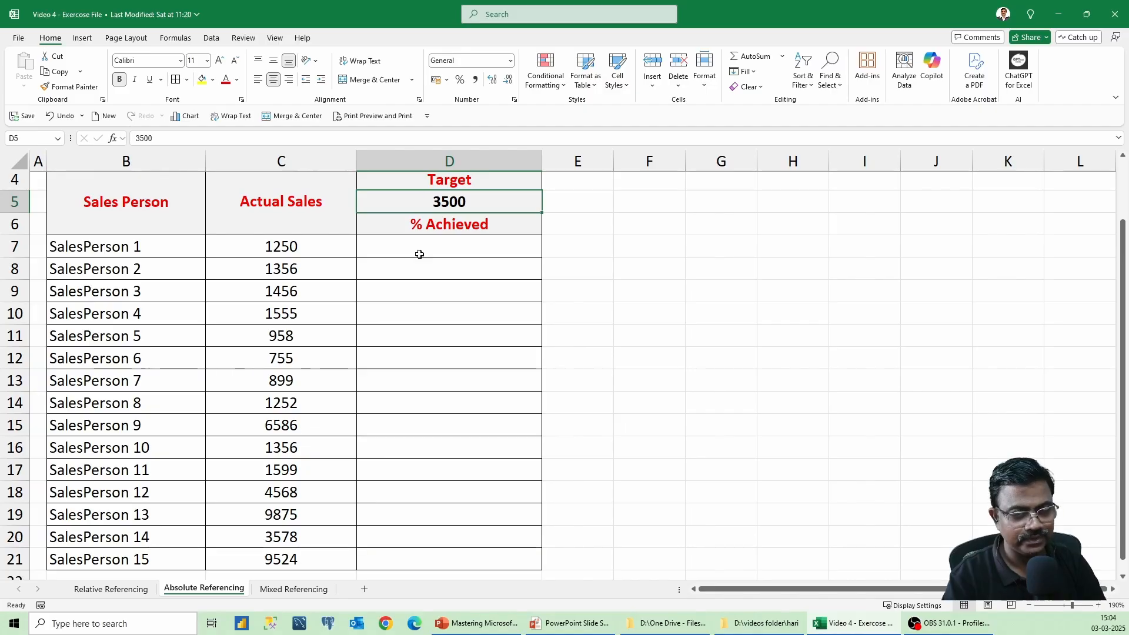
- Enter the formula =C7/D5 in D7 to calculate the % Achieved for SalesPerson 1
{"action": "scroll", "coordinate": [404, 253], "scroll_direction": "up", "scroll_amount": 1}
{"action": "scroll", "coordinate": [405, 254], "scroll_direction": "up", "scroll_amount": 2}
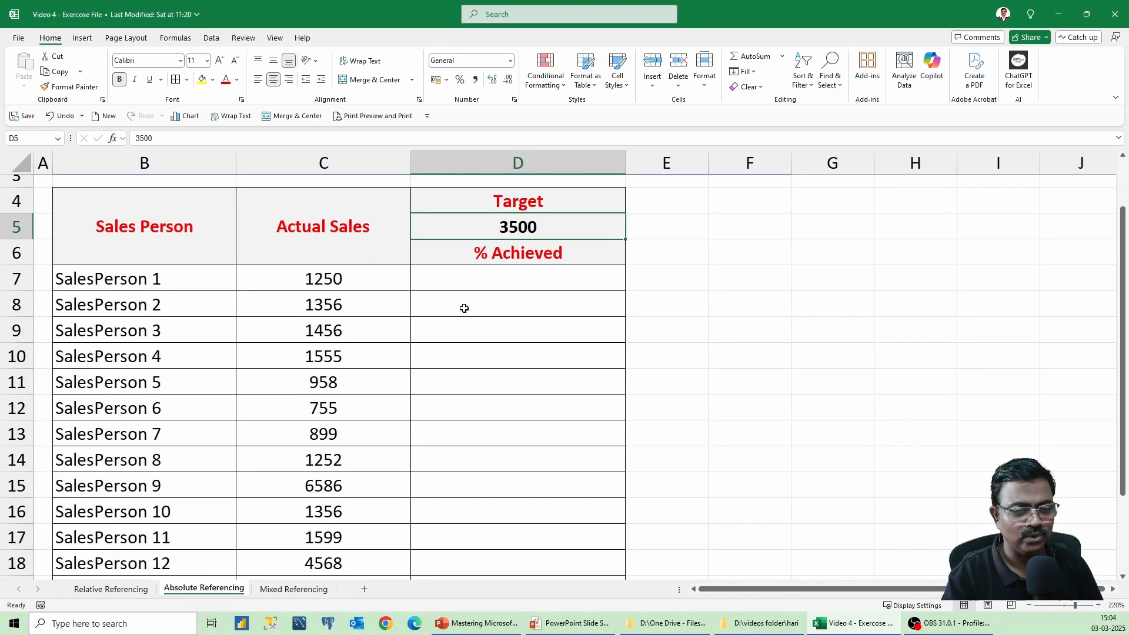
{"action": "left_click", "coordinate": [482, 281]}
{"action": "type", "text": "="}
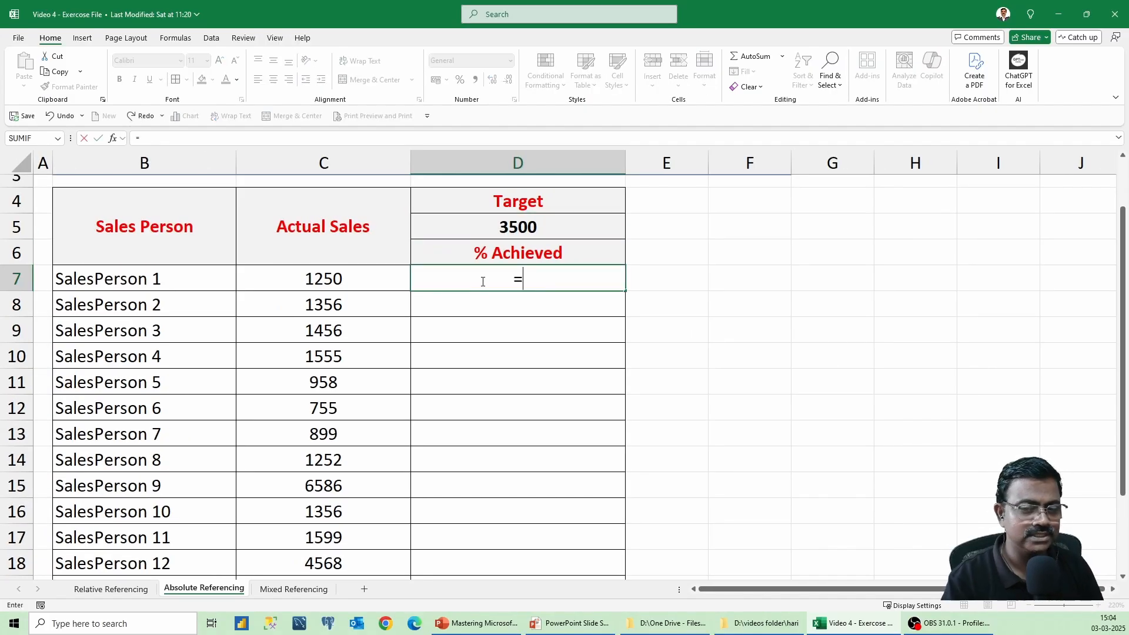
{"action": "left_click", "coordinate": [333, 278]}
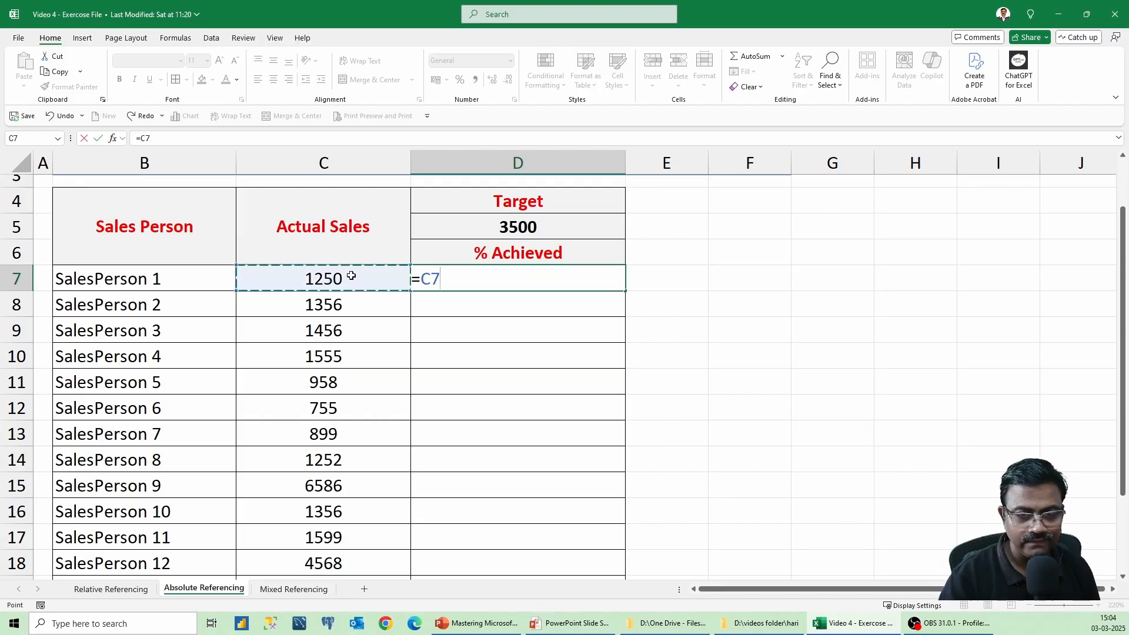
{"action": "type", "text": "/"}
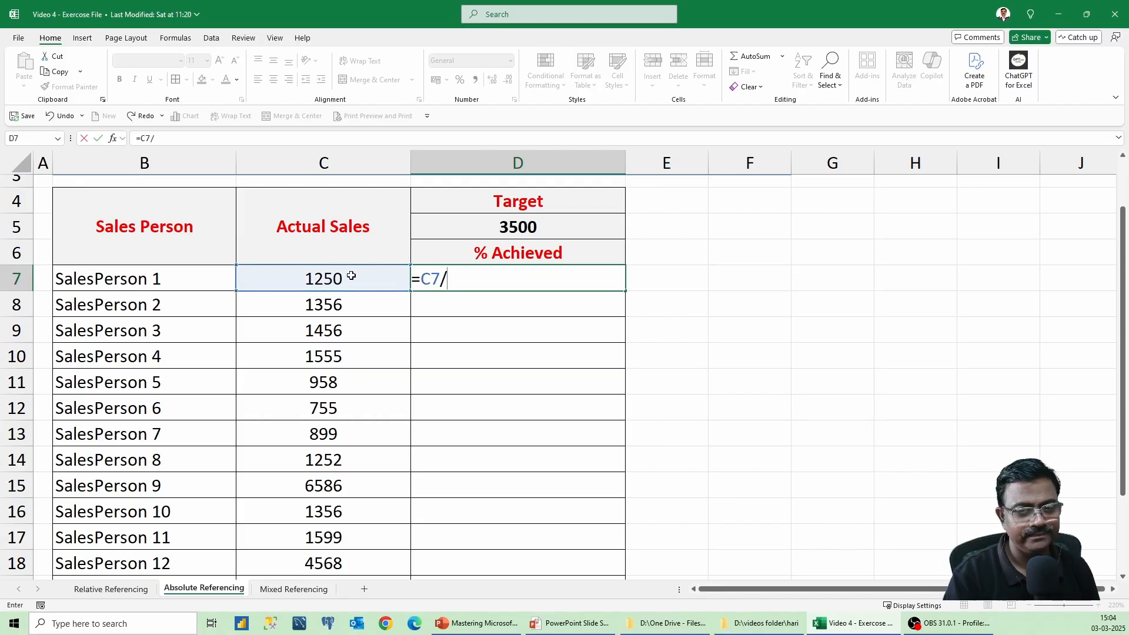
{"action": "left_click", "coordinate": [489, 230]}
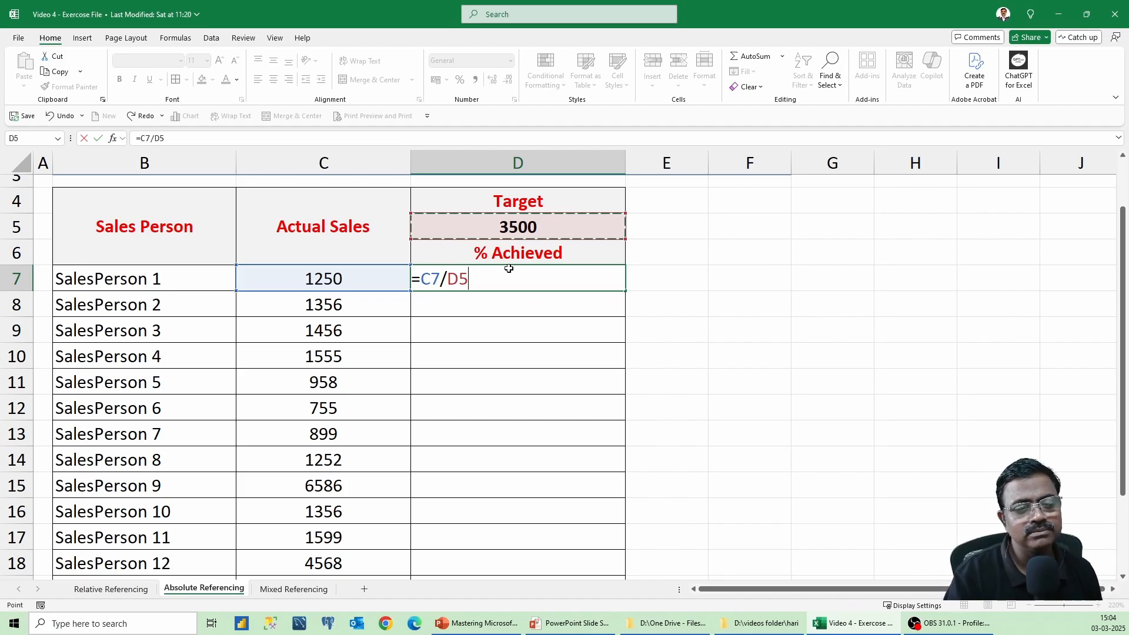
{"action": "key", "text": "Return"}
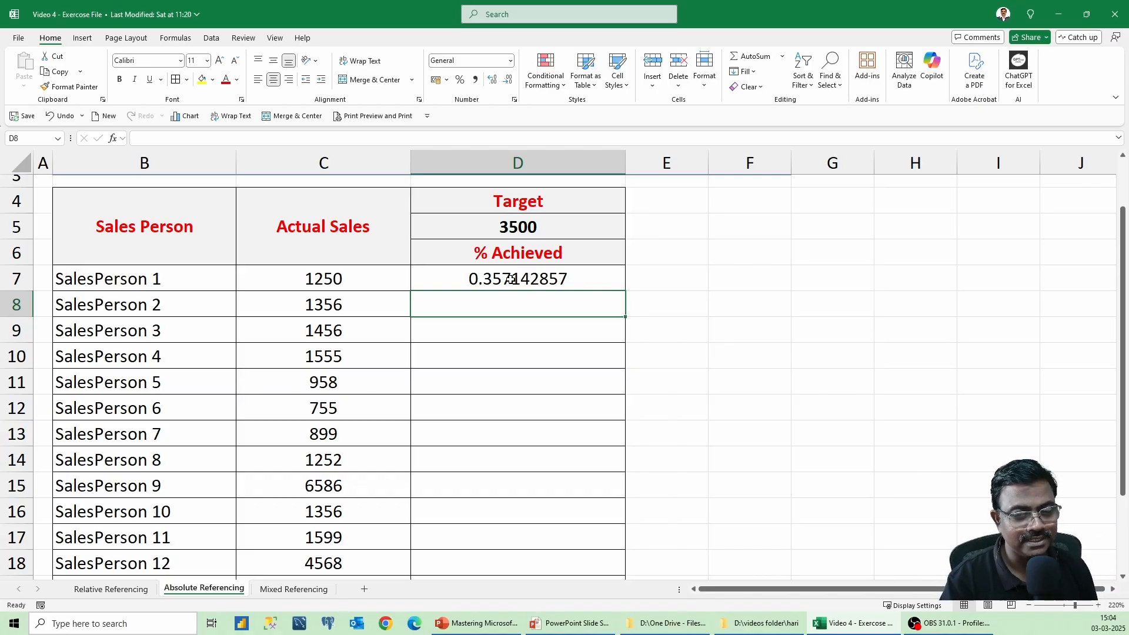
- Format the % Achieved result in D7 with the Percentage number format that shows two decimal places
{"action": "left_click", "coordinate": [509, 280]}
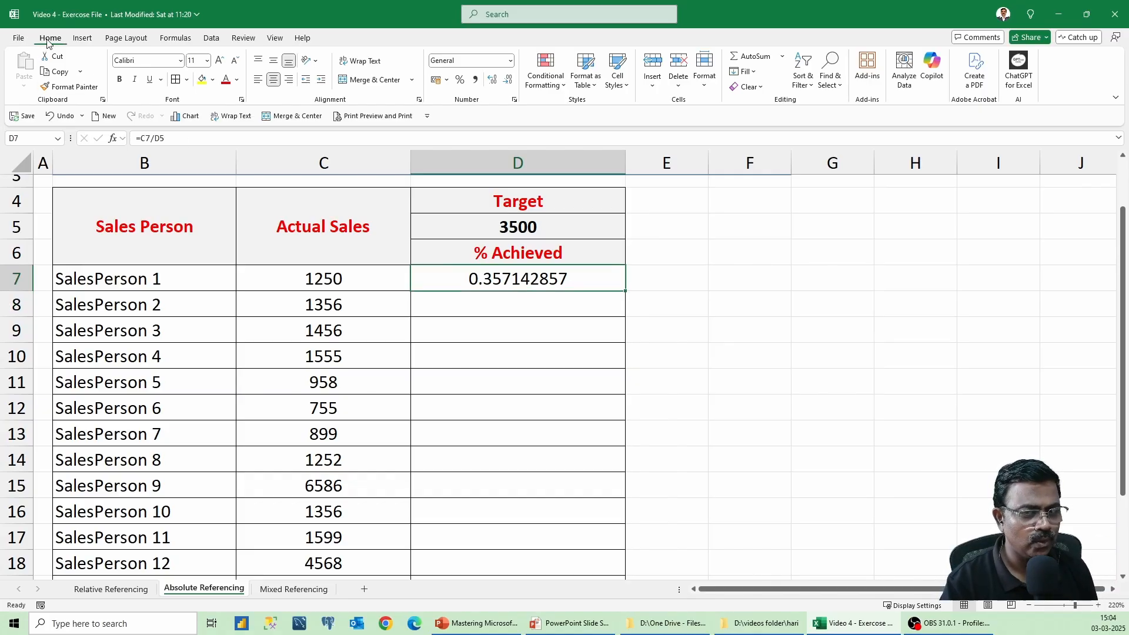
{"action": "left_click", "coordinate": [460, 81]}
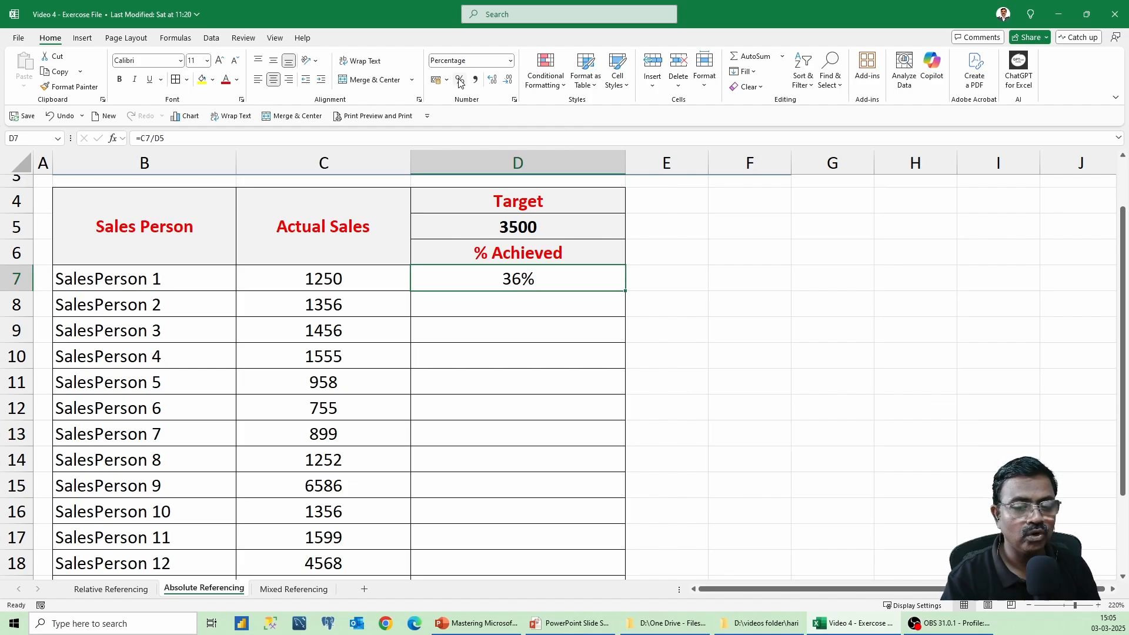
{"action": "key", "text": "ctrl+z"}
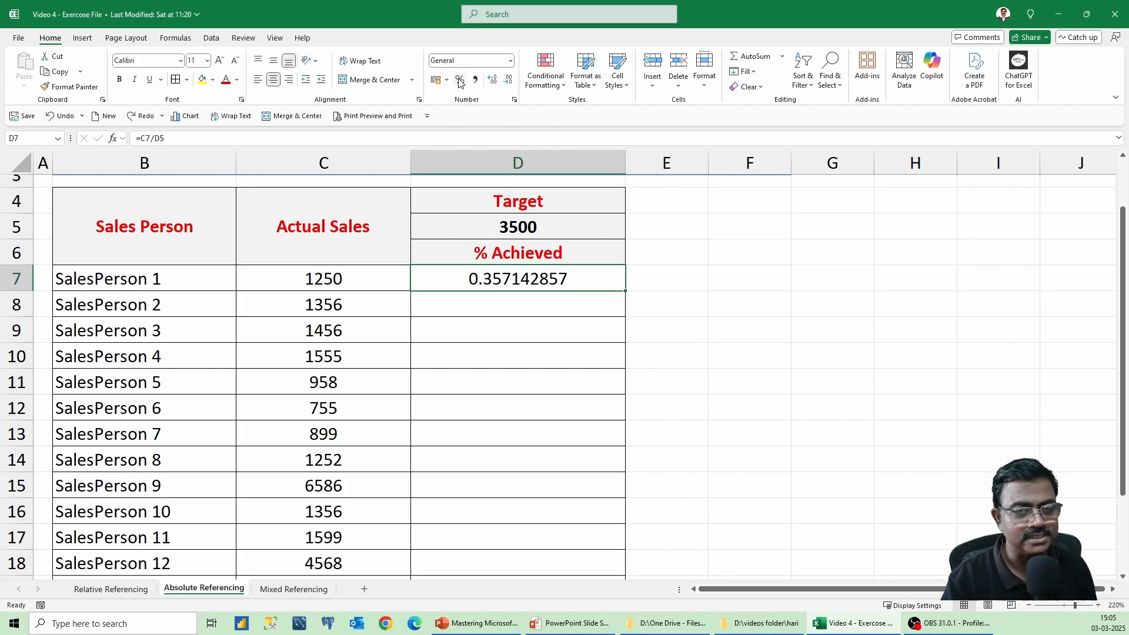
{"action": "left_click", "coordinate": [510, 63]}
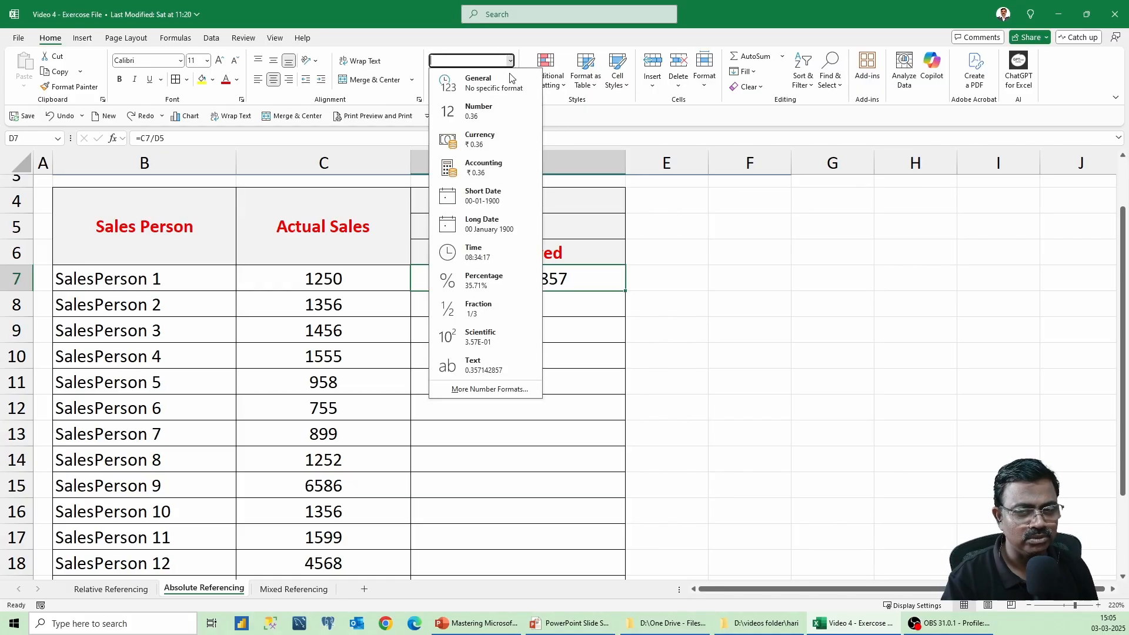
{"action": "left_click", "coordinate": [491, 280]}
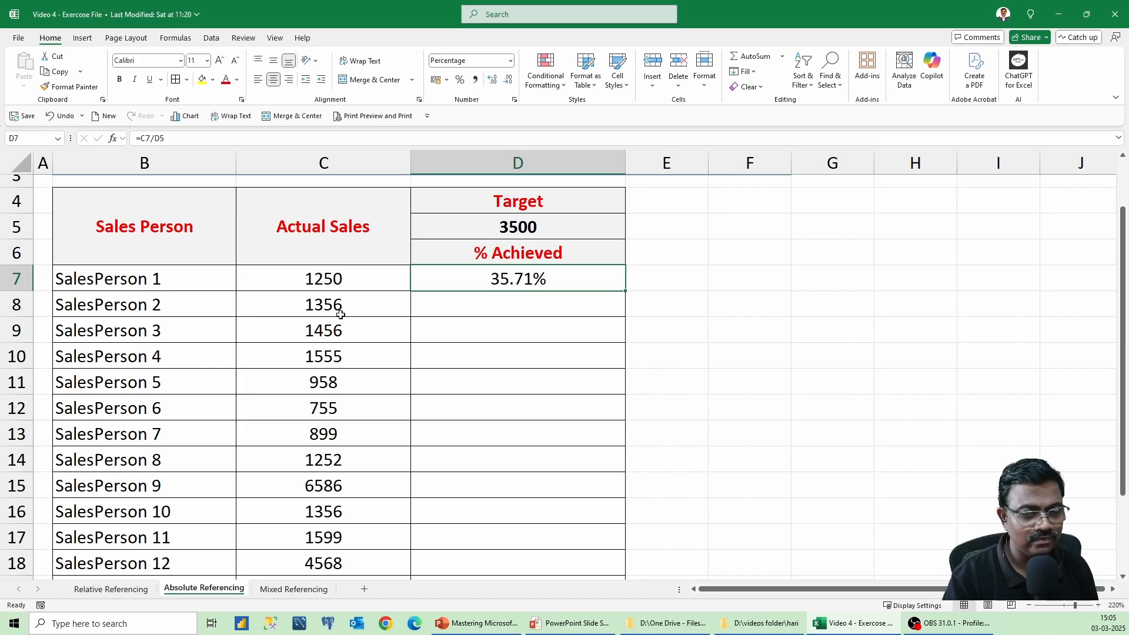
- Check the % Achieved formula in D7 and try filling it down the column for all salespersons
{"action": "double_click", "coordinate": [576, 277]}
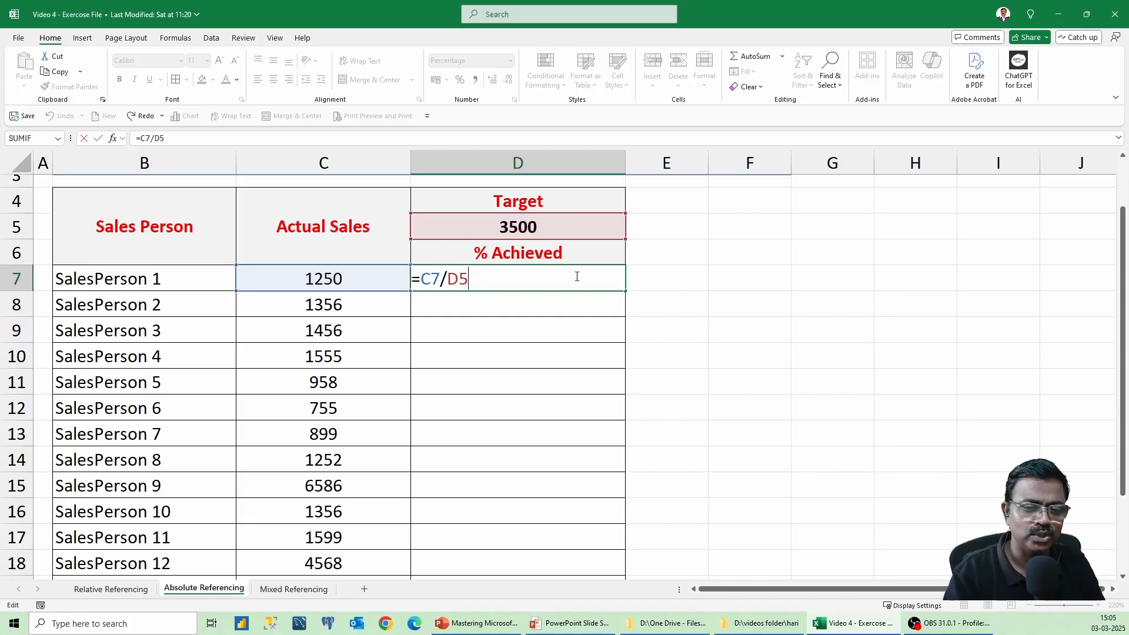
{"action": "key", "text": "ctrl+Return"}
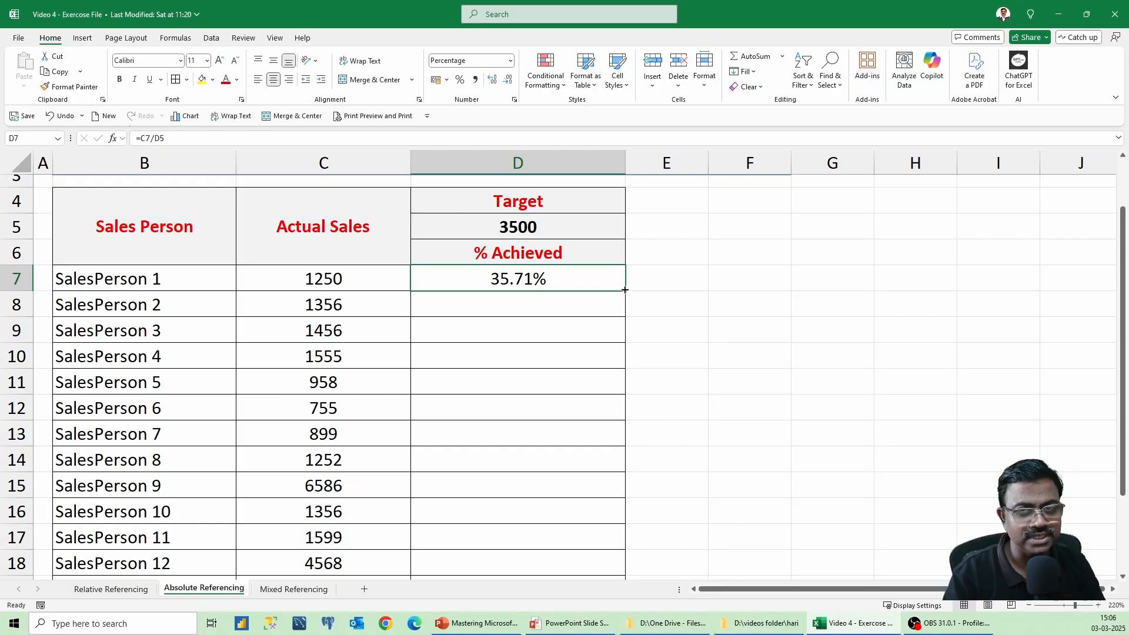
{"action": "double_click", "coordinate": [625, 290]}
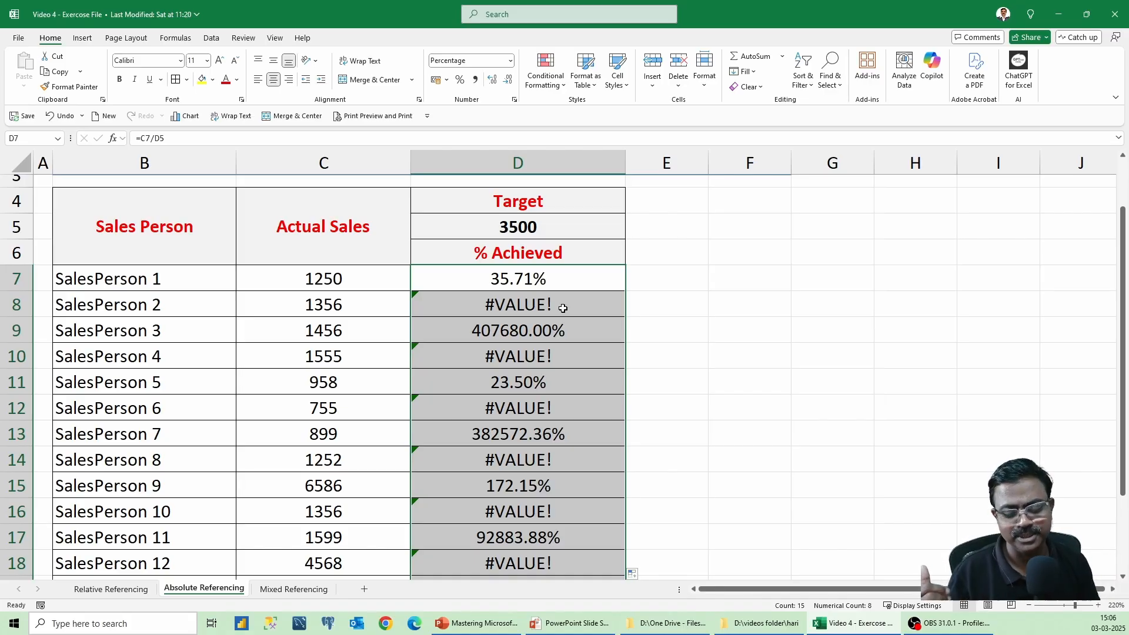
- Examine how the cell references shift in the filled % Achieved formulas by comparing D8, D7, D9 and D11
{"action": "left_click", "coordinate": [581, 295]}
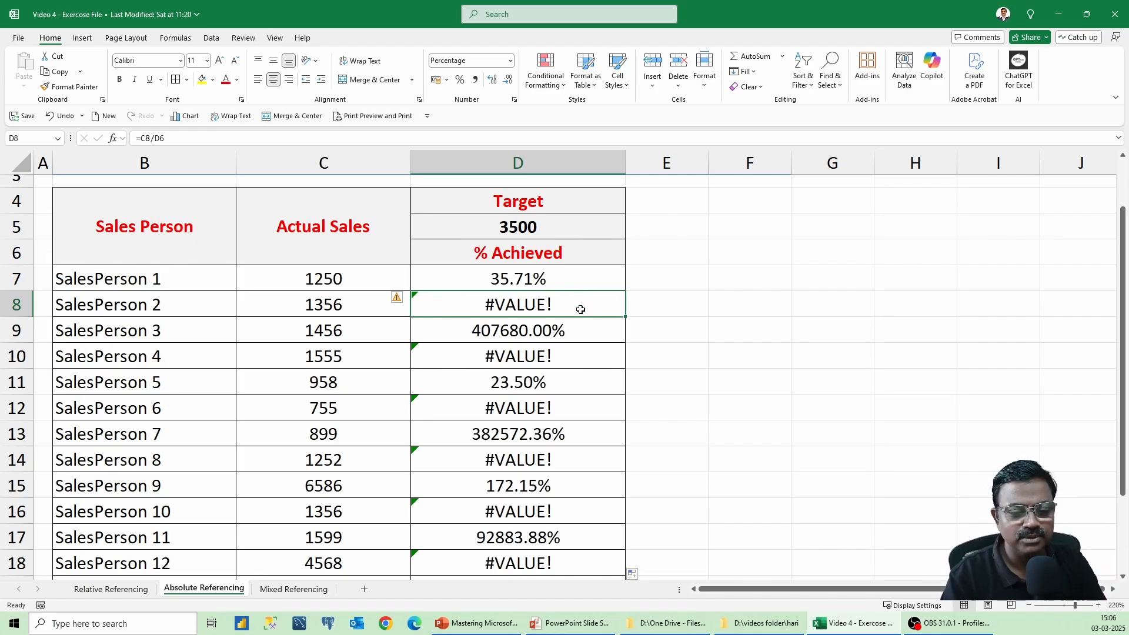
{"action": "double_click", "coordinate": [580, 309]}
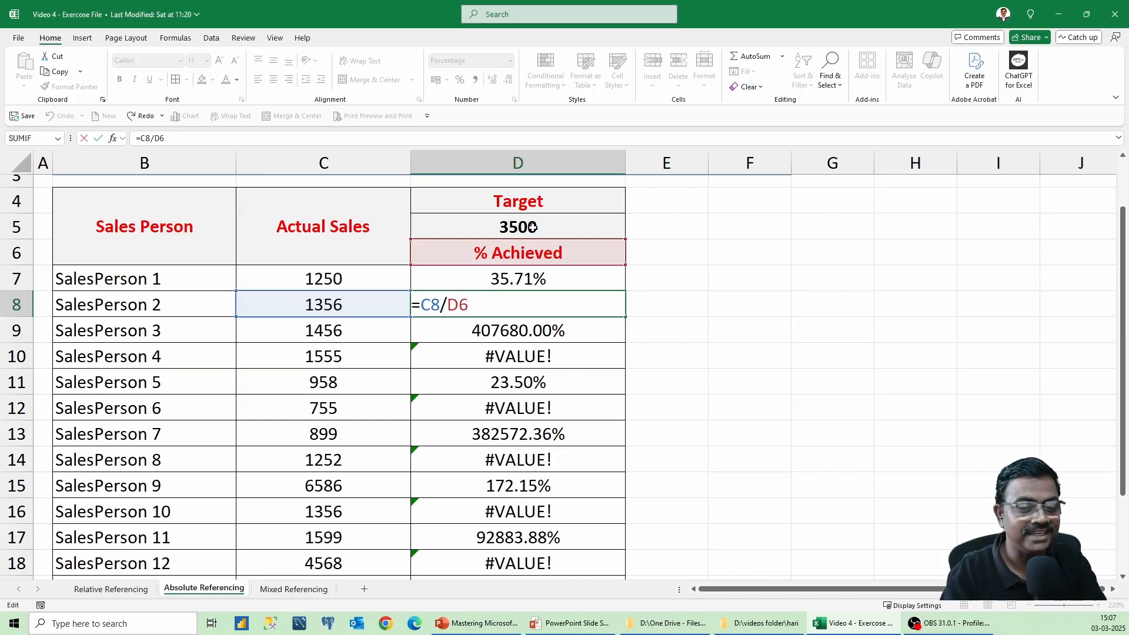
{"action": "key", "text": "Escape"}
{"action": "left_click", "coordinate": [577, 282]}
{"action": "double_click", "coordinate": [428, 278]}
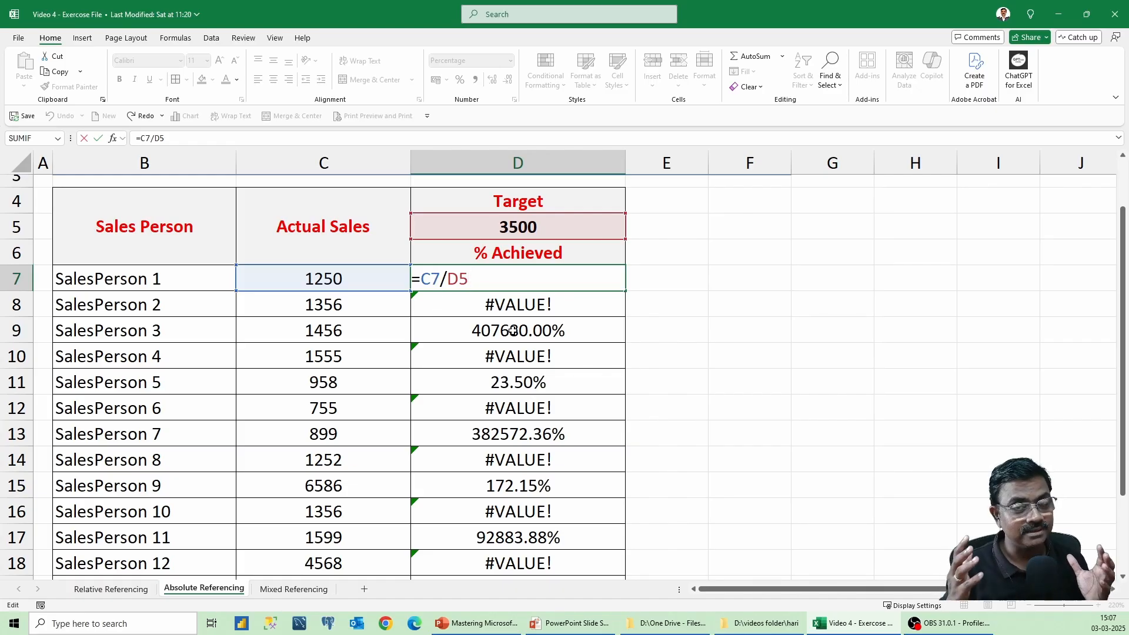
{"action": "left_click", "coordinate": [566, 335]}
{"action": "double_click", "coordinate": [568, 336]}
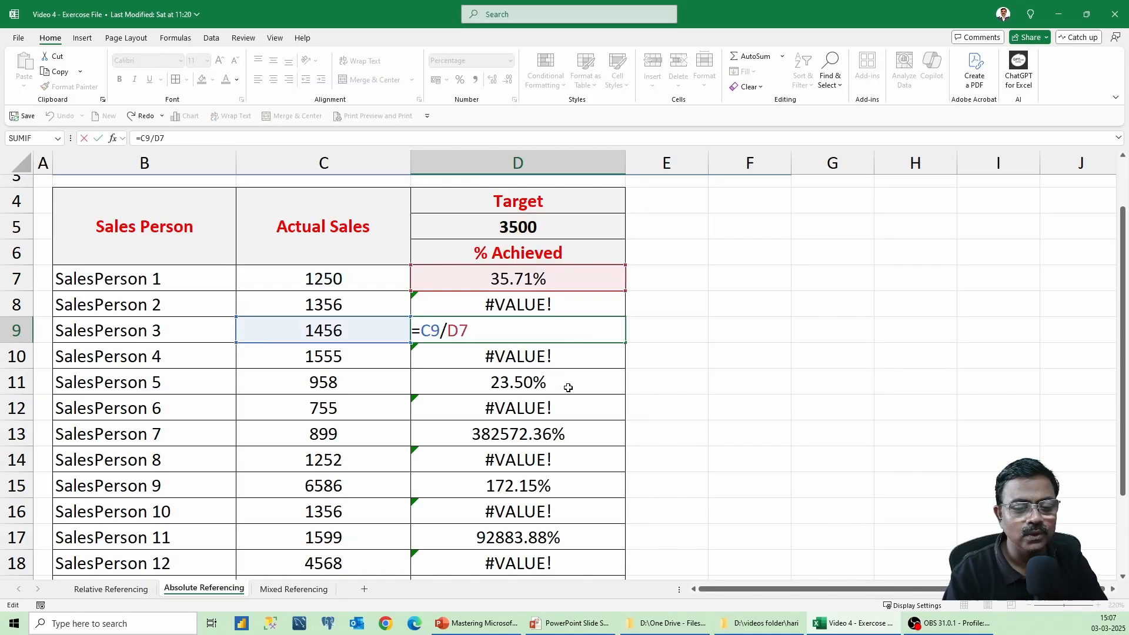
{"action": "double_click", "coordinate": [568, 387]}
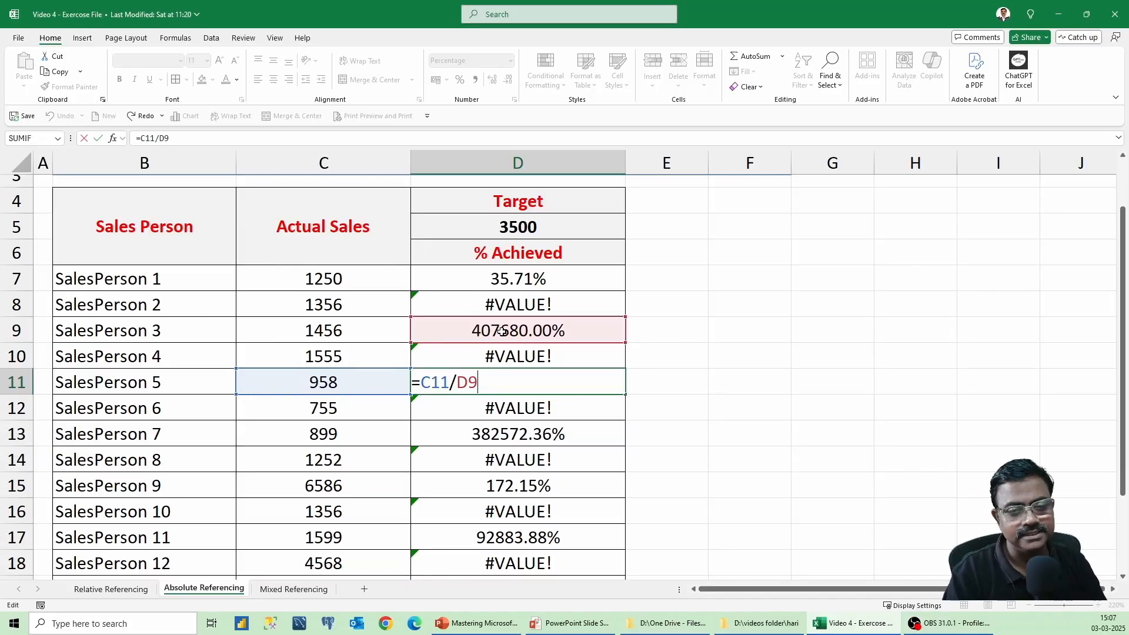
{"action": "key", "text": "ctrl+Return"}
- Make the Target reference in D7 absolute so the formula reads =C7/$D$5, and fill it down the % Achieved column
{"action": "double_click", "coordinate": [559, 281]}
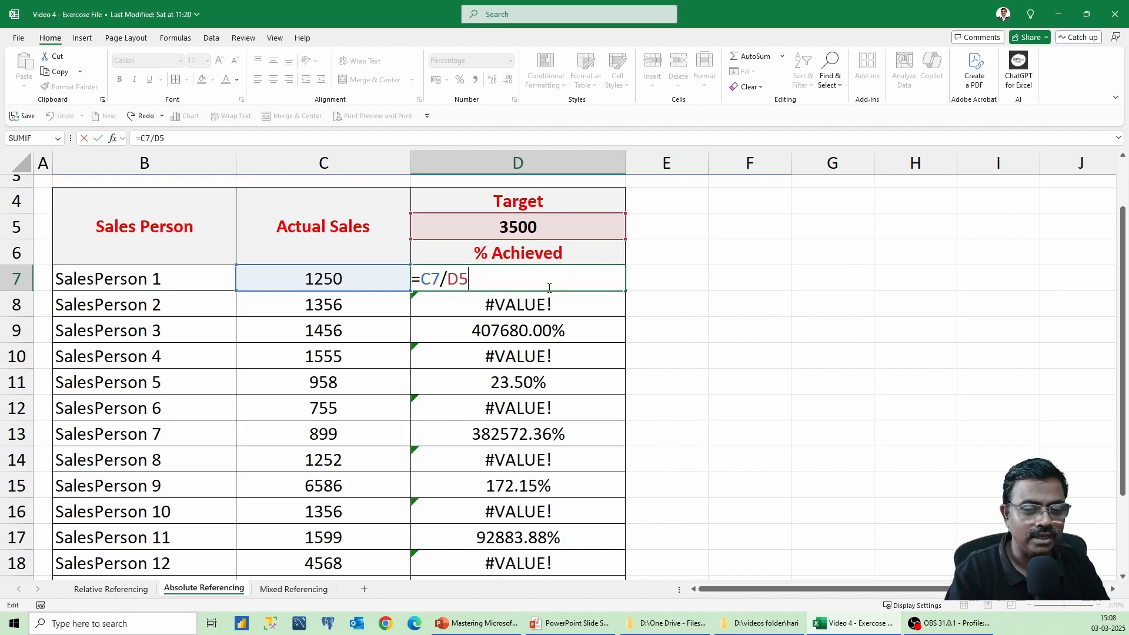
{"action": "left_click_drag", "start_coordinate": [471, 286], "coordinate": [451, 281]}
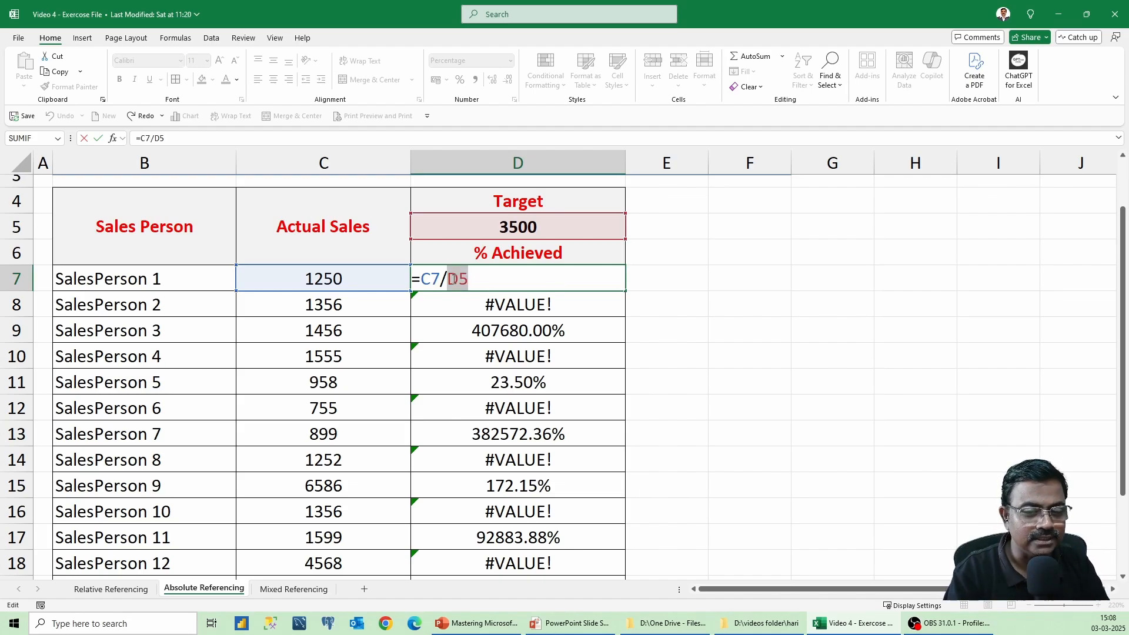
{"action": "left_click", "coordinate": [483, 279]}
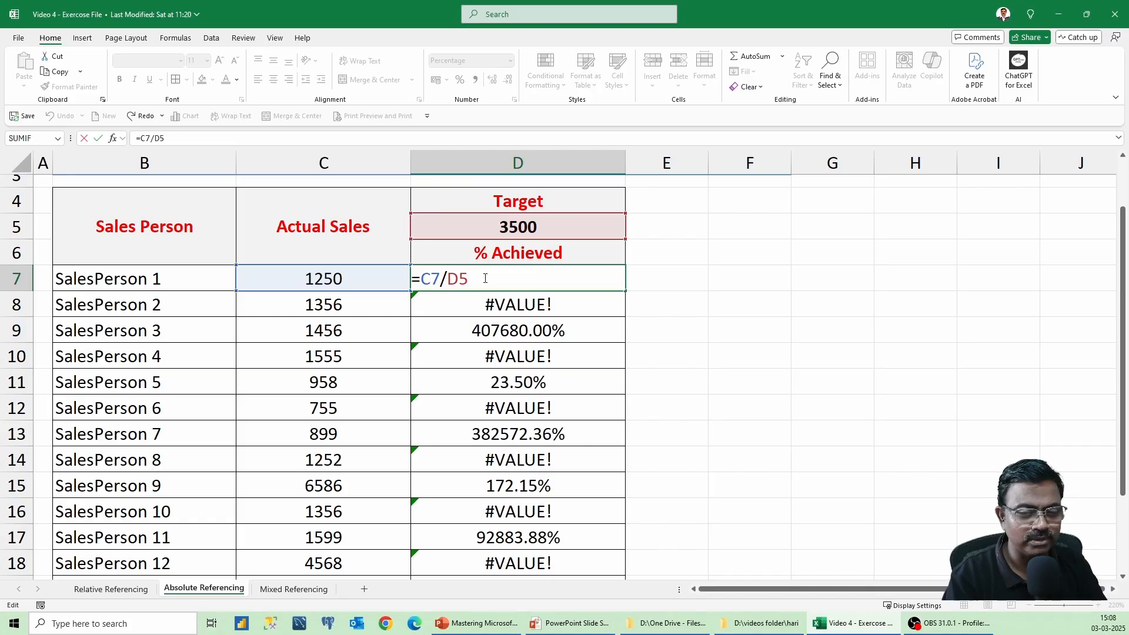
{"action": "left_click_drag", "start_coordinate": [486, 278], "coordinate": [446, 280]}
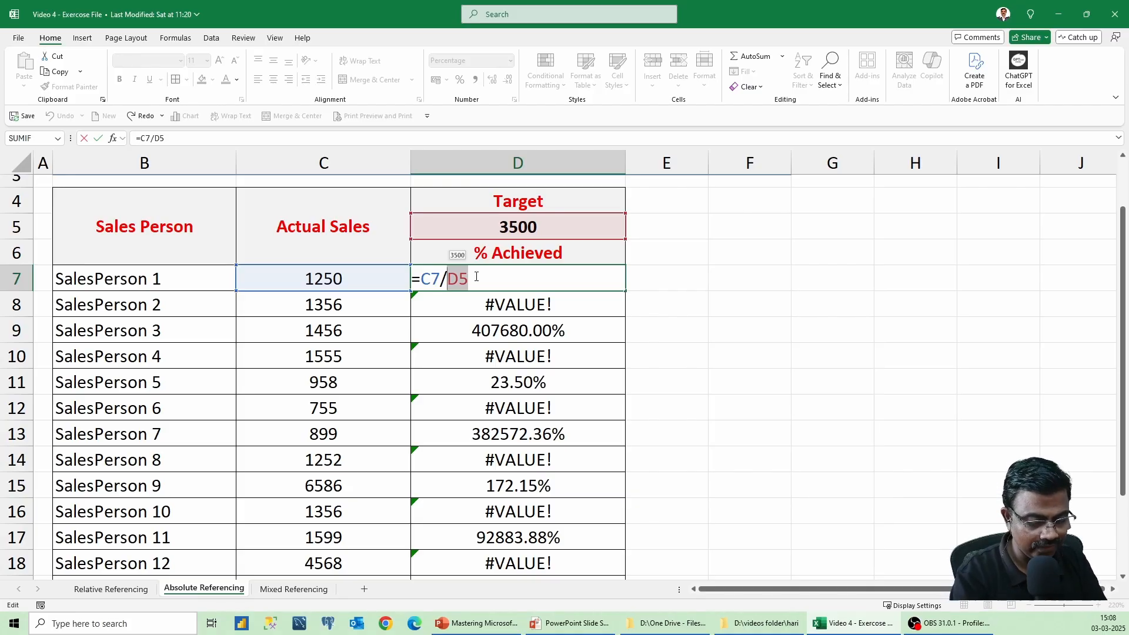
{"action": "key", "text": "F4"}
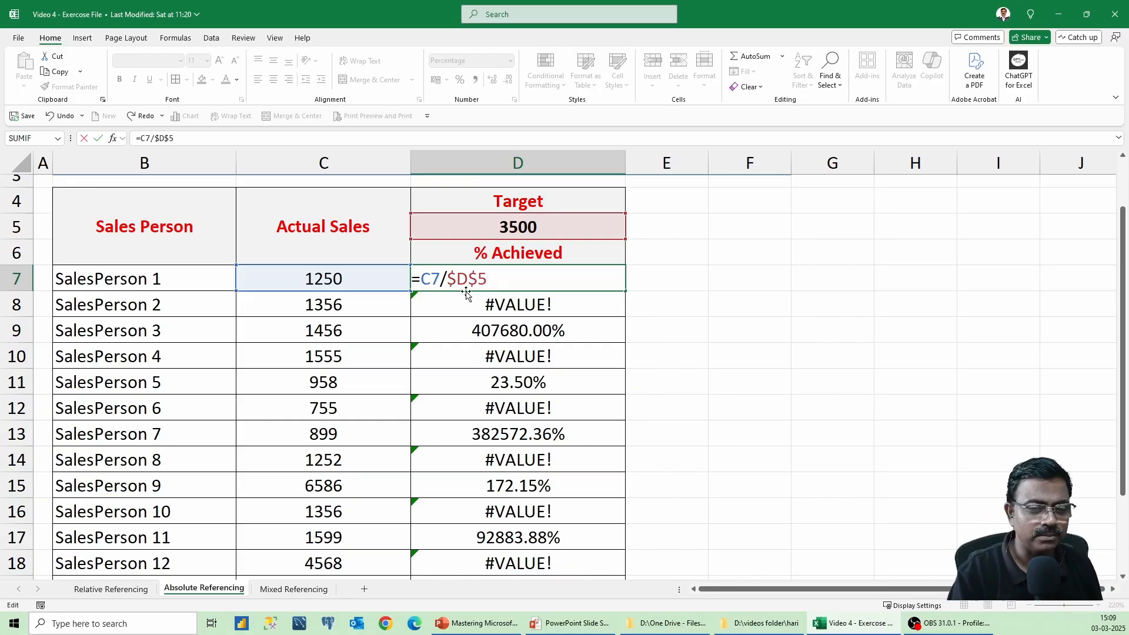
{"action": "left_click_drag", "start_coordinate": [488, 279], "coordinate": [479, 280]}
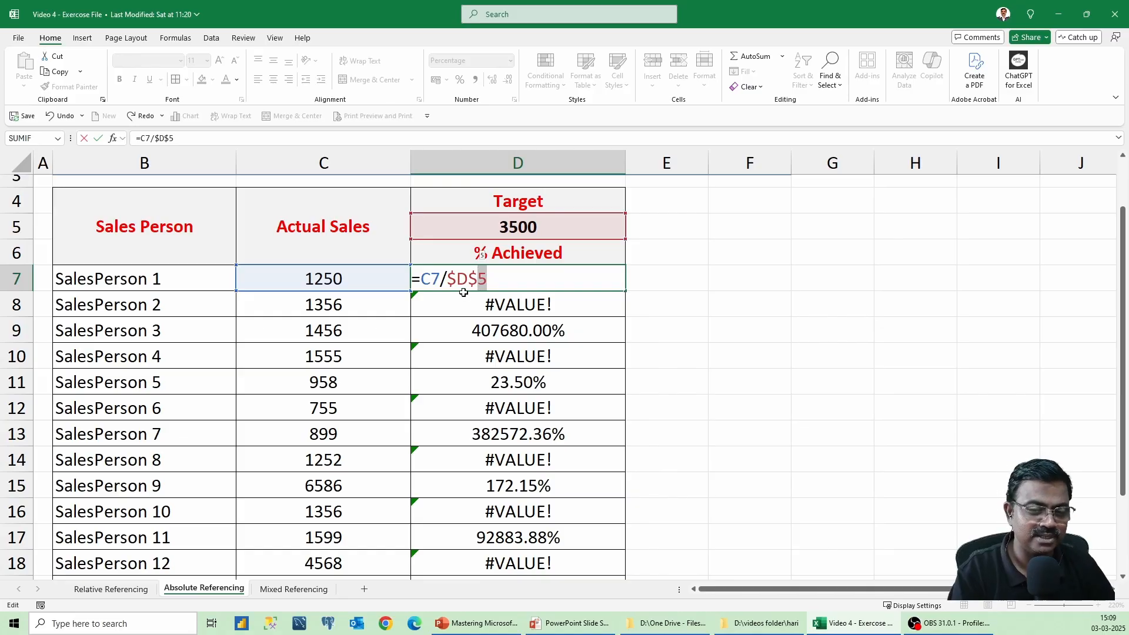
{"action": "left_click_drag", "start_coordinate": [457, 279], "coordinate": [448, 279]}
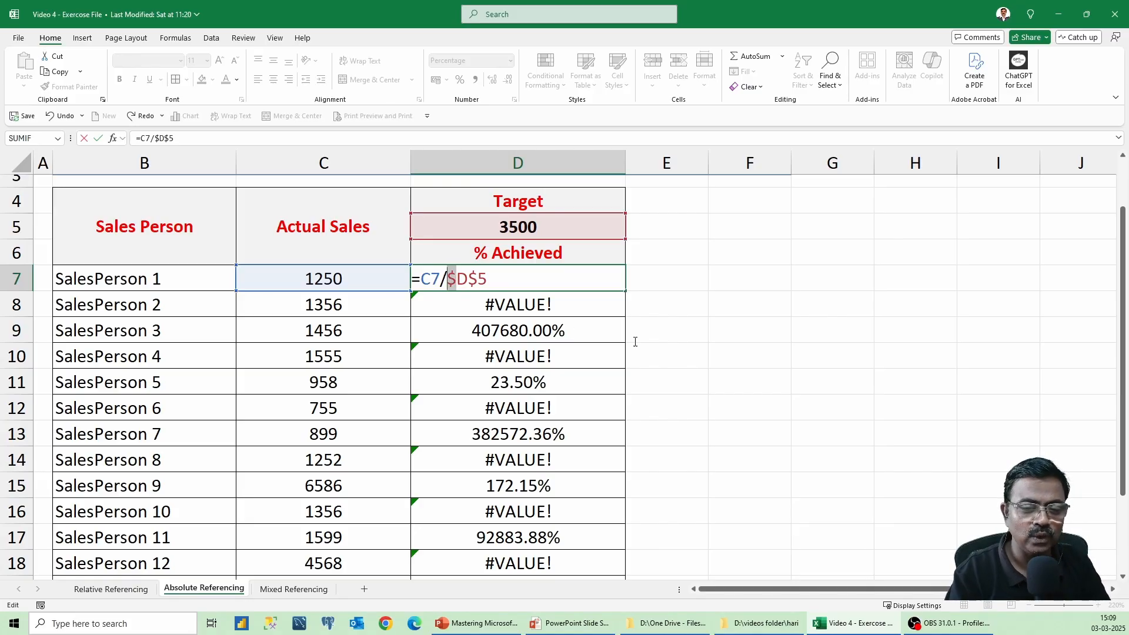
{"action": "left_click", "coordinate": [584, 272]}
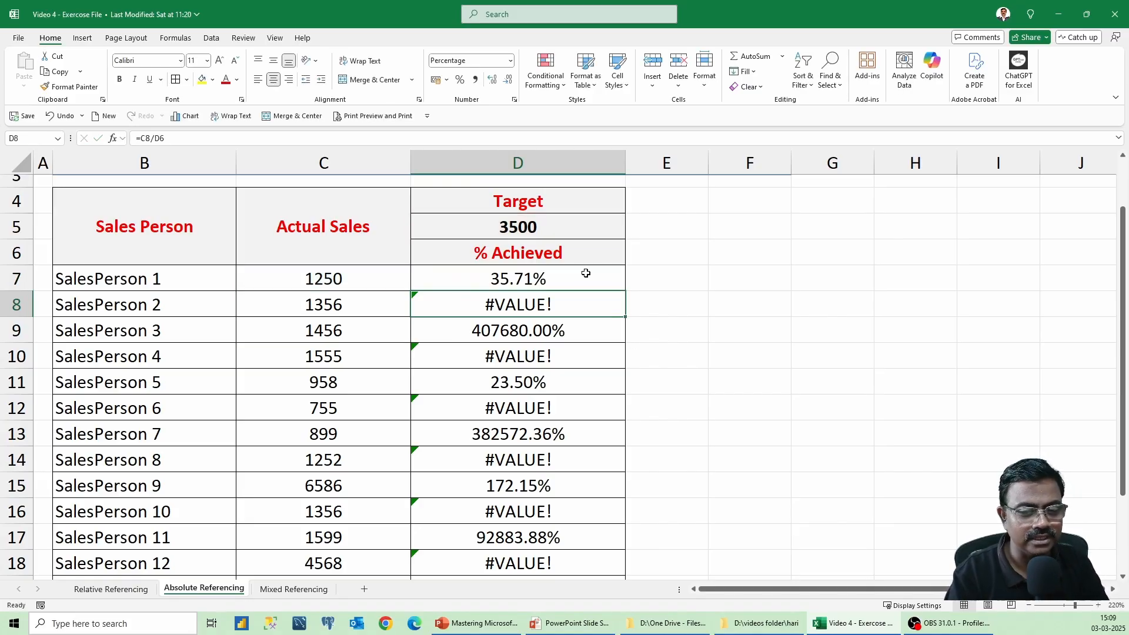
{"action": "double_click", "coordinate": [625, 291]}
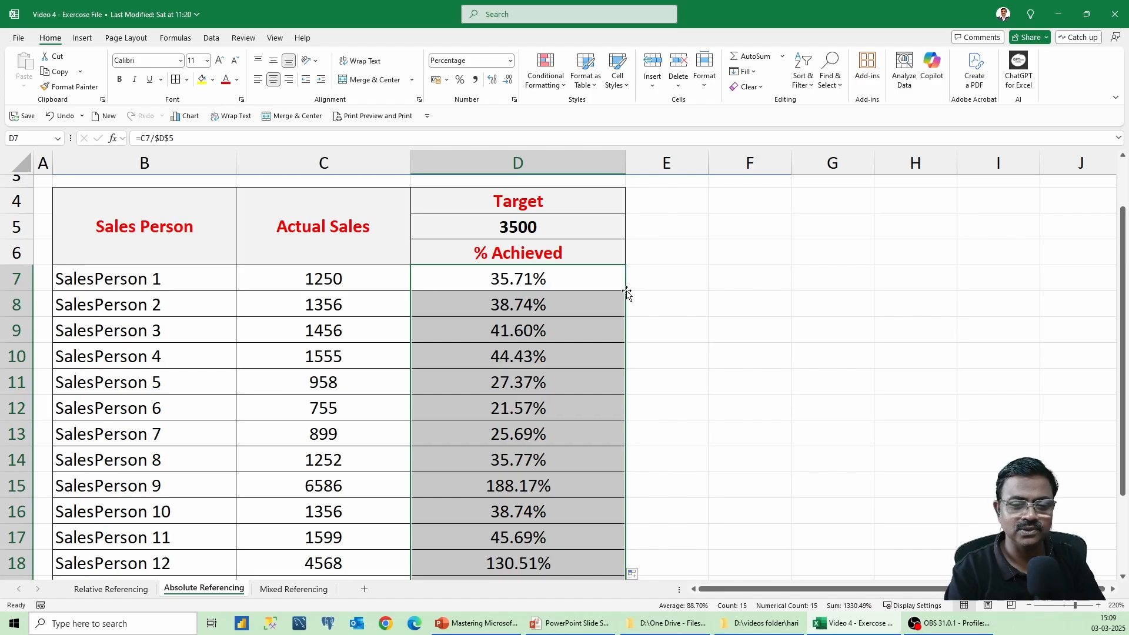
- Examine the relative and absolute references in the % Achieved formulas of D10, D12 and D7
{"action": "double_click", "coordinate": [574, 360]}
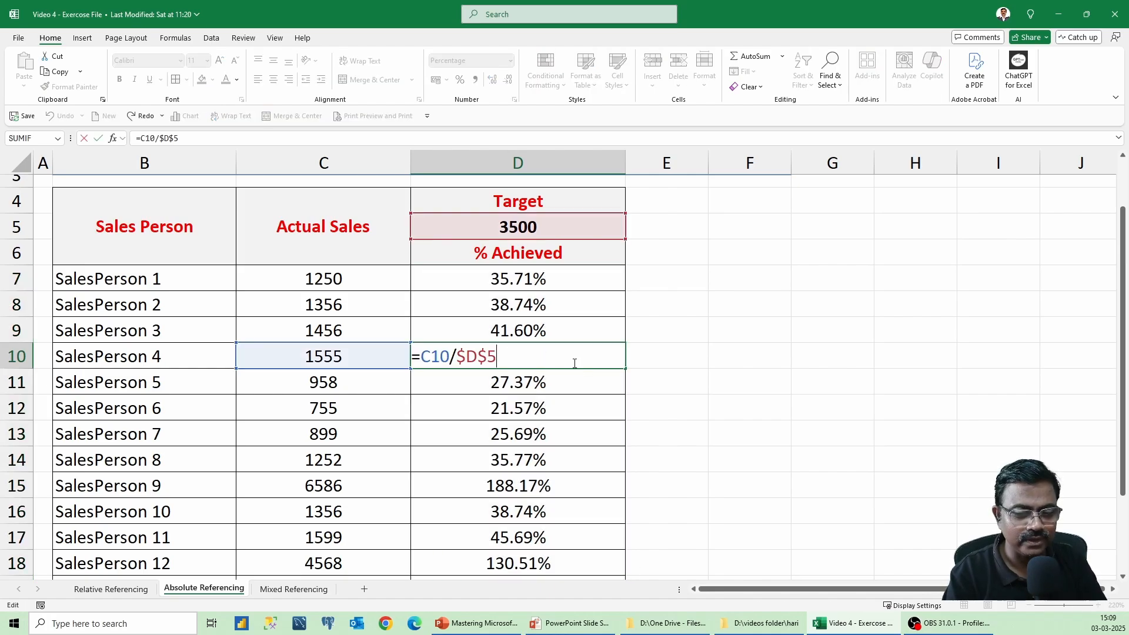
{"action": "double_click", "coordinate": [586, 415]}
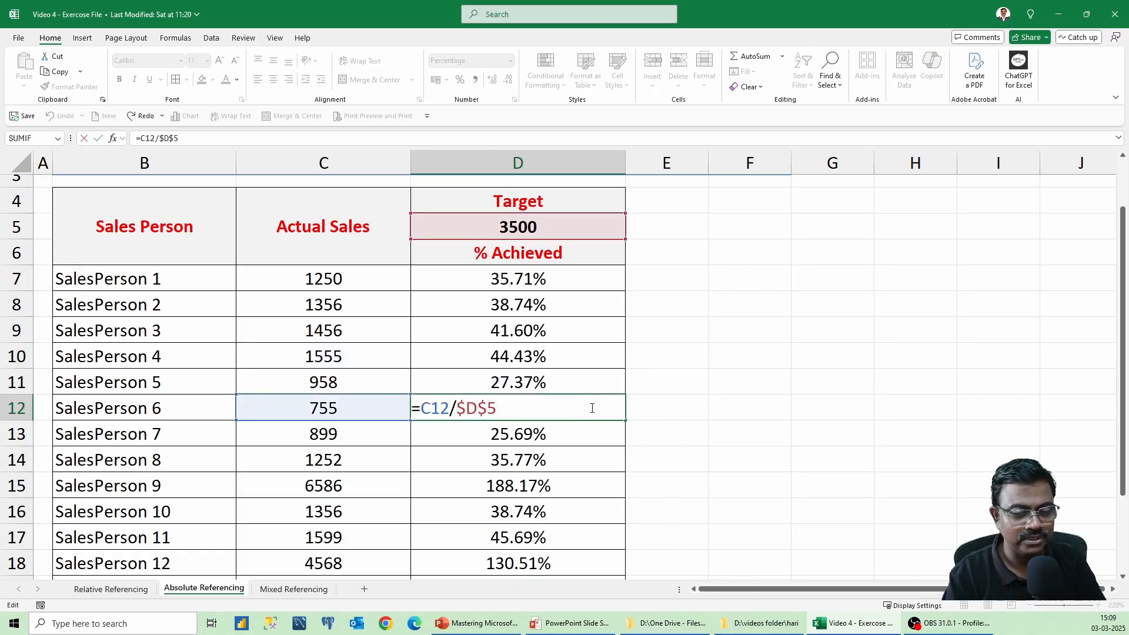
{"action": "key", "text": "ctrl+Return"}
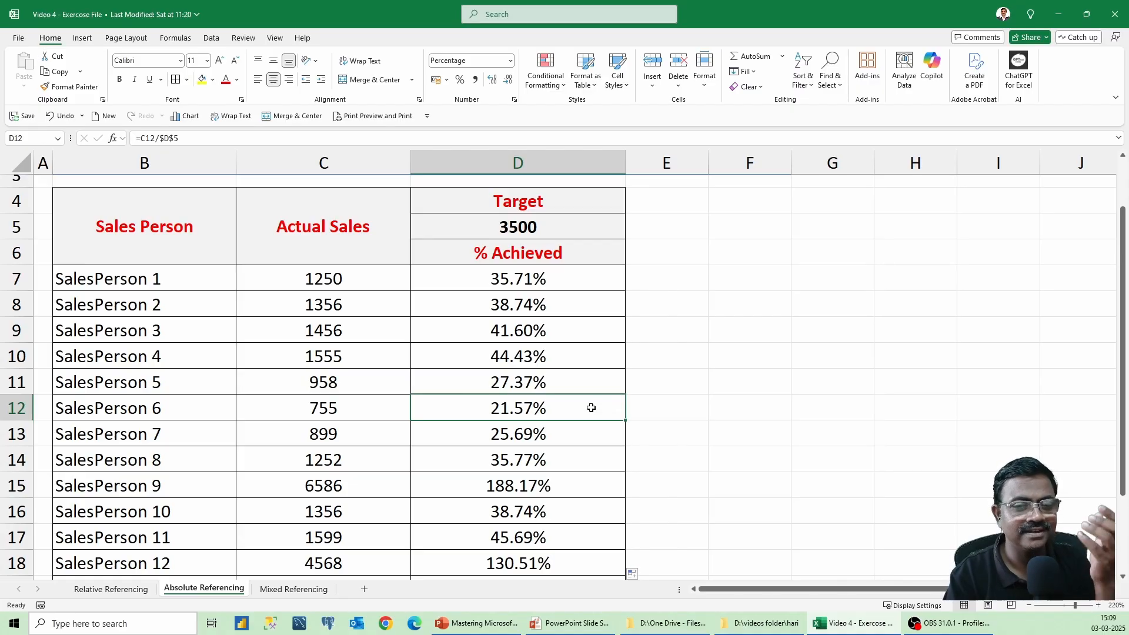
{"action": "scroll", "coordinate": [591, 408], "scroll_direction": "up", "scroll_amount": 1}
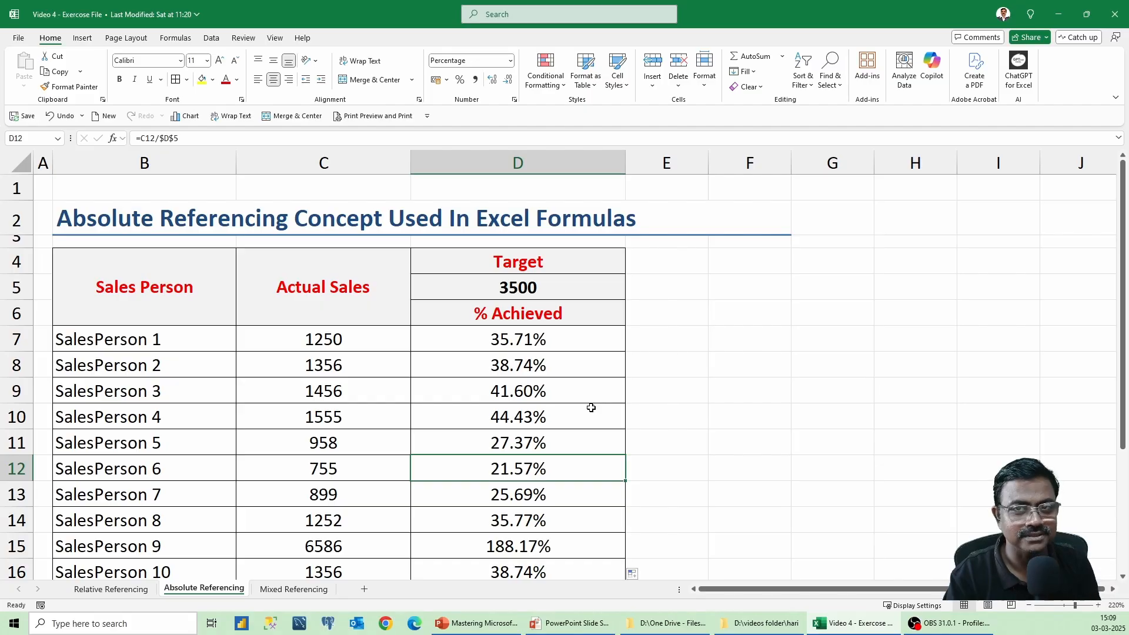
{"action": "double_click", "coordinate": [566, 338]}
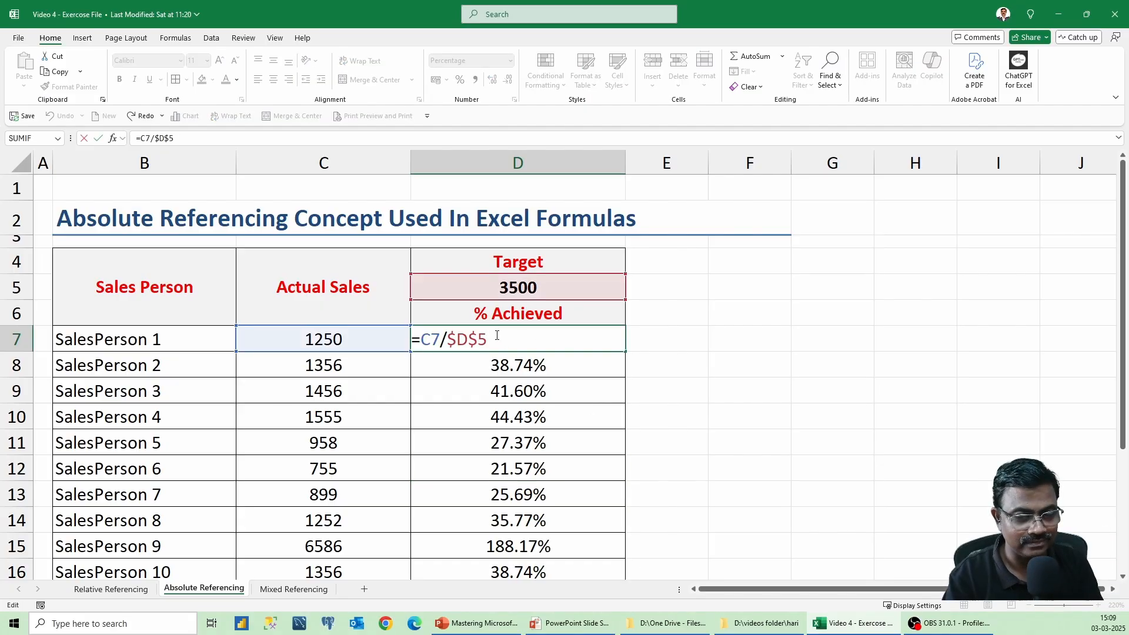
{"action": "left_click_drag", "start_coordinate": [497, 335], "coordinate": [450, 347]}
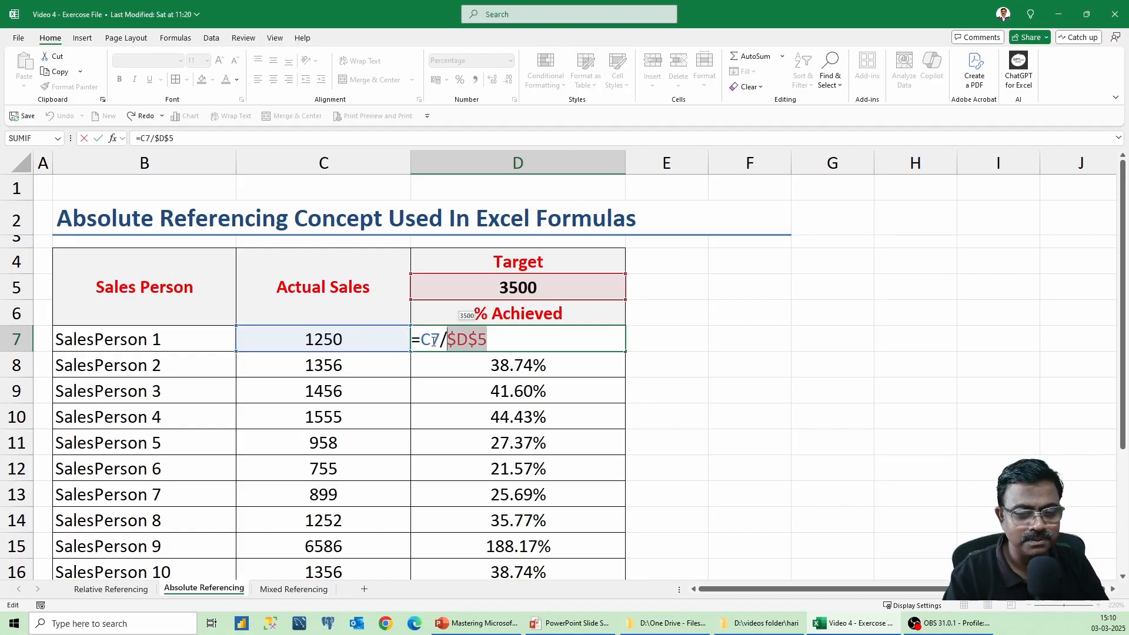
{"action": "left_click_drag", "start_coordinate": [419, 339], "coordinate": [490, 342]}
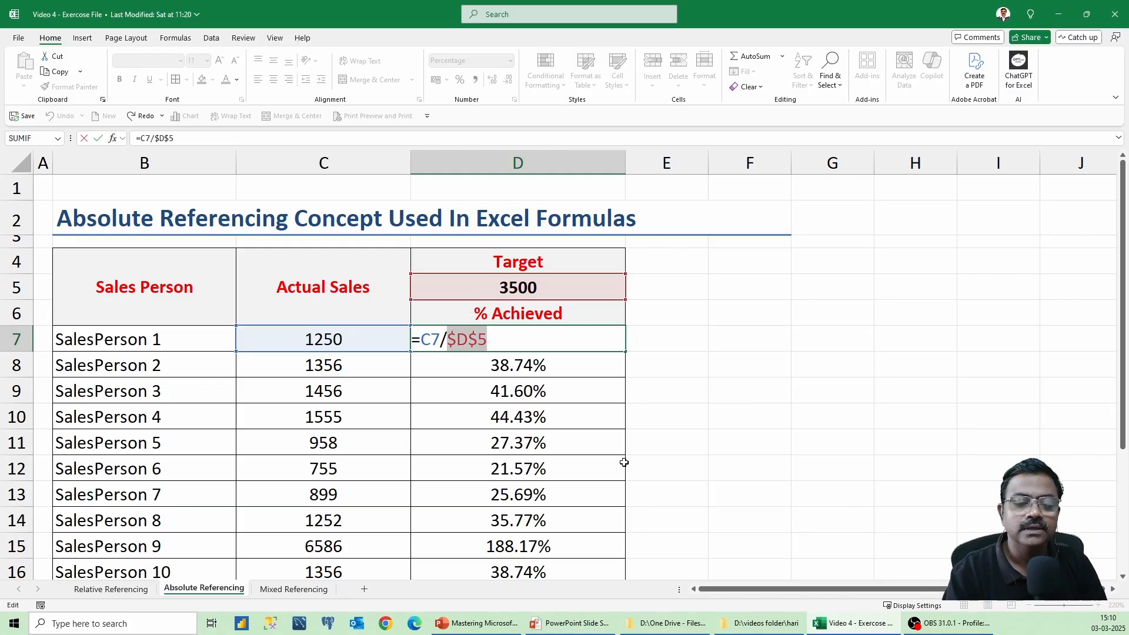
{"action": "key", "text": "ctrl+Return"}
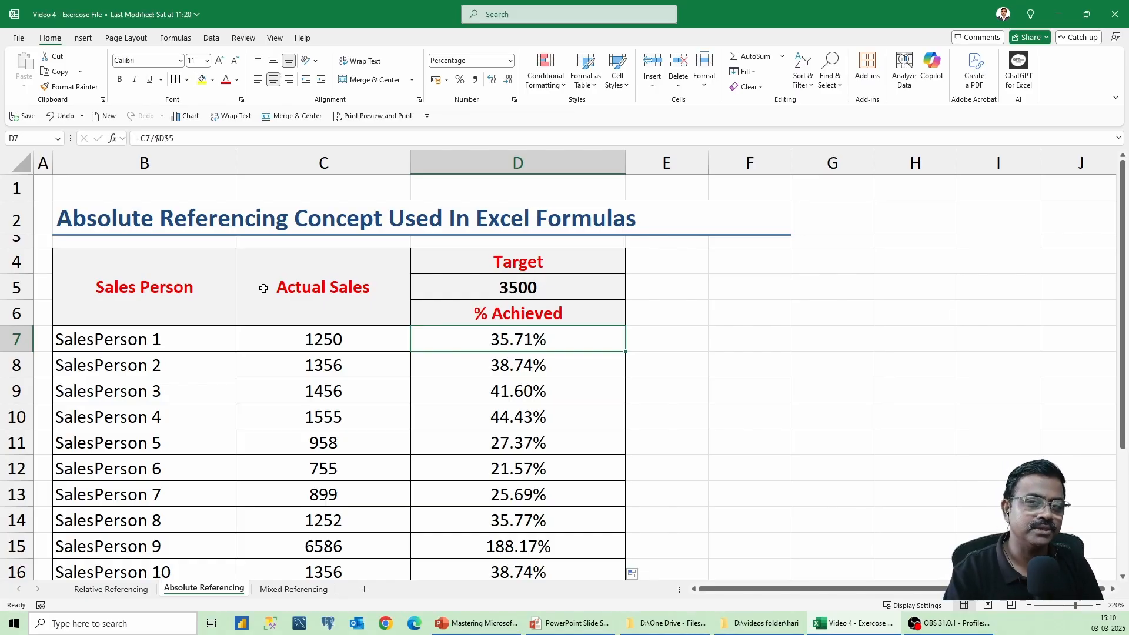
{"action": "left_click", "coordinate": [765, 284]}
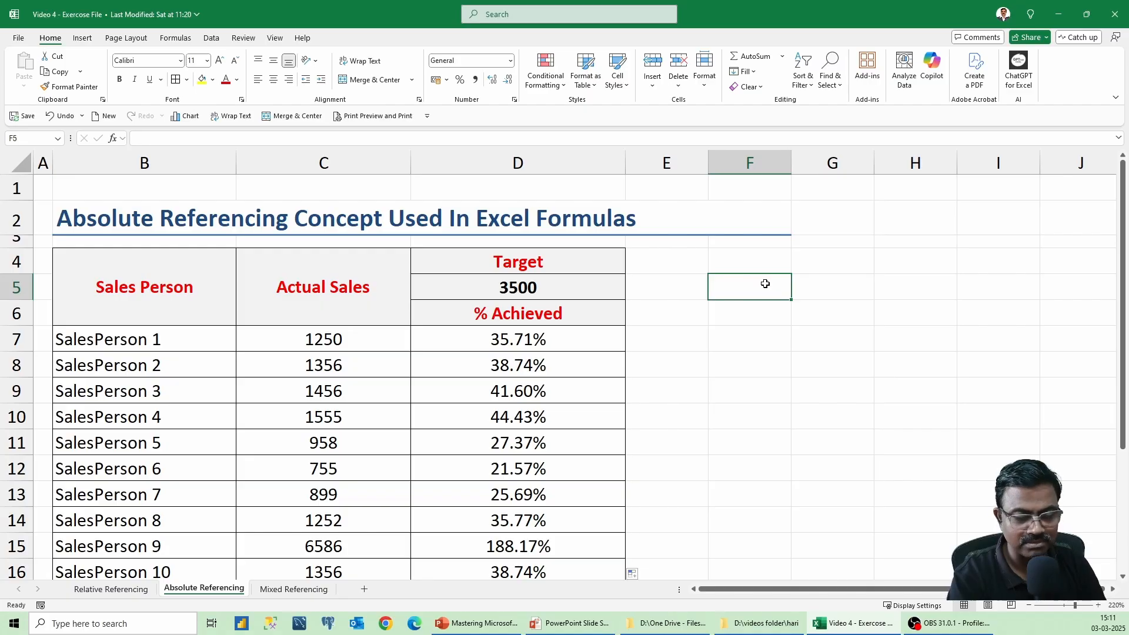
{"action": "type", "text": "f4"}
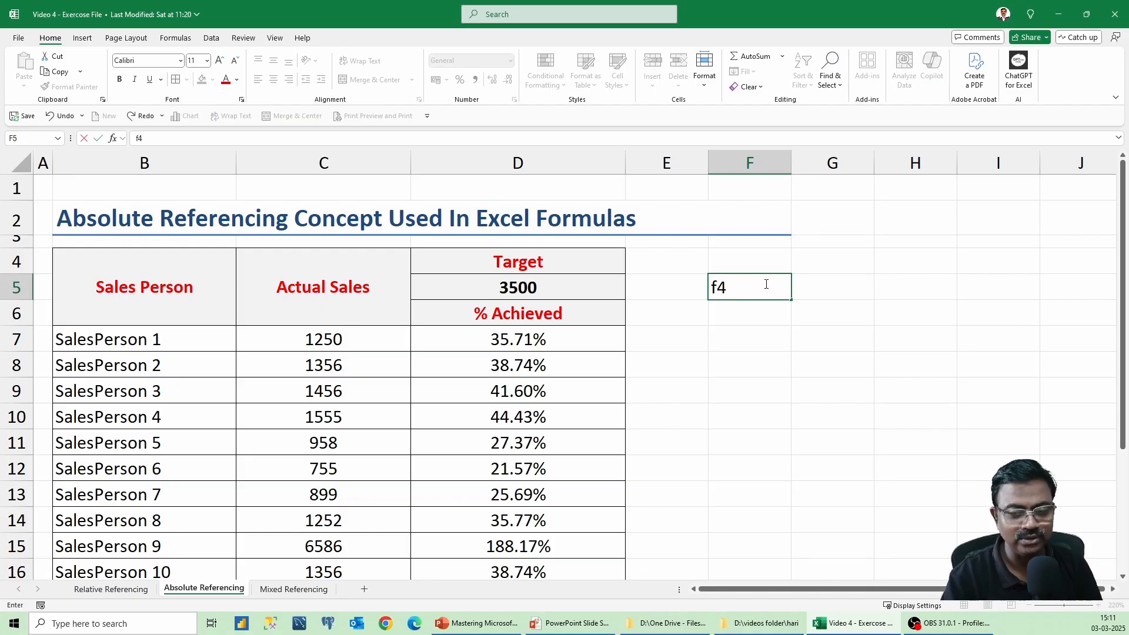
{"action": "key", "text": "Escape"}
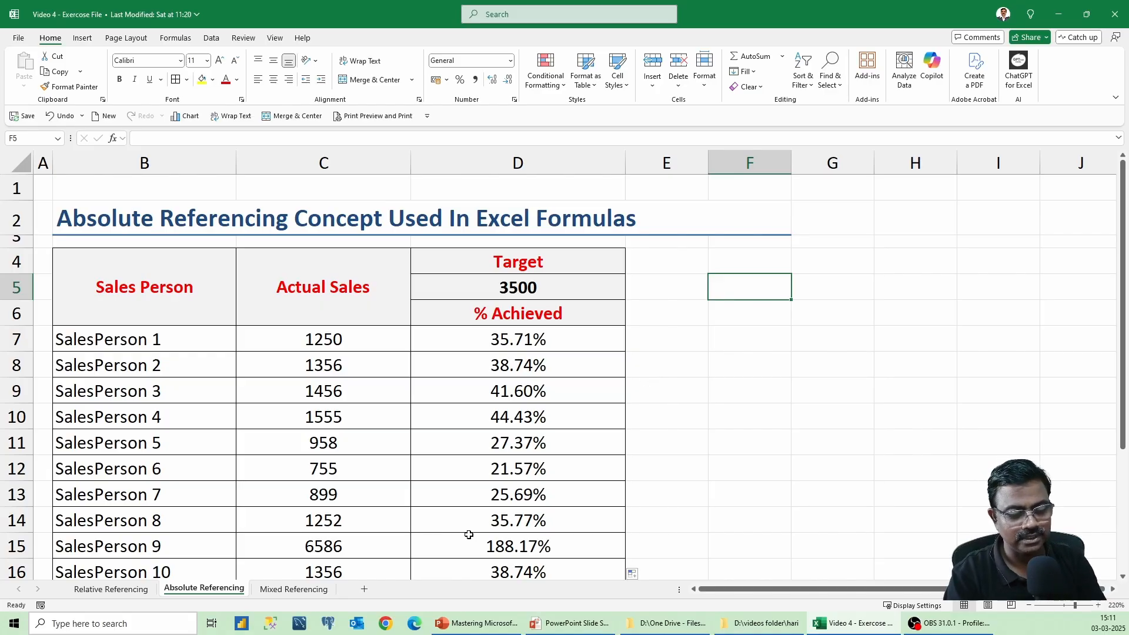
- Switch to the Mixed Referencing sheet, review the outlet names and POS billing amounts, and select D7 under Country Level Target
{"action": "left_click", "coordinate": [305, 588]}
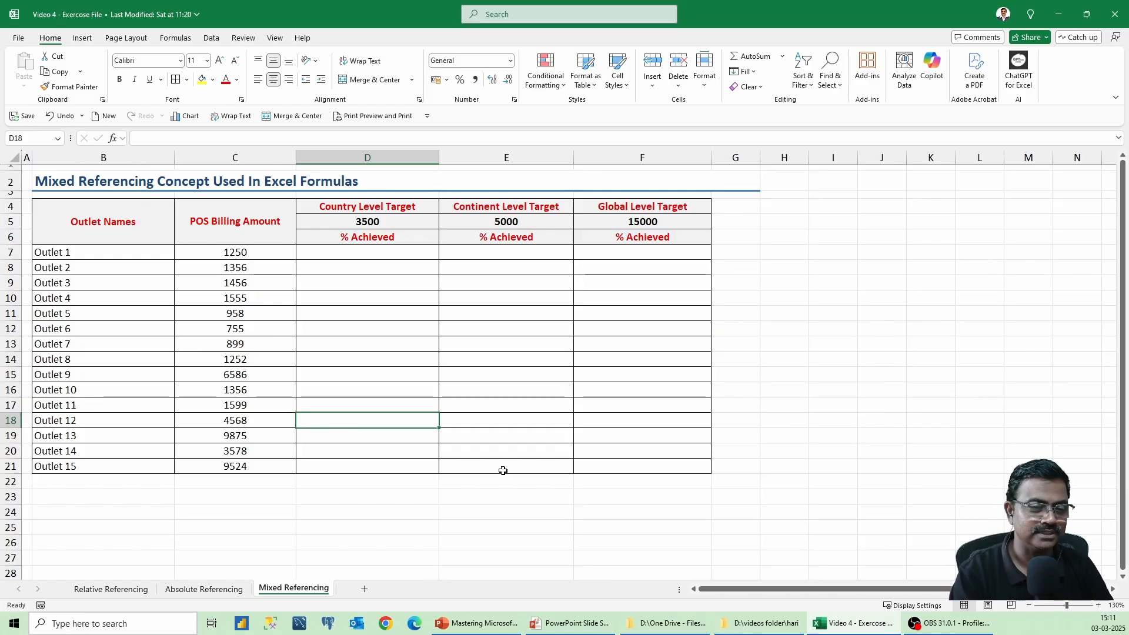
{"action": "scroll", "coordinate": [502, 470], "scroll_direction": "up", "scroll_amount": 2}
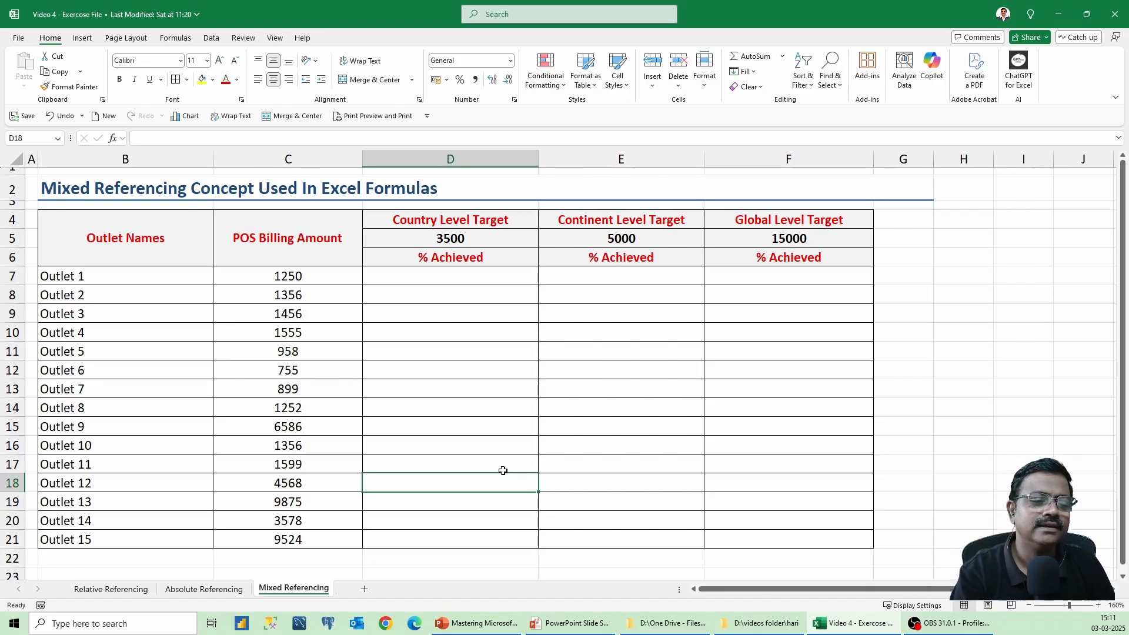
{"action": "left_click", "coordinate": [152, 279]}
{"action": "left_click", "coordinate": [153, 291]}
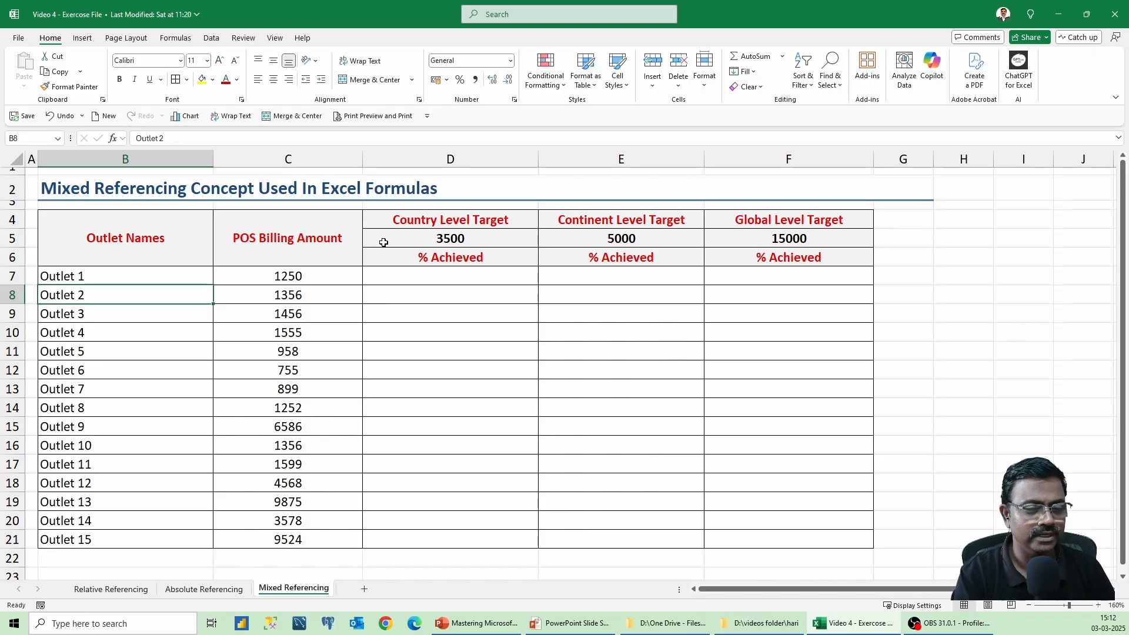
{"action": "left_click", "coordinate": [337, 288]}
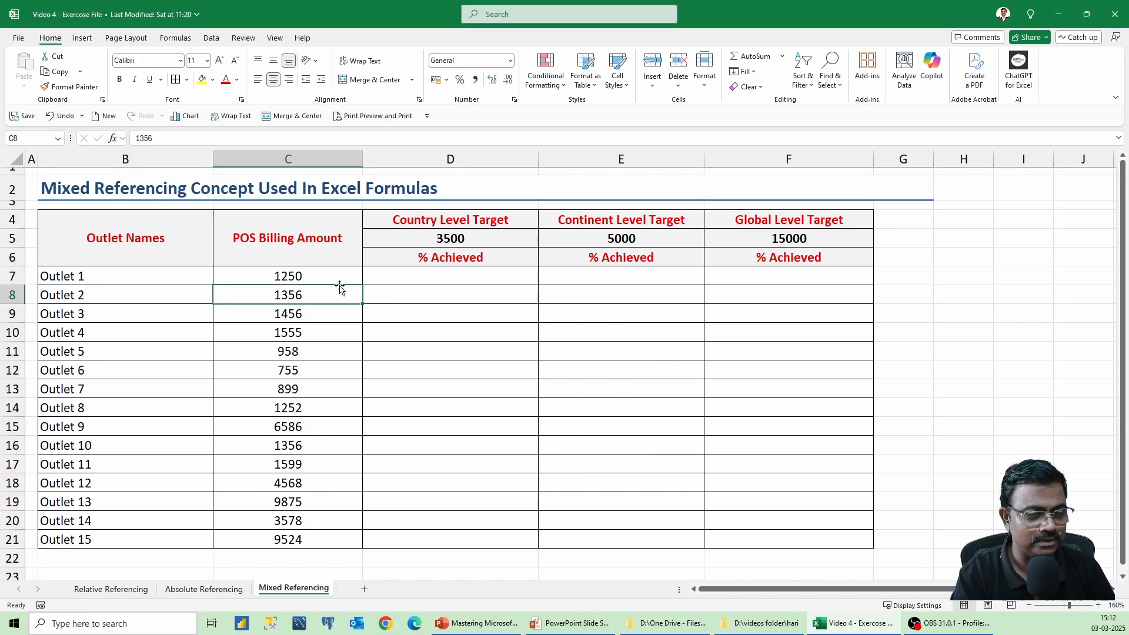
{"action": "left_click", "coordinate": [337, 281]}
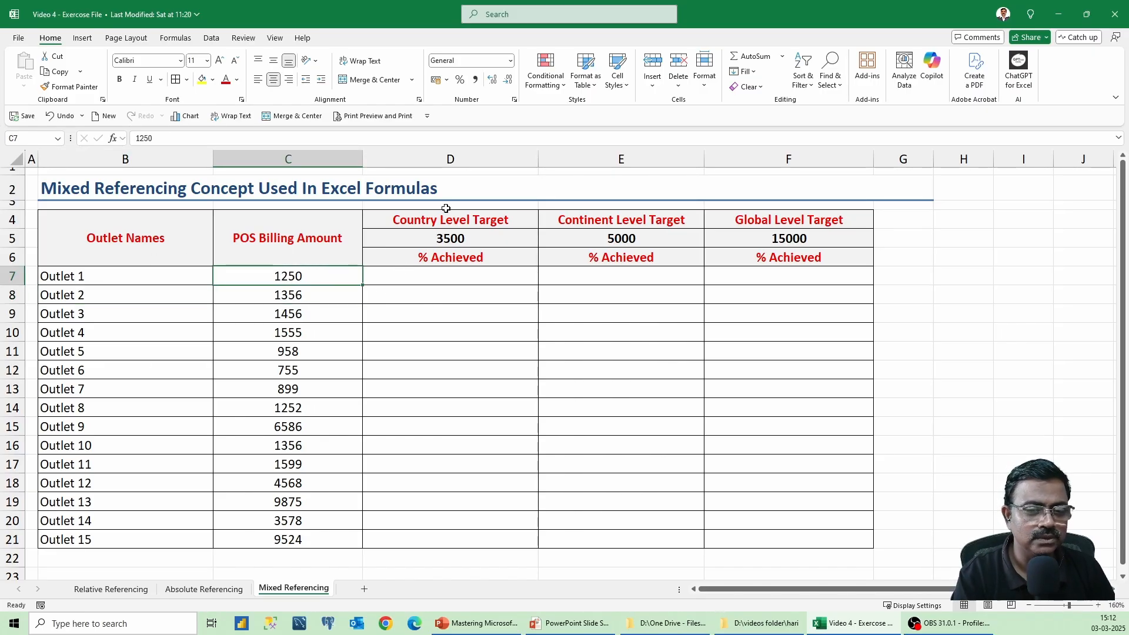
{"action": "left_click", "coordinate": [485, 282]}
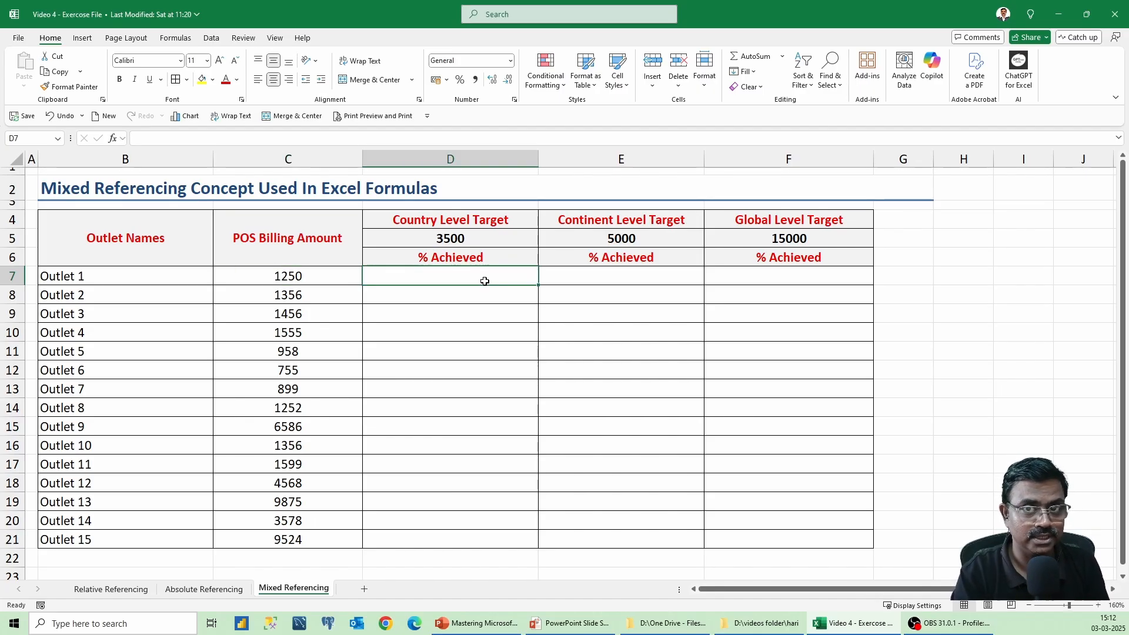
{"action": "scroll", "coordinate": [485, 281], "scroll_direction": "up", "scroll_amount": 2, "text": "ctrl"}
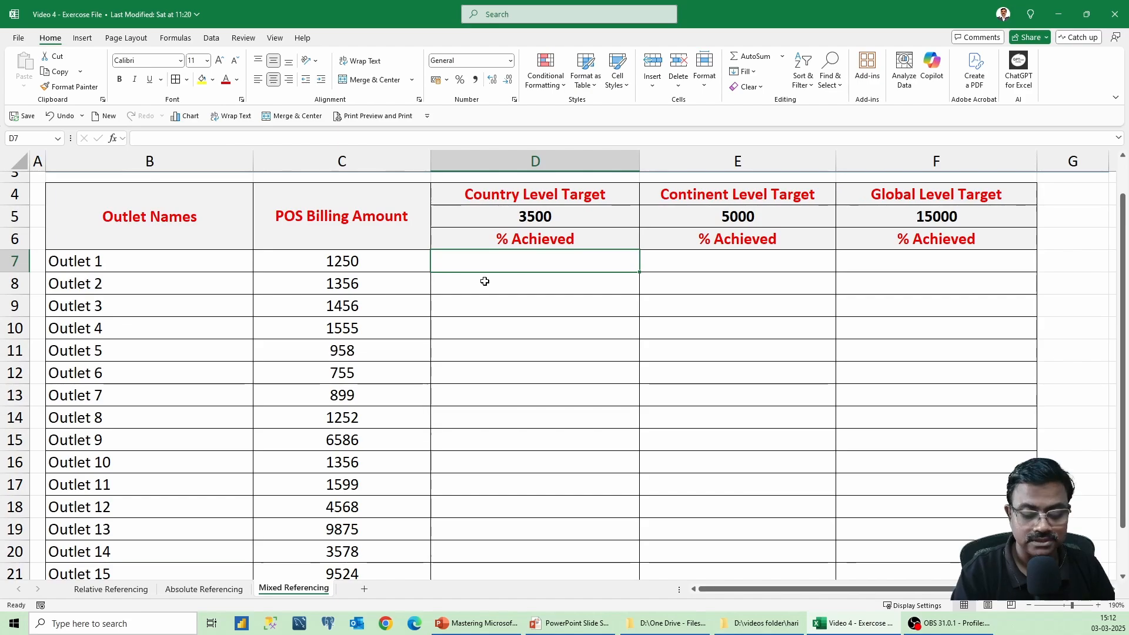
- Enter =C7/$D$5 in D7 to divide Outlet 1's billing amount by the absolute Country Level Target
{"action": "type", "text": "="}
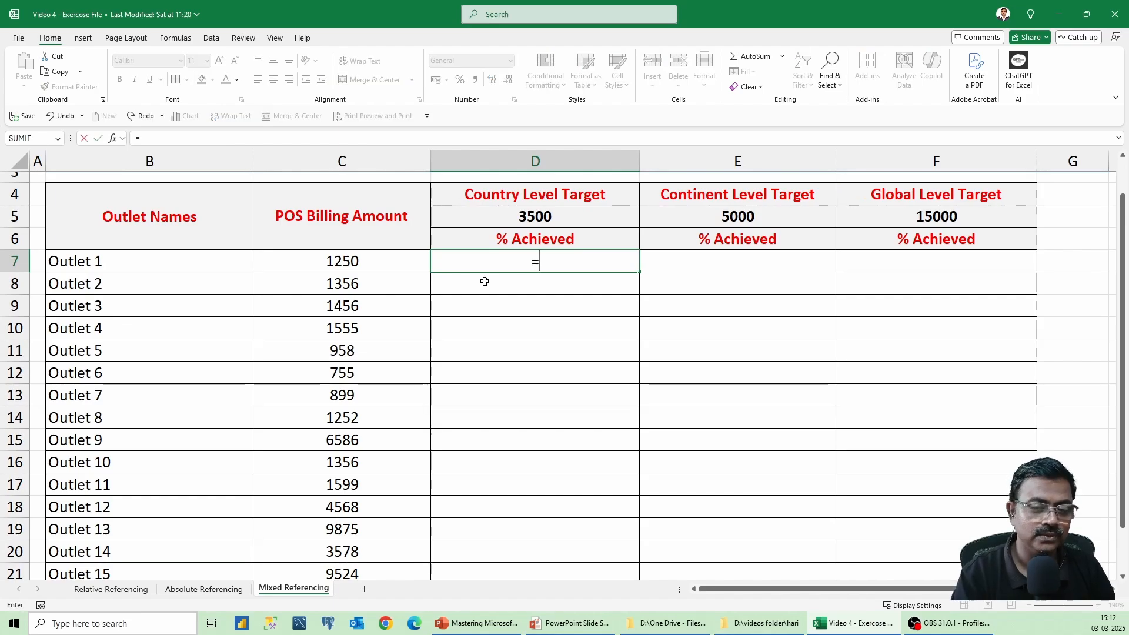
{"action": "left_click", "coordinate": [372, 264]}
{"action": "type", "text": "/"}
{"action": "left_click", "coordinate": [548, 218]}
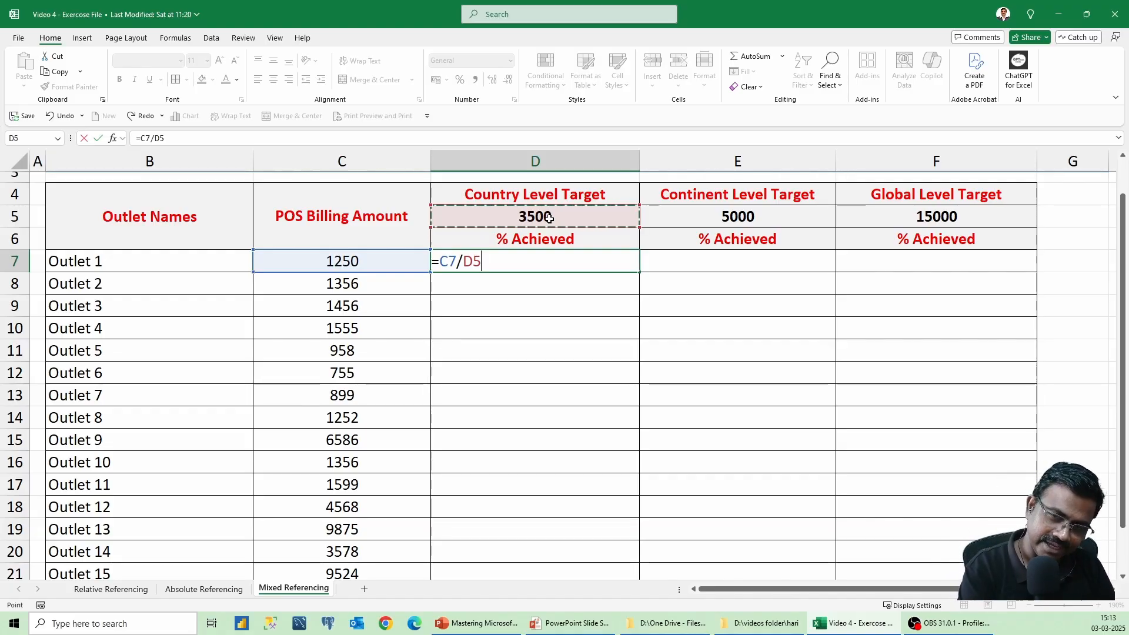
{"action": "key", "text": "F4"}
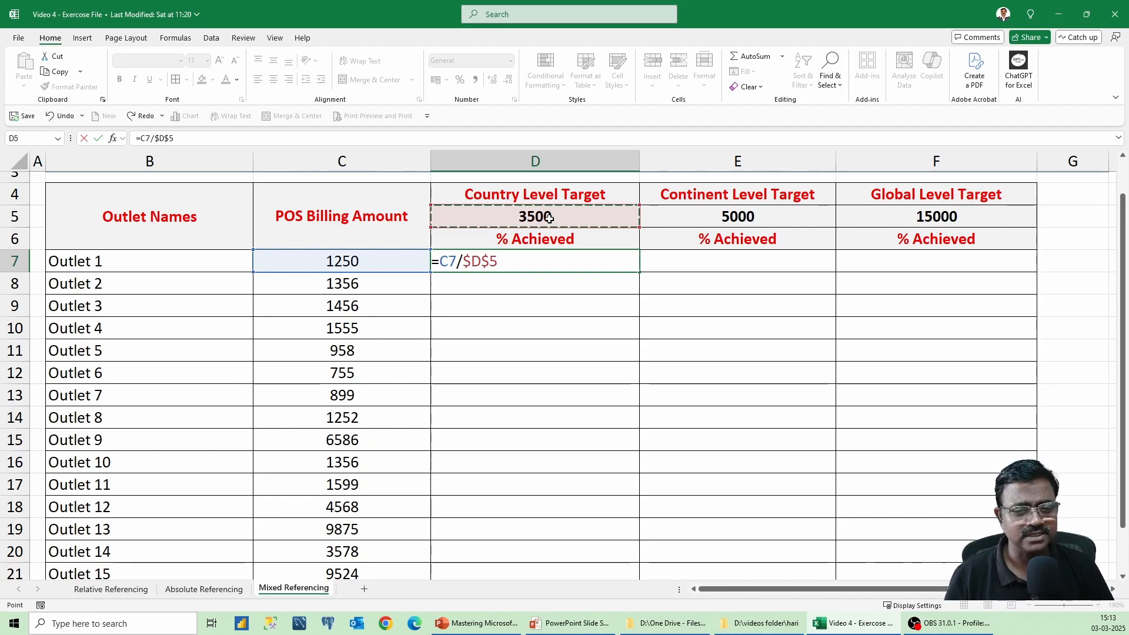
{"action": "key", "text": "Return"}
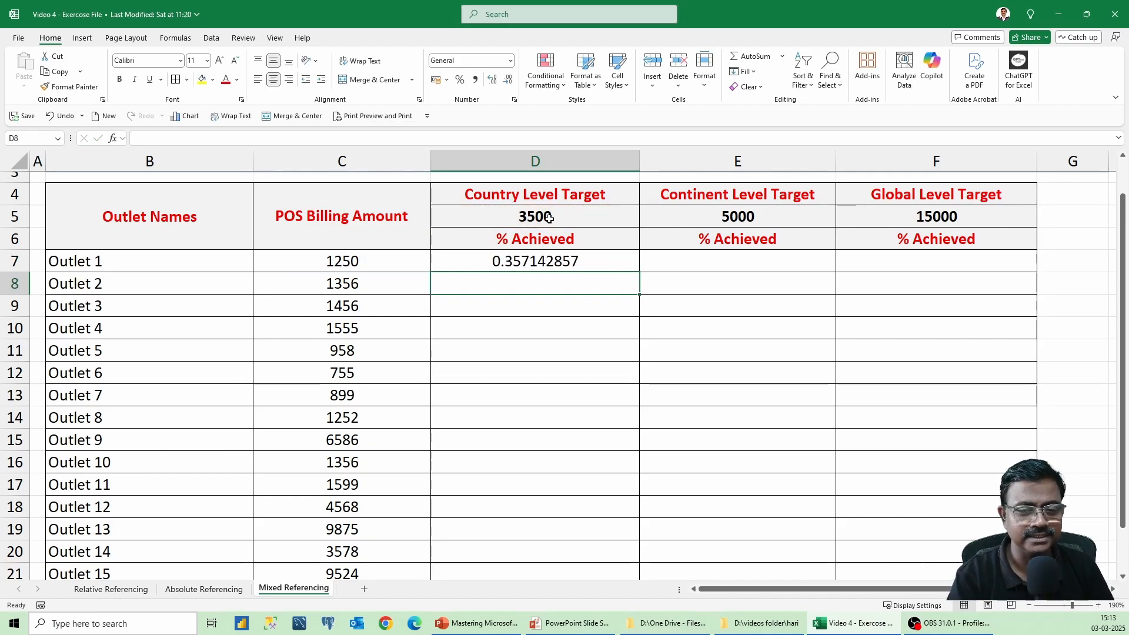
- Format D7 as Percentage and fill it down the Country Level % Achieved column through Outlet 15
{"action": "left_click", "coordinate": [592, 263]}
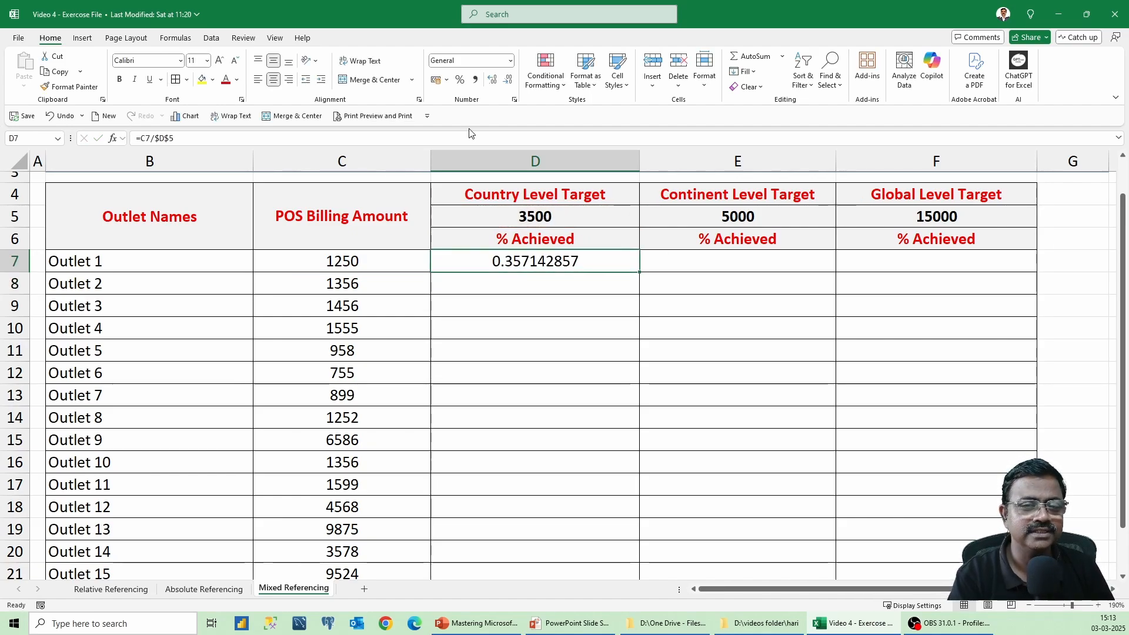
{"action": "left_click", "coordinate": [510, 60]}
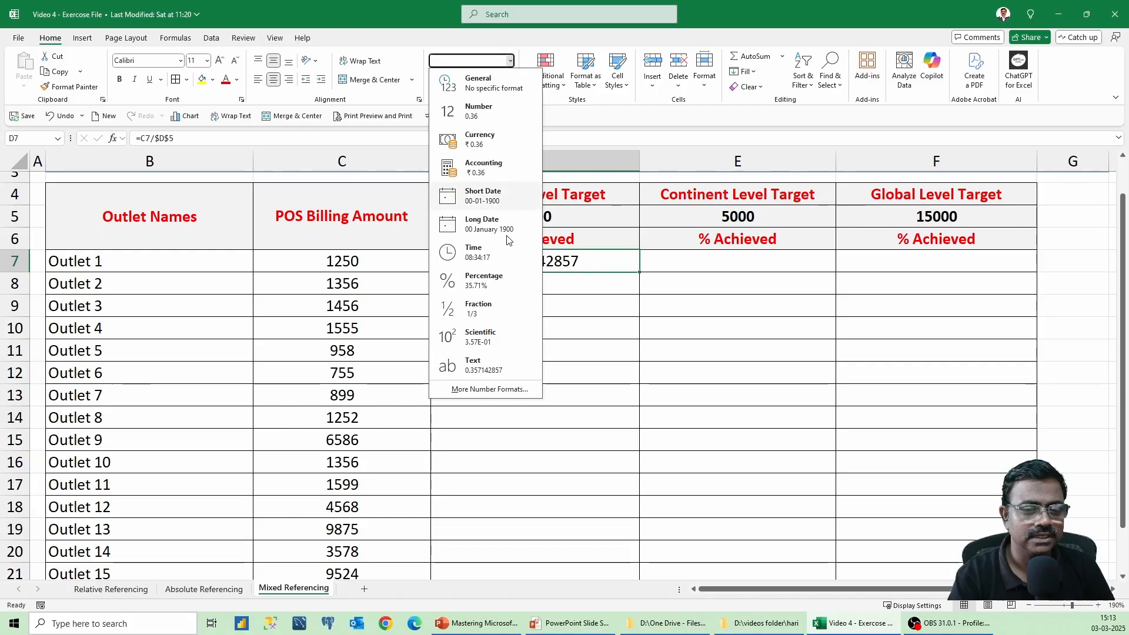
{"action": "left_click", "coordinate": [495, 280]}
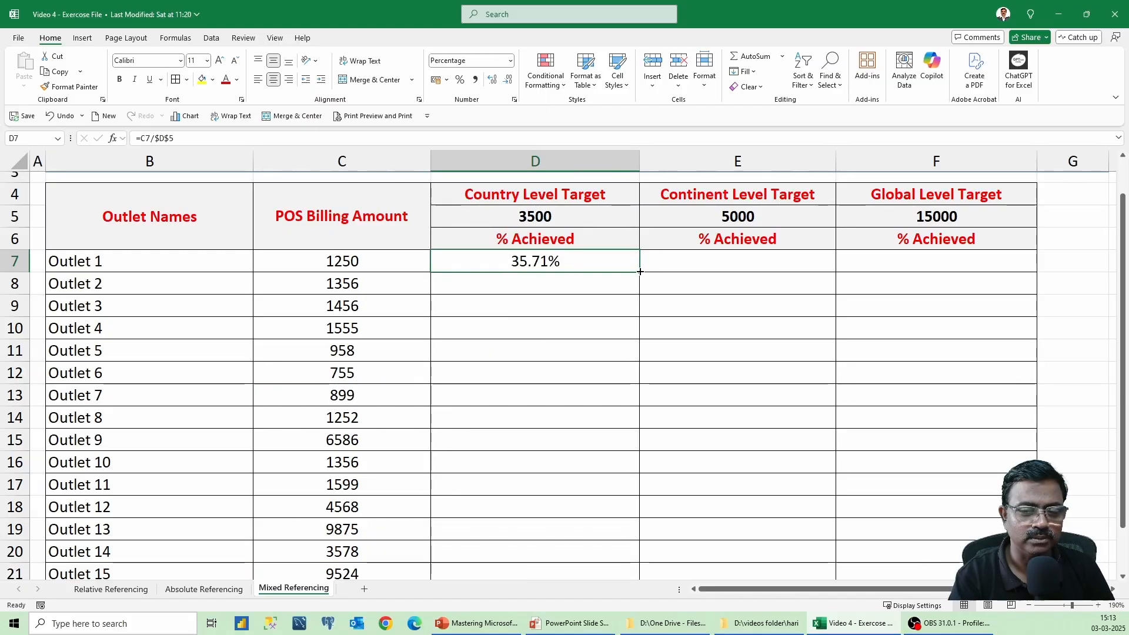
{"action": "double_click", "coordinate": [640, 271]}
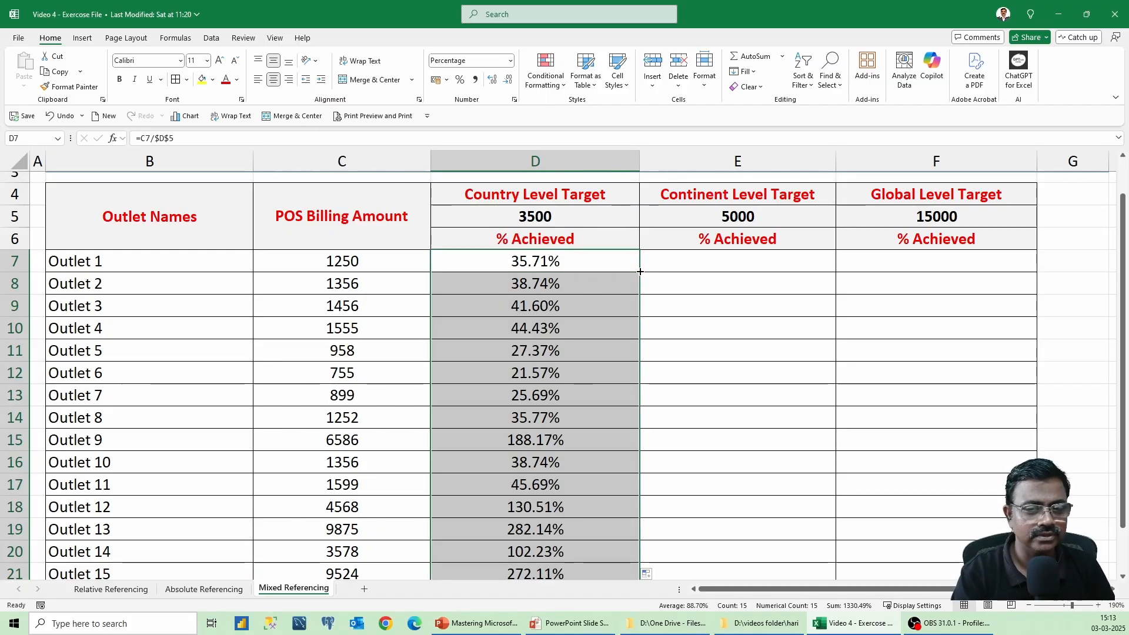
- Enter =C7/$E$5 in E7 to divide Outlet 1's billing amount by the absolute Continent Level Target
{"action": "left_click", "coordinate": [712, 263]}
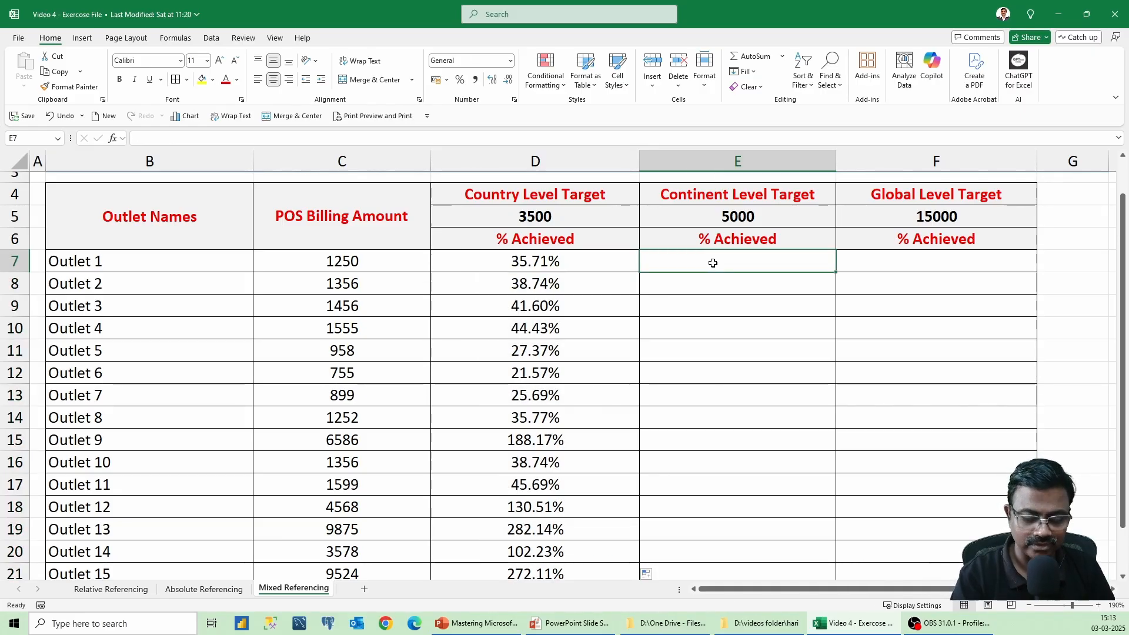
{"action": "type", "text": "="}
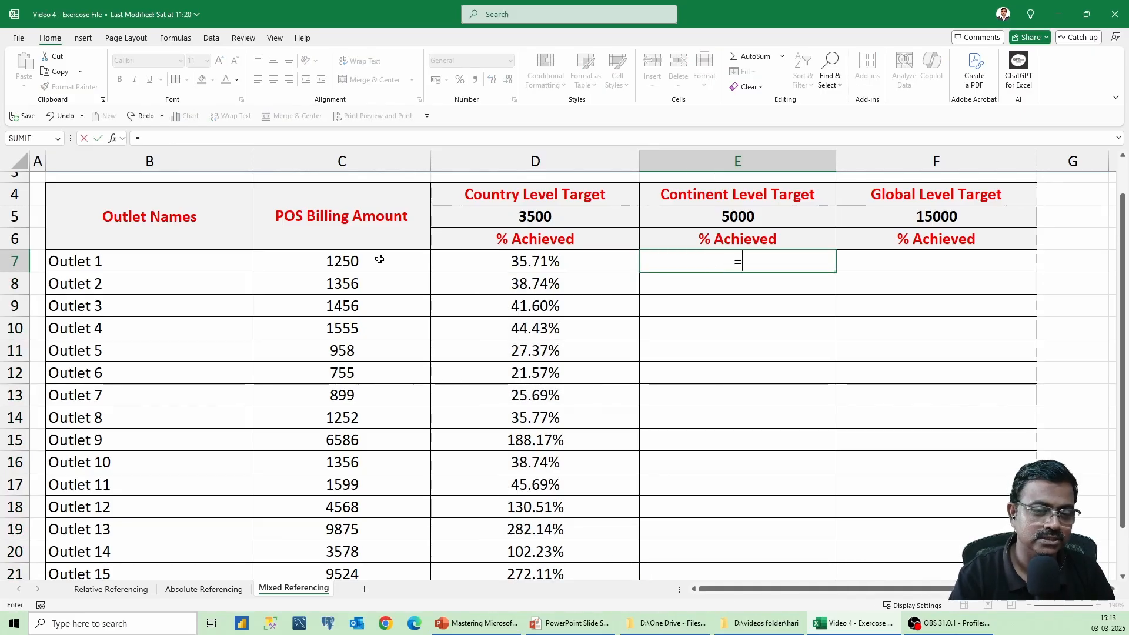
{"action": "left_click", "coordinate": [379, 259]}
{"action": "type", "text": "/"}
{"action": "left_click", "coordinate": [713, 214]}
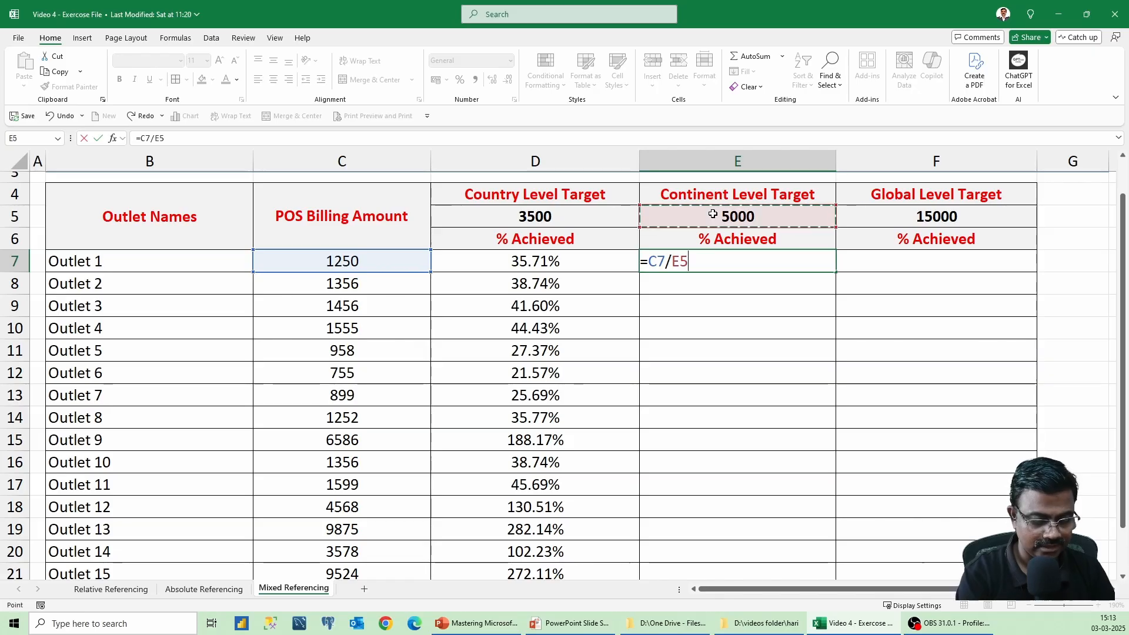
{"action": "key", "text": "F4"}
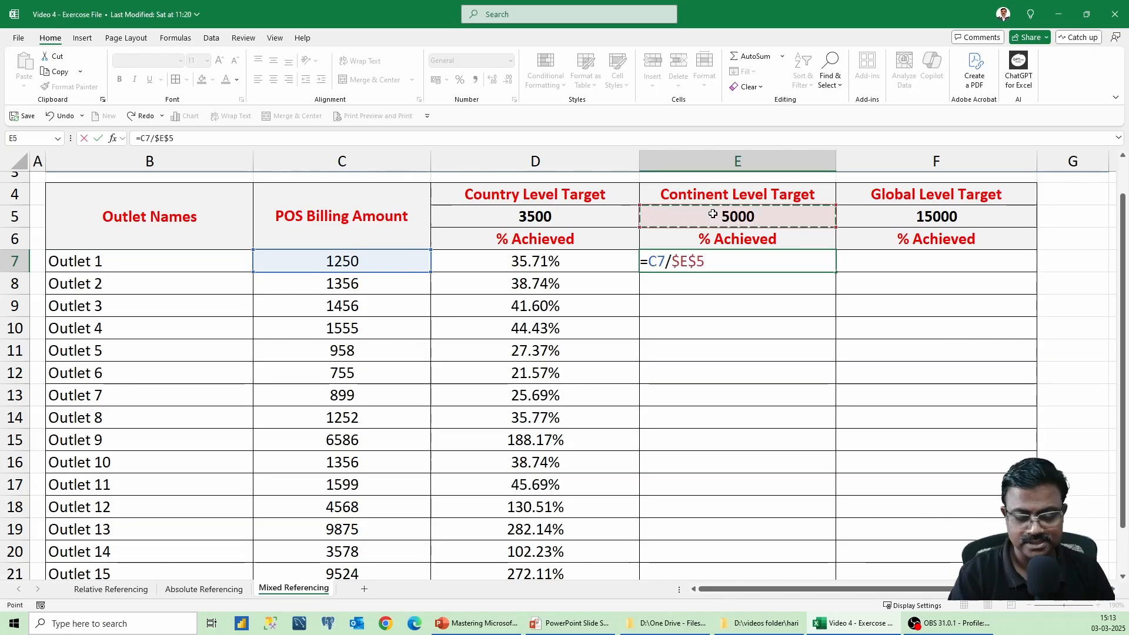
{"action": "key", "text": "Return"}
- Format E7 as Percentage and fill it down the Continent Level % Achieved column through Outlet 15
{"action": "left_click", "coordinate": [814, 261]}
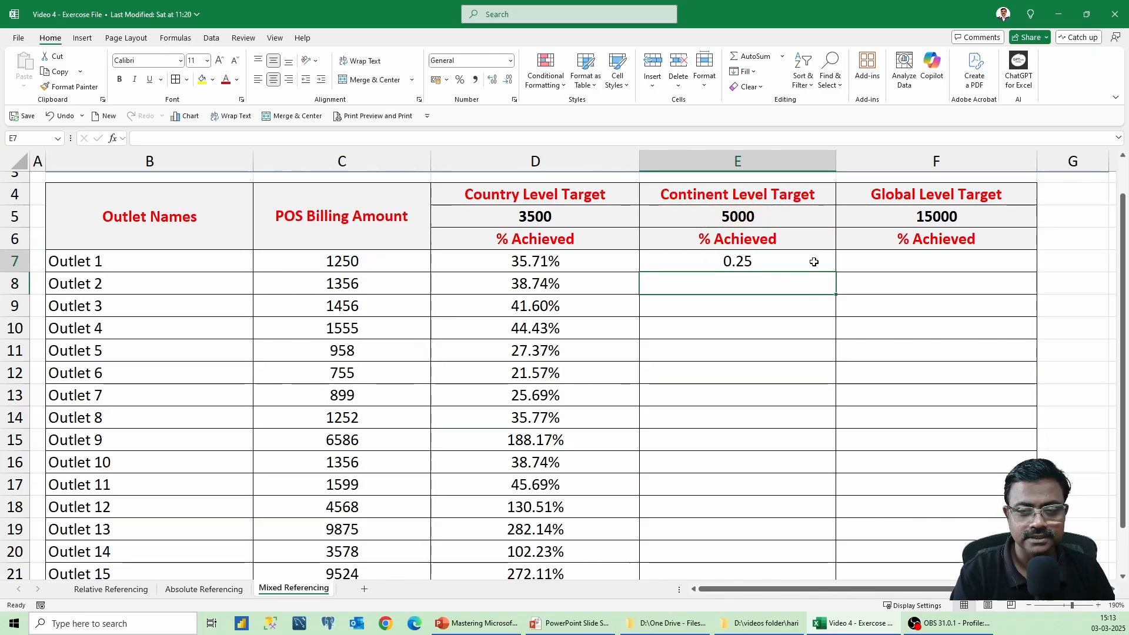
{"action": "left_click", "coordinate": [509, 61]}
{"action": "left_click", "coordinate": [465, 272]}
{"action": "double_click", "coordinate": [836, 272]}
- Enter =C7/$F$5 in F7 to divide Outlet 1's billing amount by the absolute Global Level Target
{"action": "left_click", "coordinate": [909, 261]}
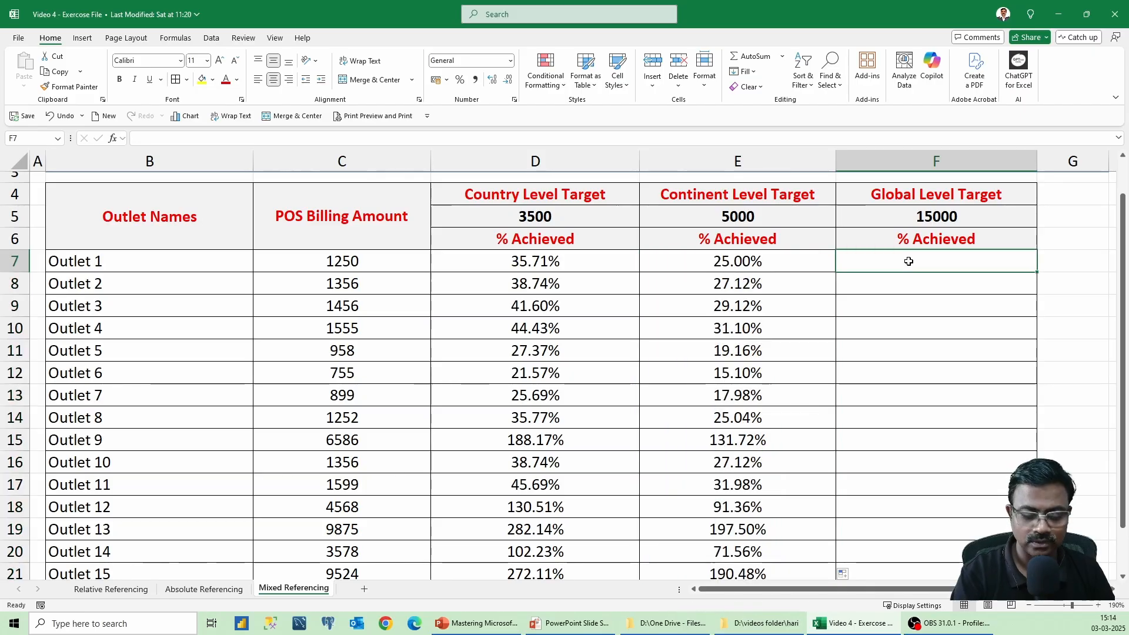
{"action": "type", "text": "="}
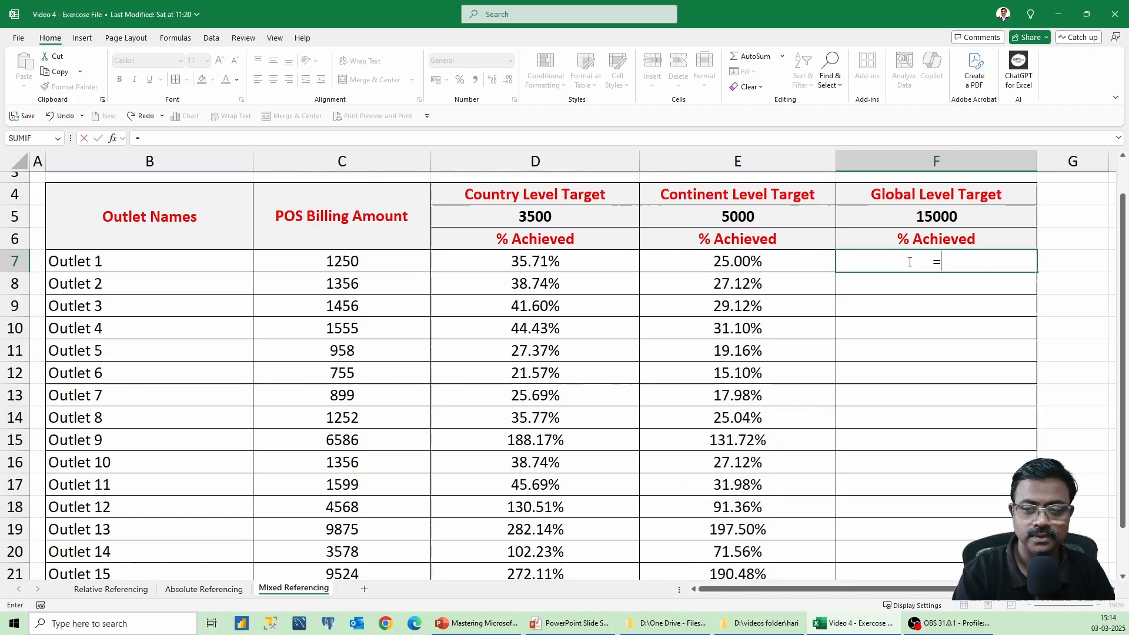
{"action": "left_click", "coordinate": [401, 264]}
{"action": "type", "text": "/"}
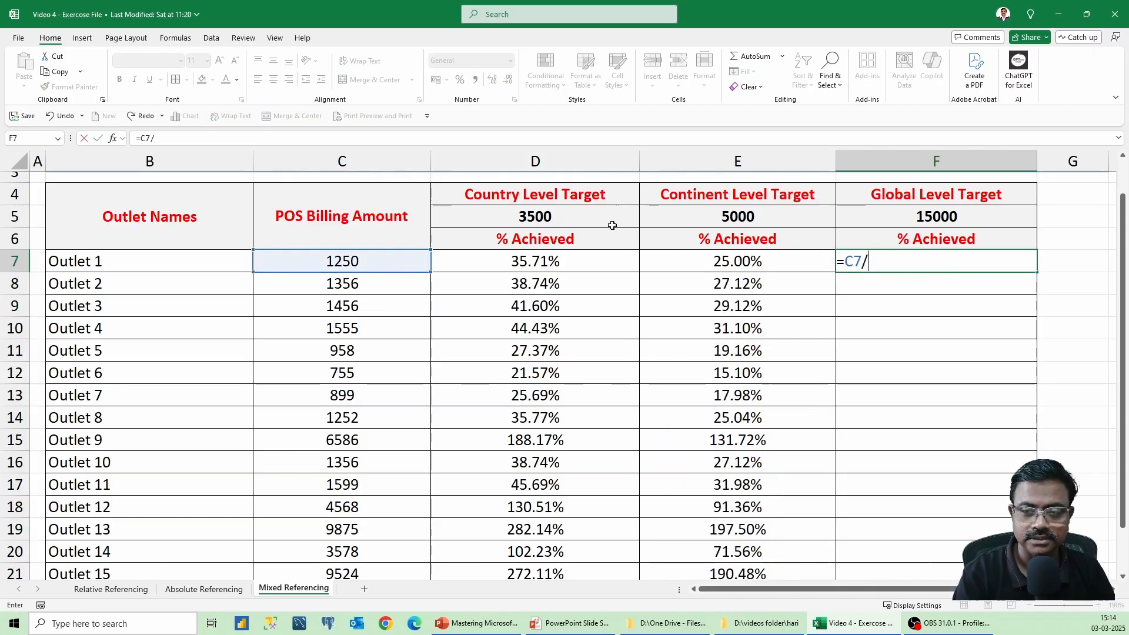
{"action": "left_click", "coordinate": [864, 220]}
{"action": "key", "text": "F4"}
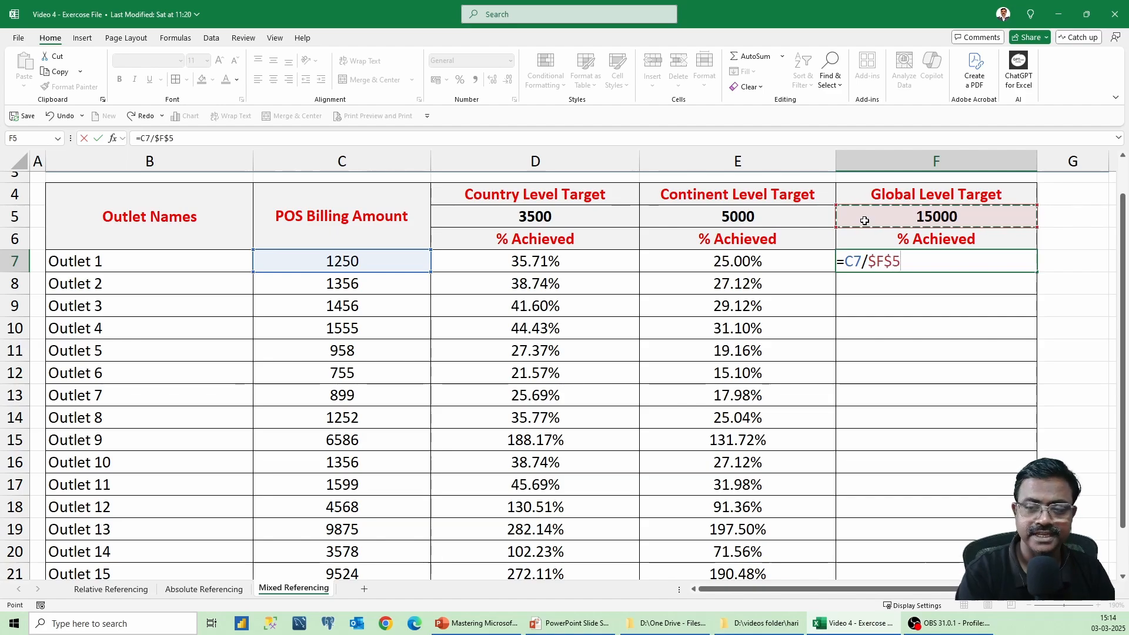
{"action": "key", "text": "Return"}
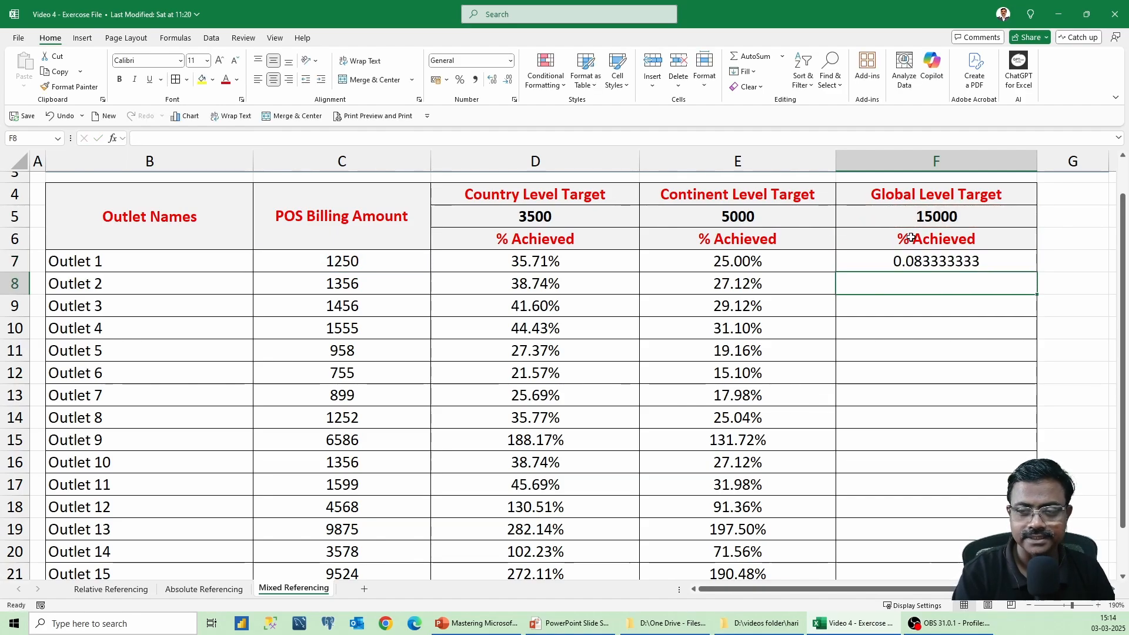
- Format F7 as Percentage and fill it down the Global Level % Achieved column through Outlet 15
{"action": "left_click", "coordinate": [974, 253]}
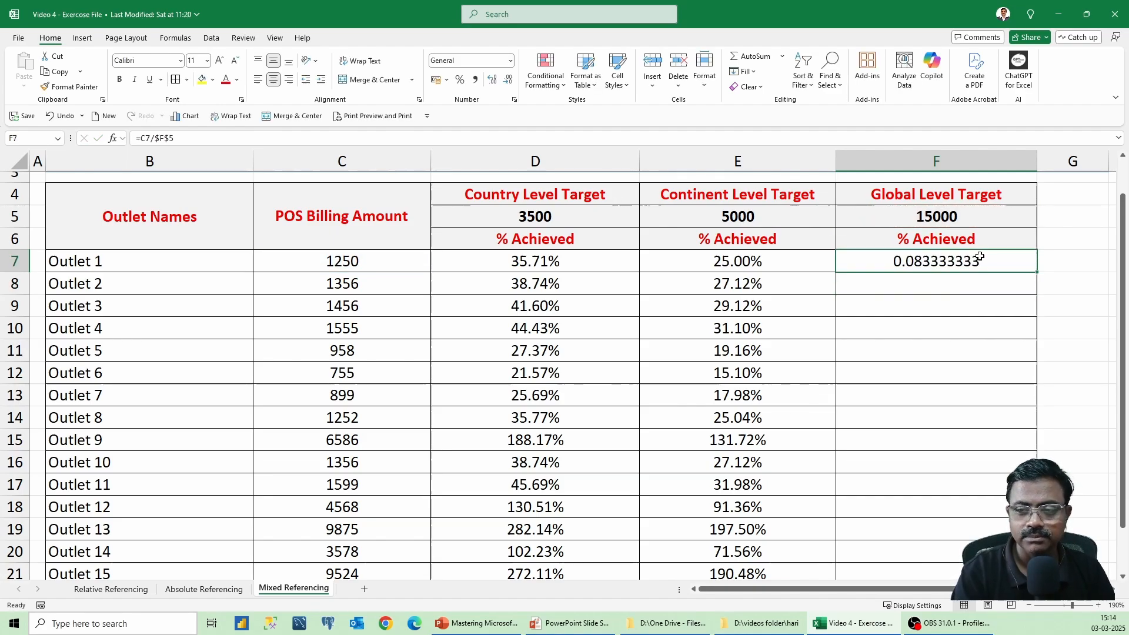
{"action": "left_click", "coordinate": [510, 61]}
{"action": "left_click", "coordinate": [501, 274]}
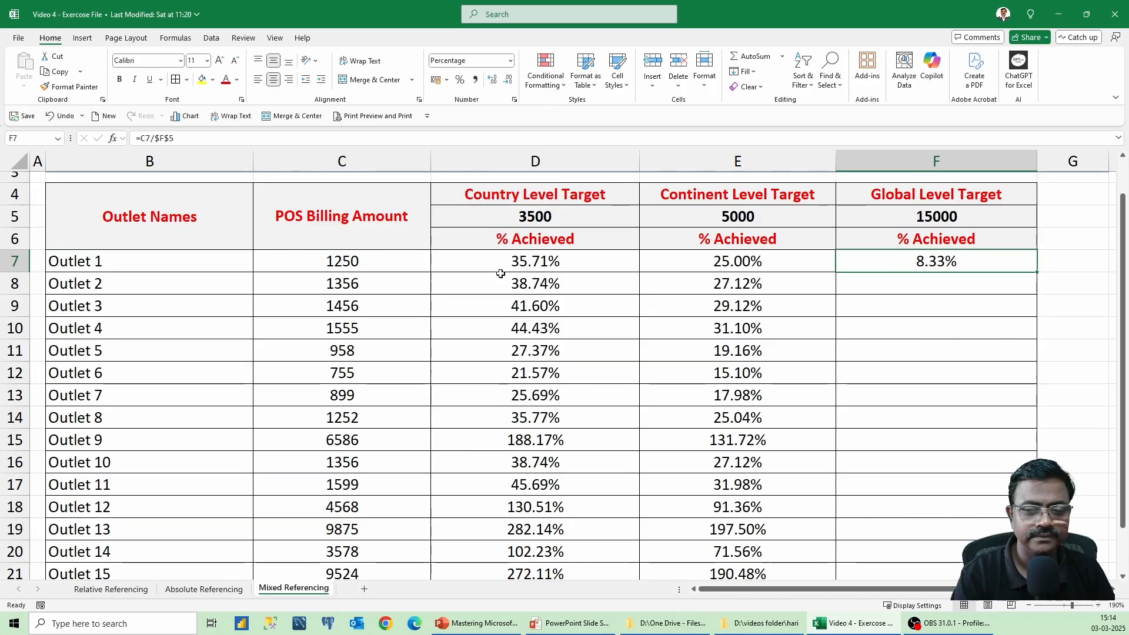
{"action": "double_click", "coordinate": [1036, 271]}
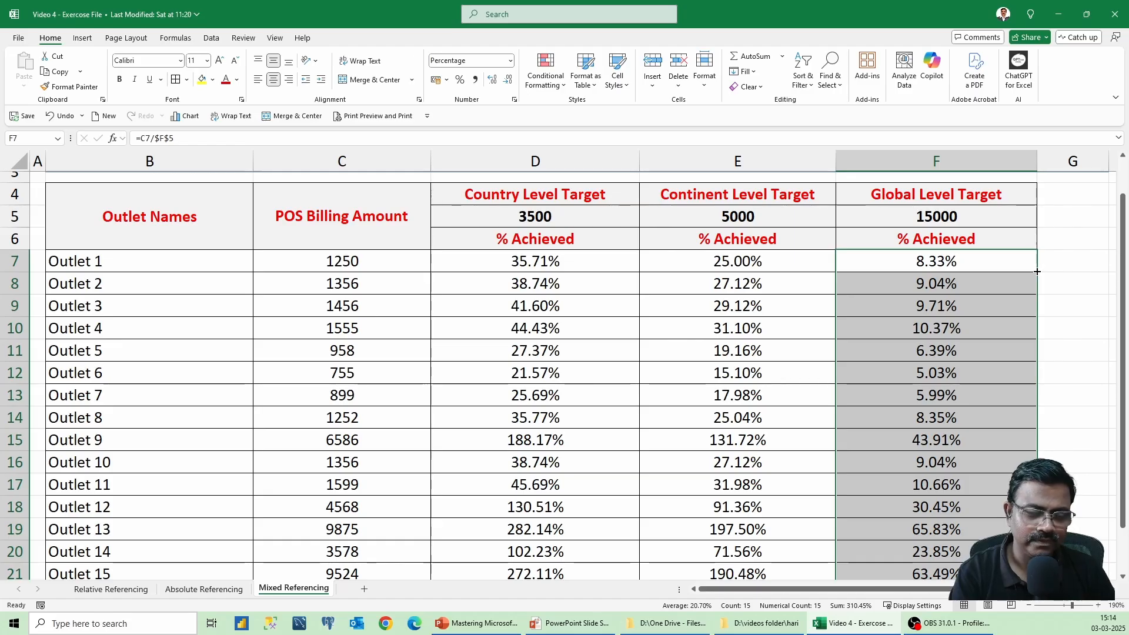
- Check the formula in D7, and clear the contents of all three % Achieved columns, D7:F21
{"action": "double_click", "coordinate": [594, 257]}
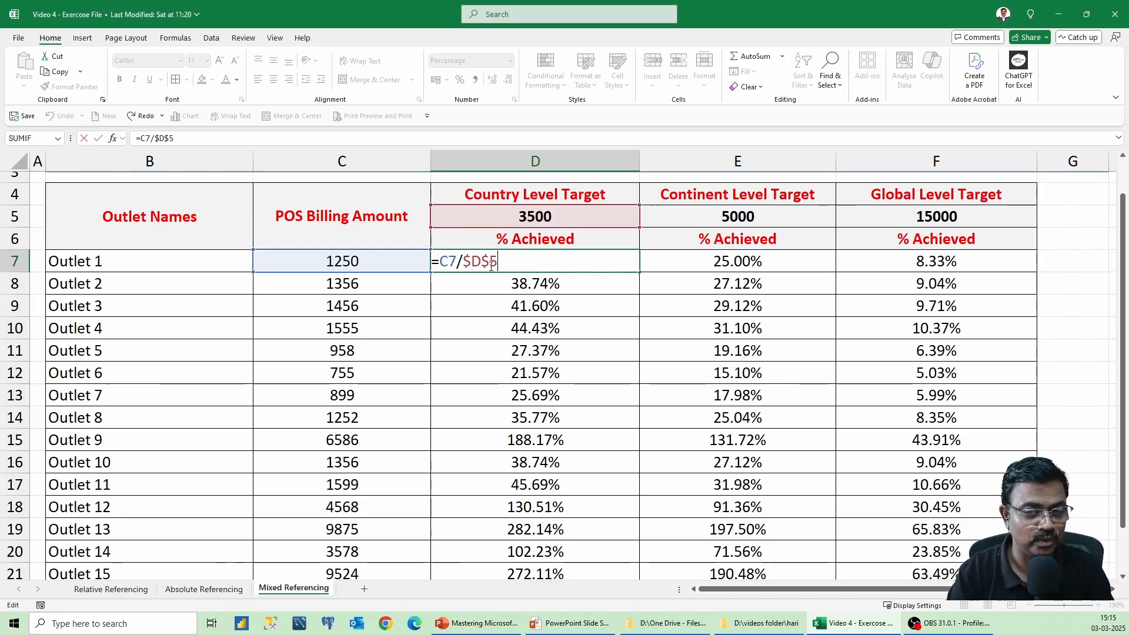
{"action": "key", "text": "ctrl+Return"}
{"action": "key", "text": "ctrl+shift+Down"}
{"action": "key", "text": "ctrl+shift+Right"}
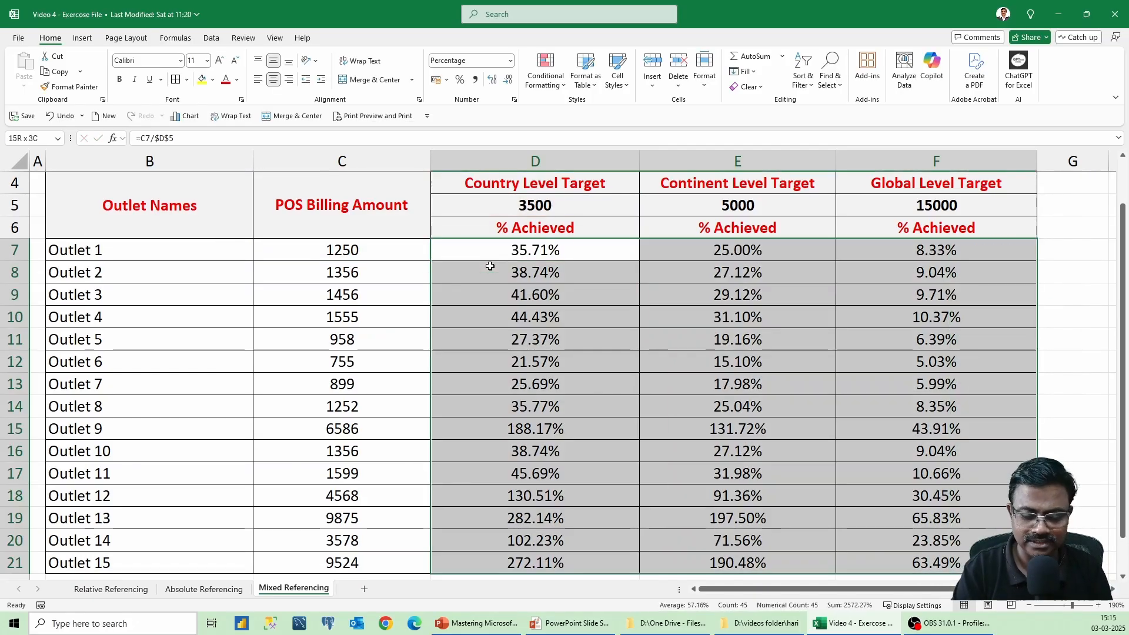
{"action": "key", "text": "Delete"}
{"action": "type", "text": "="}
{"action": "left_click", "coordinate": [391, 254]}
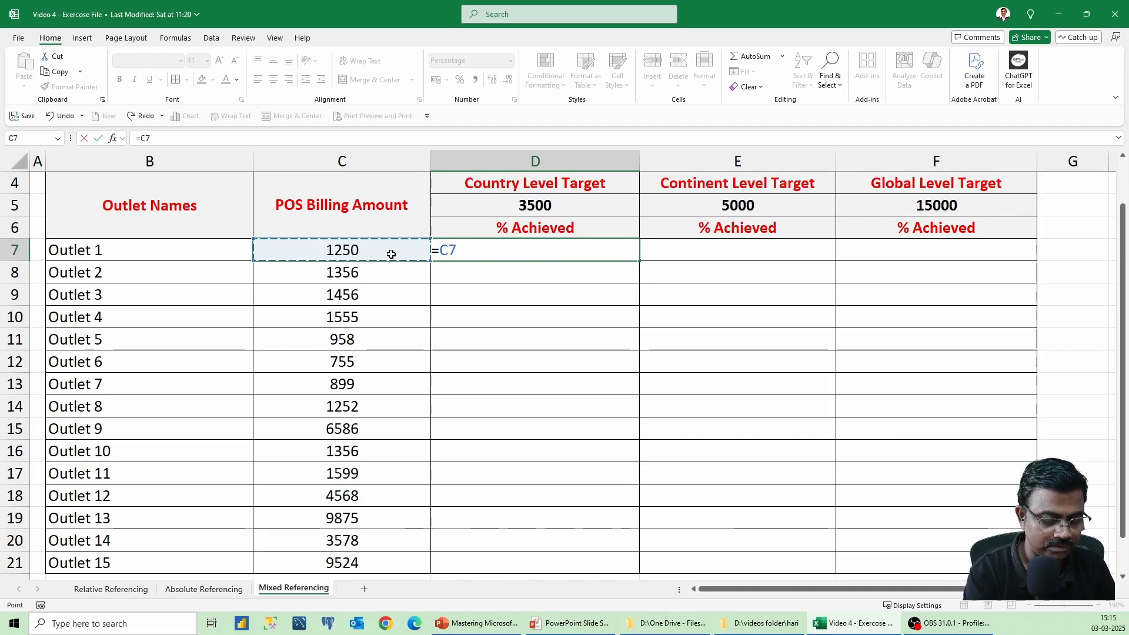
{"action": "key", "text": "F4"}
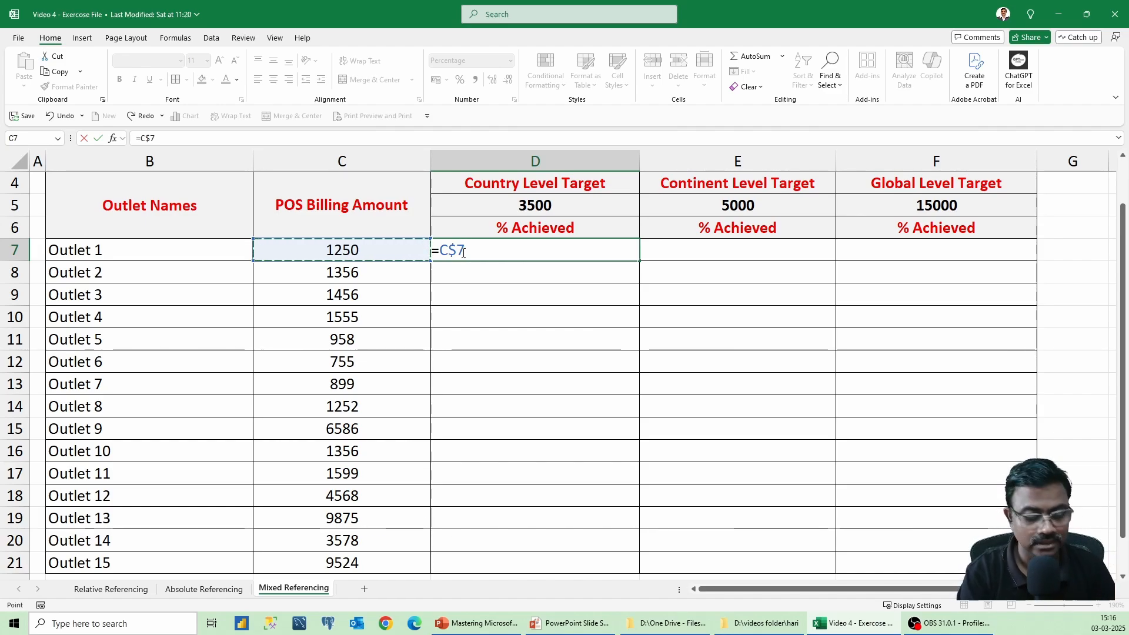
{"action": "key", "text": "F4"}
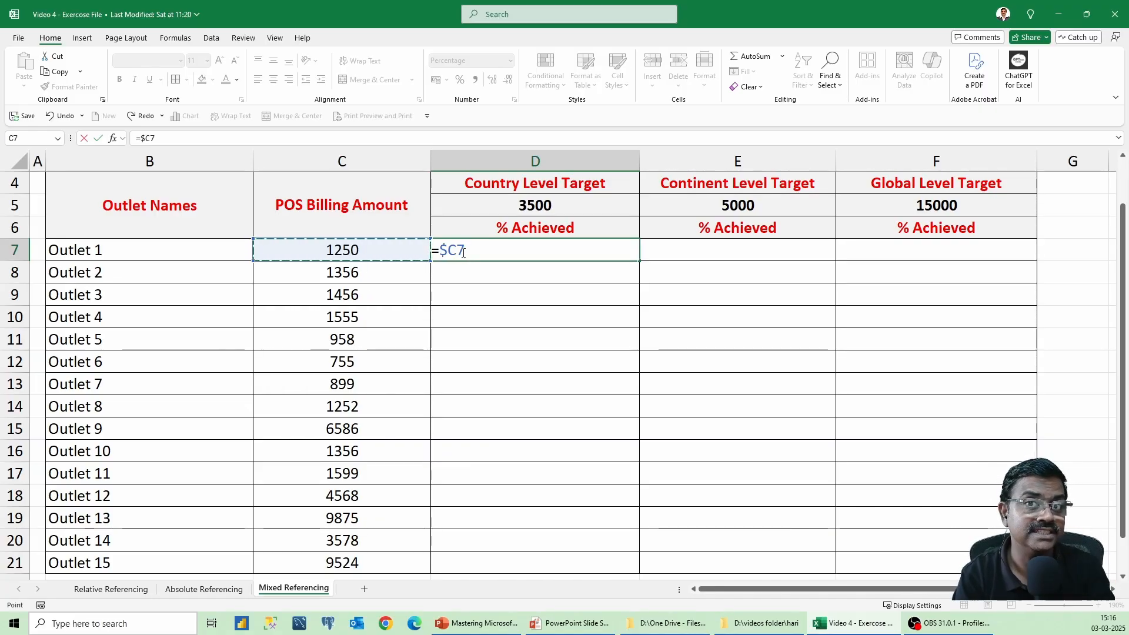
{"action": "key", "text": "F4"}
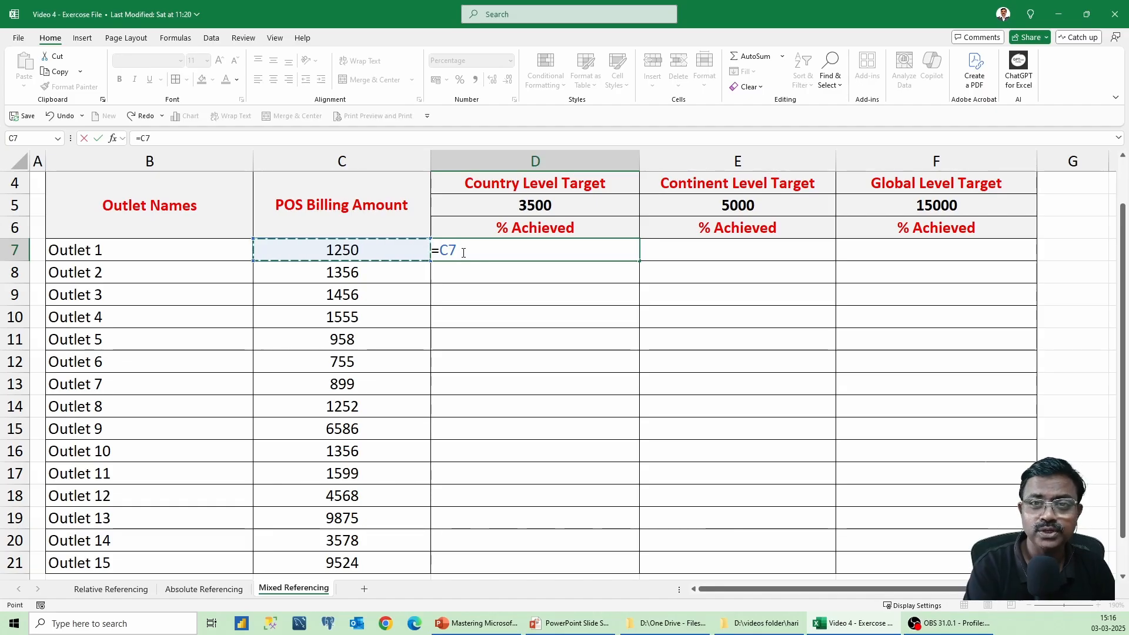
{"action": "key", "text": "F4"}
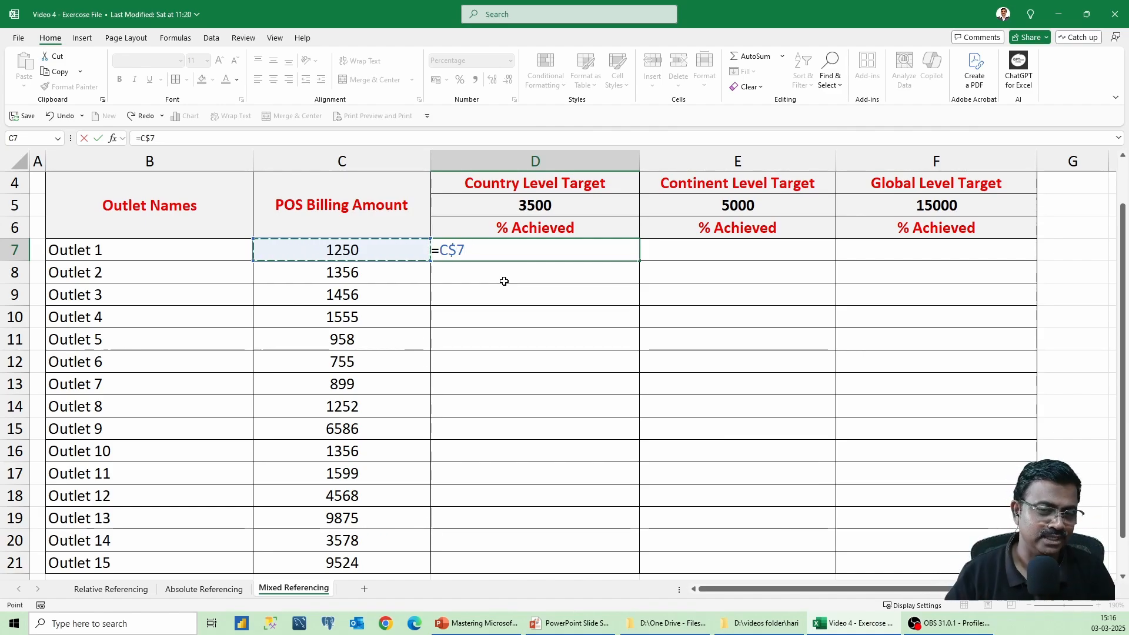
{"action": "scroll", "coordinate": [504, 281], "scroll_direction": "up", "scroll_amount": 1}
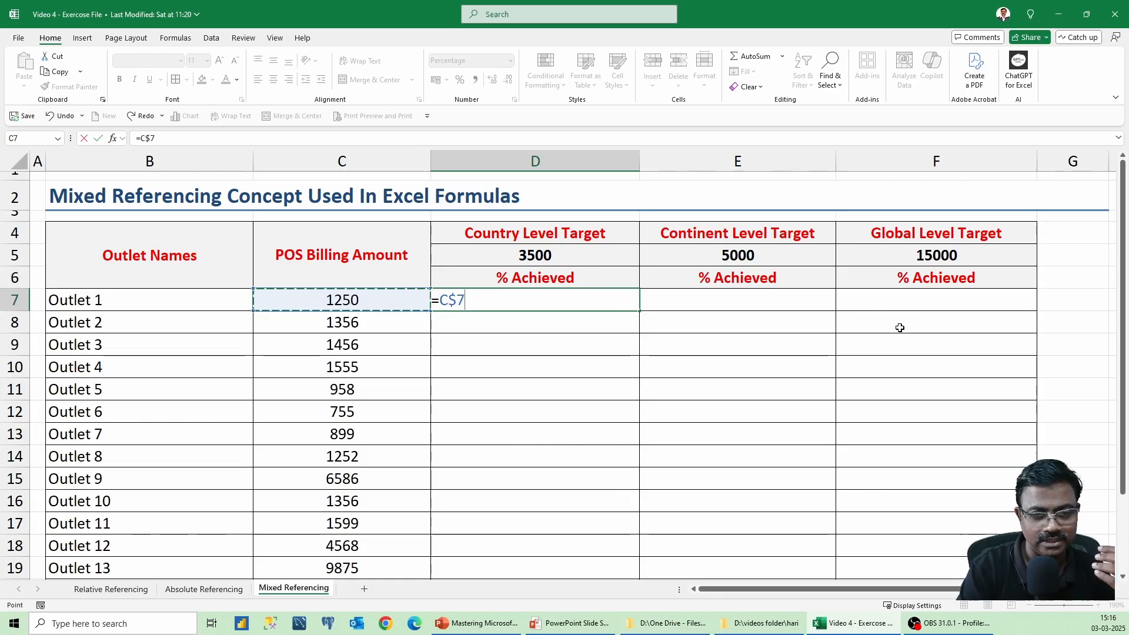
{"action": "key", "text": "Escape"}
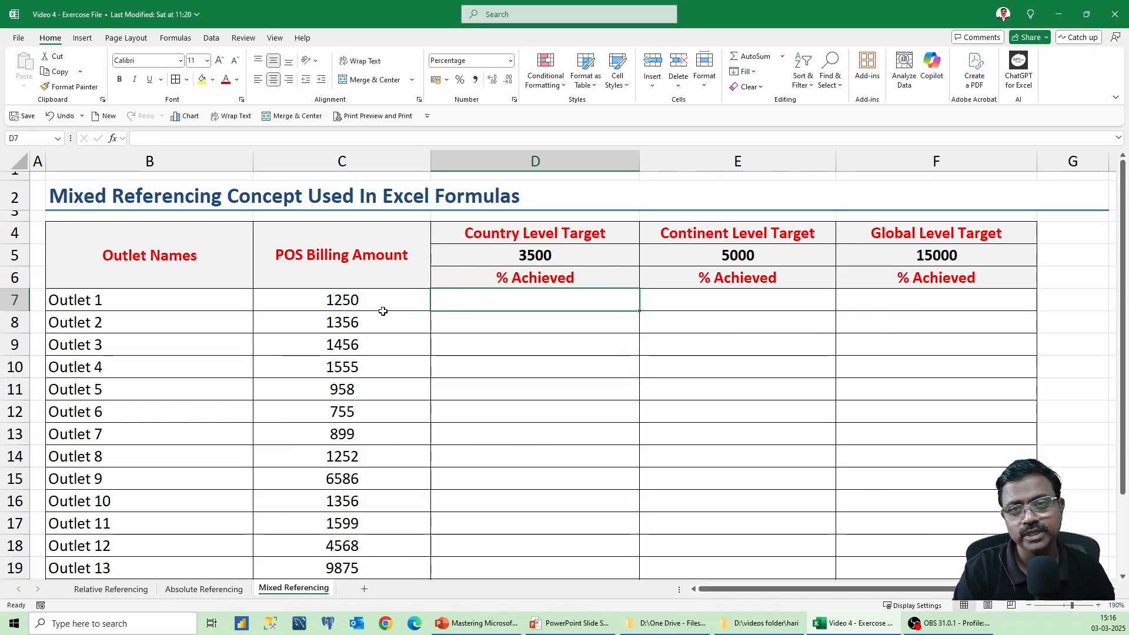
- Enter the mixed-reference formula =$C7/D$5 in D7 for Outlet 1 and fill it across to F7
{"action": "type", "text": "="}
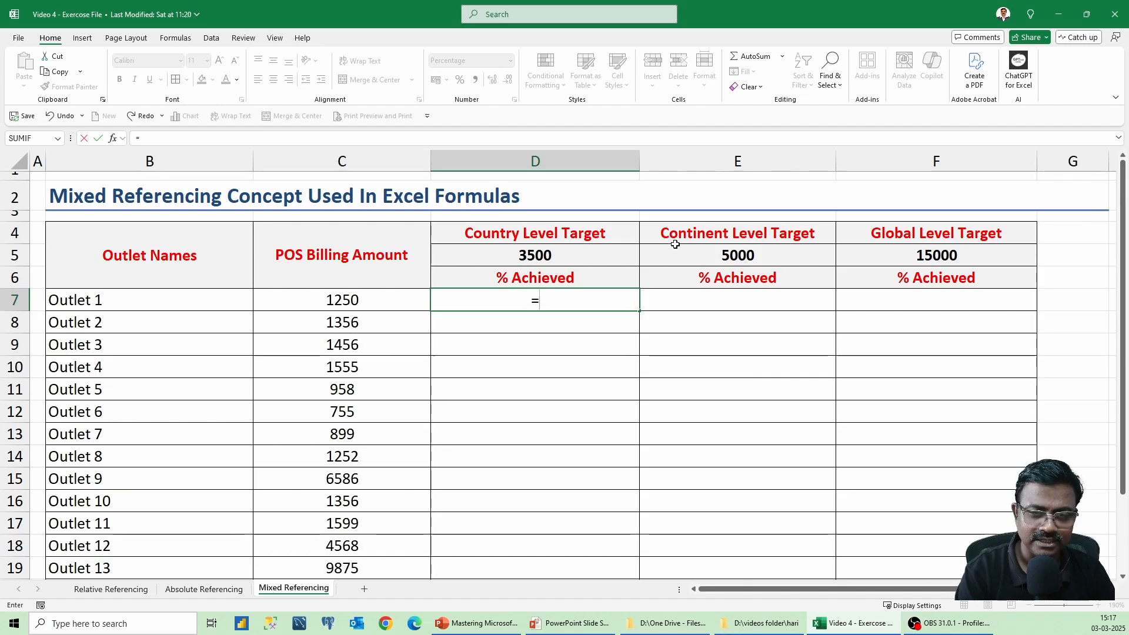
{"action": "left_click", "coordinate": [360, 305]}
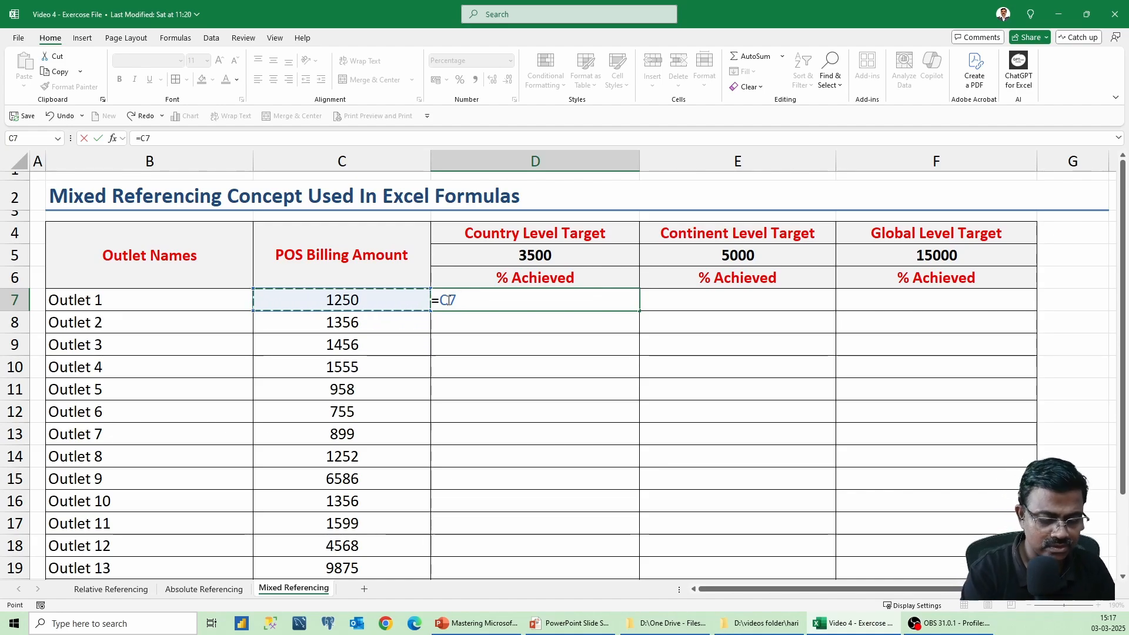
{"action": "key", "text": "F4"}
{"action": "key", "text": "F4"}
{"action": "key", "text": "F4"}
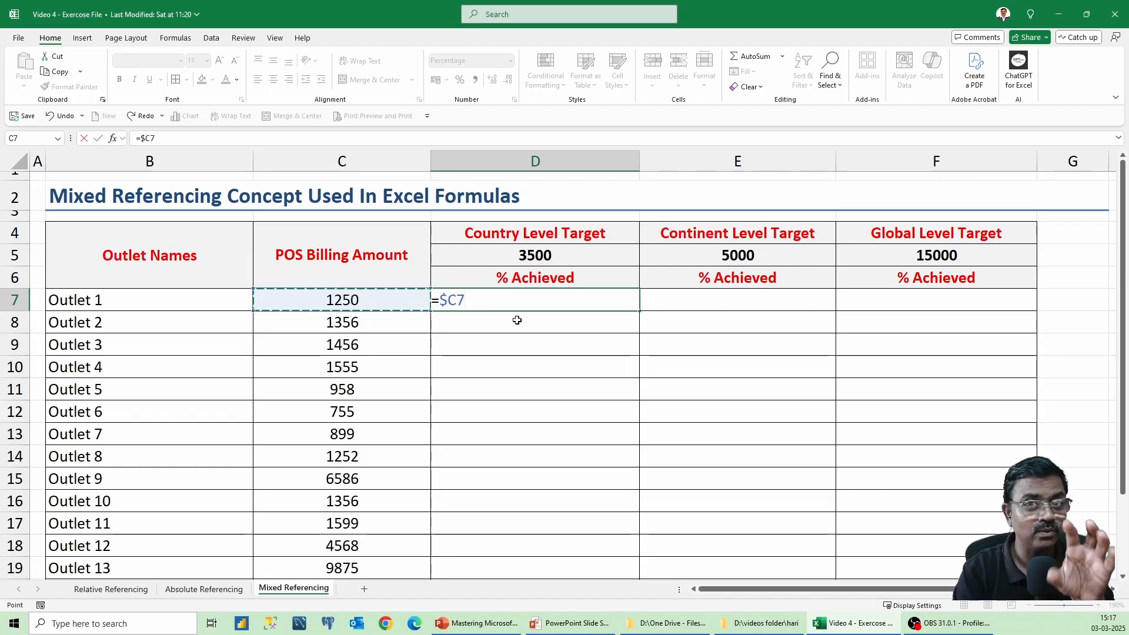
{"action": "type", "text": "/"}
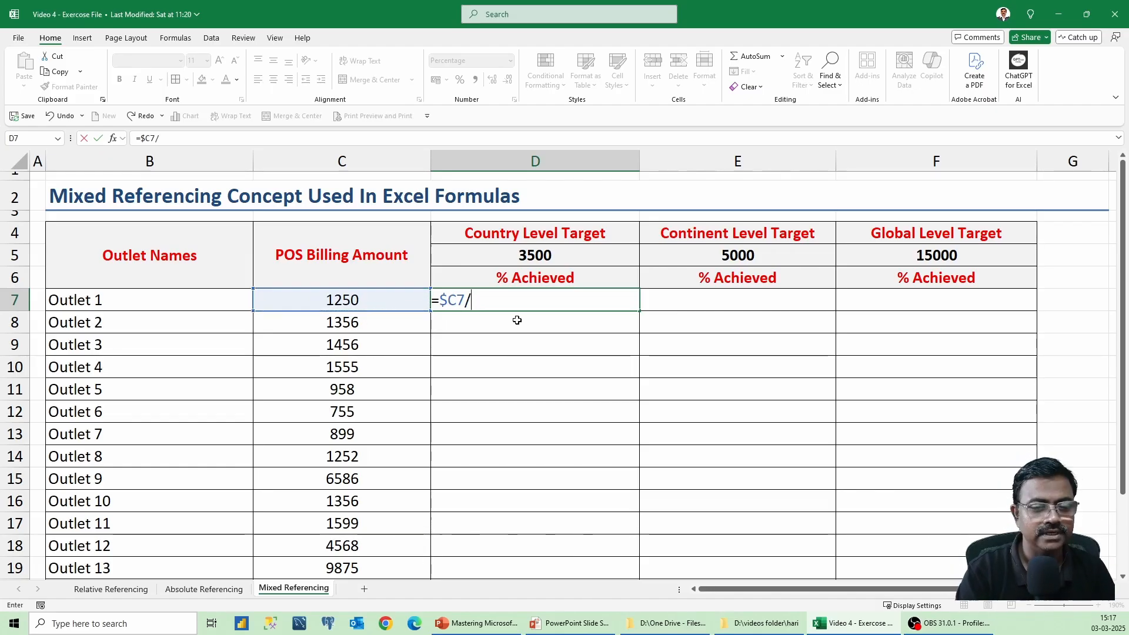
{"action": "left_click", "coordinate": [506, 258]}
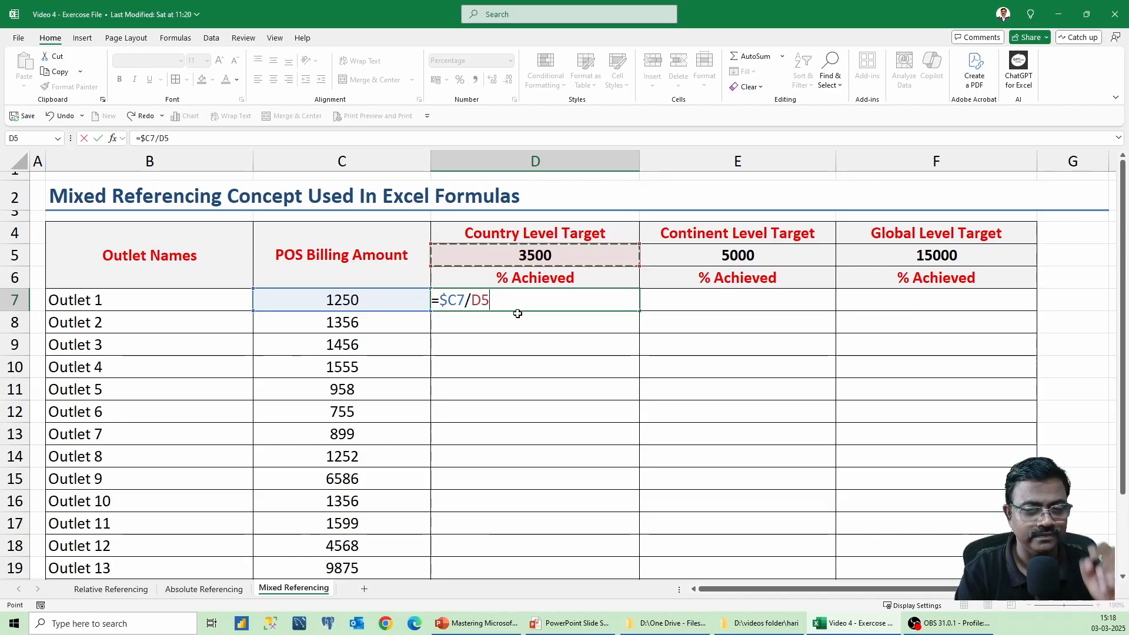
{"action": "key", "text": "F4"}
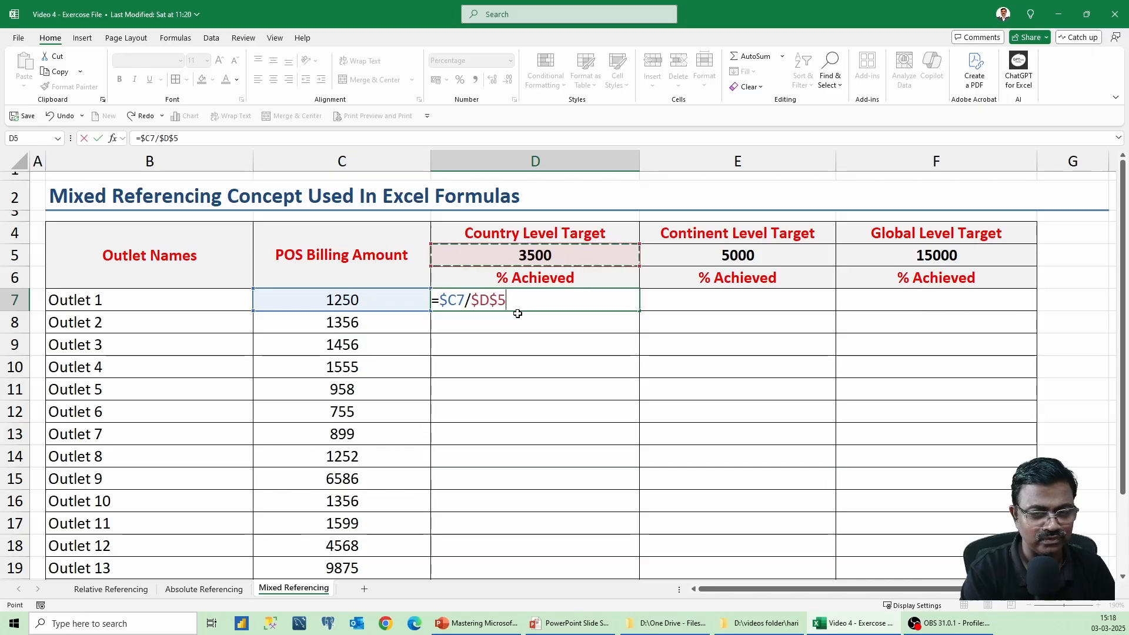
{"action": "key", "text": "F4"}
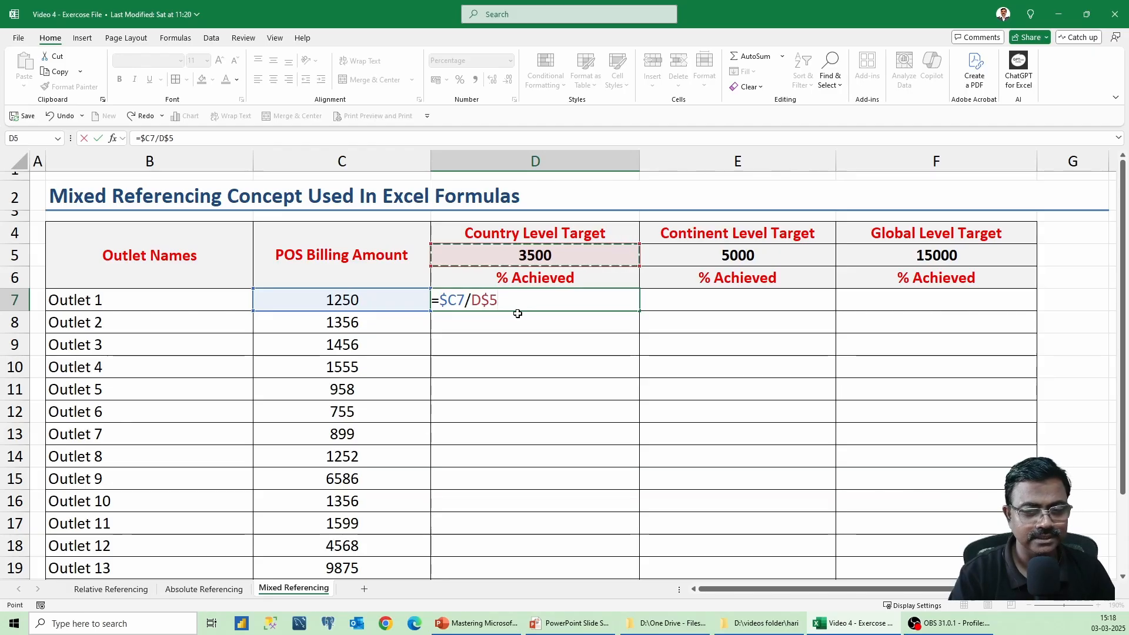
{"action": "key", "text": "Return"}
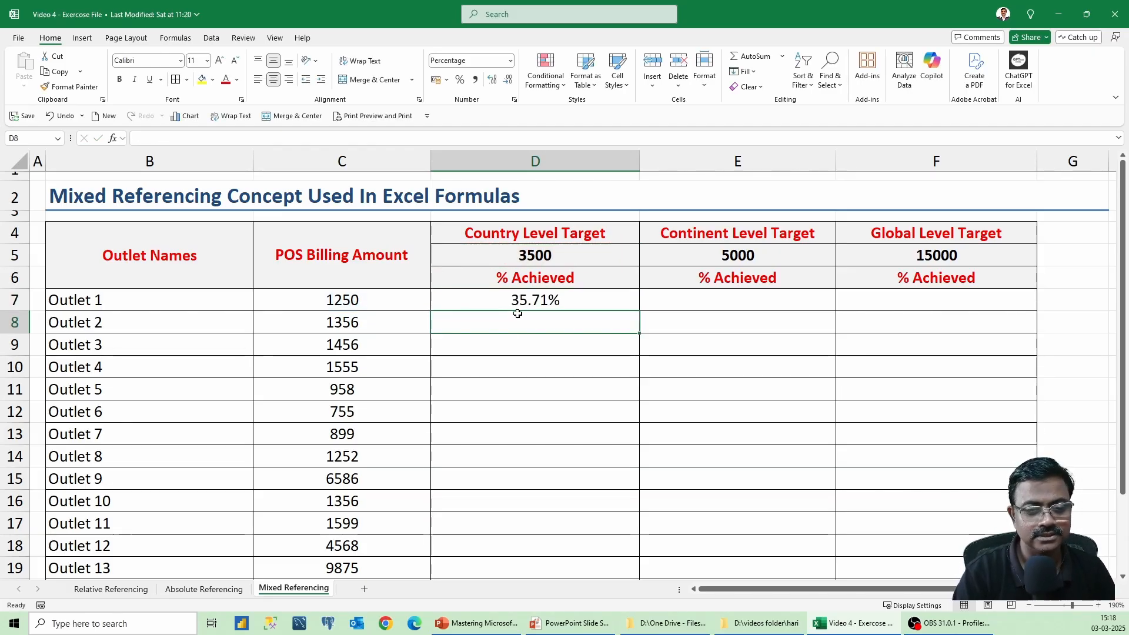
{"action": "left_click", "coordinate": [517, 301]}
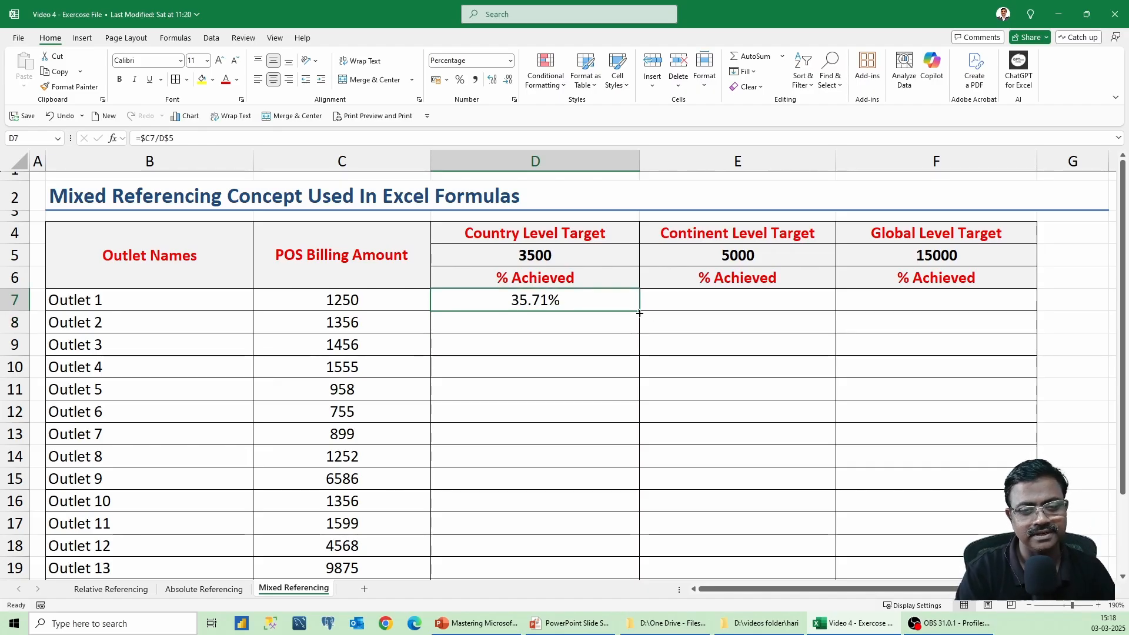
{"action": "left_click_drag", "start_coordinate": [640, 313], "coordinate": [1008, 300]}
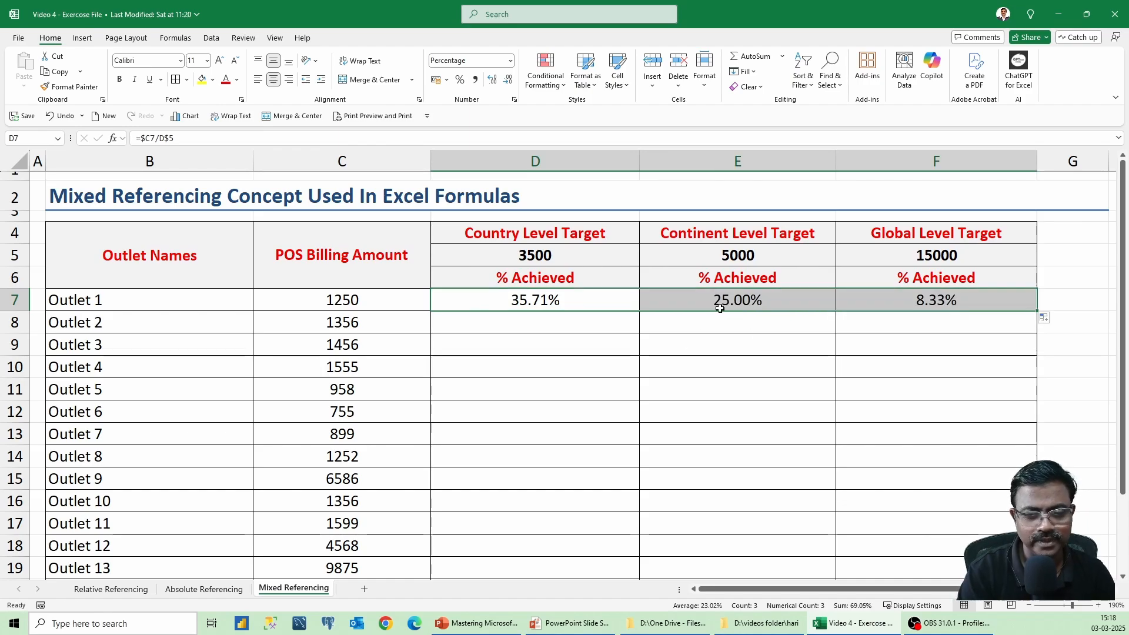
- Check the copied formulas in E7 and F7 against Outlet 1's billing amount and each column's target
{"action": "left_click", "coordinate": [708, 303]}
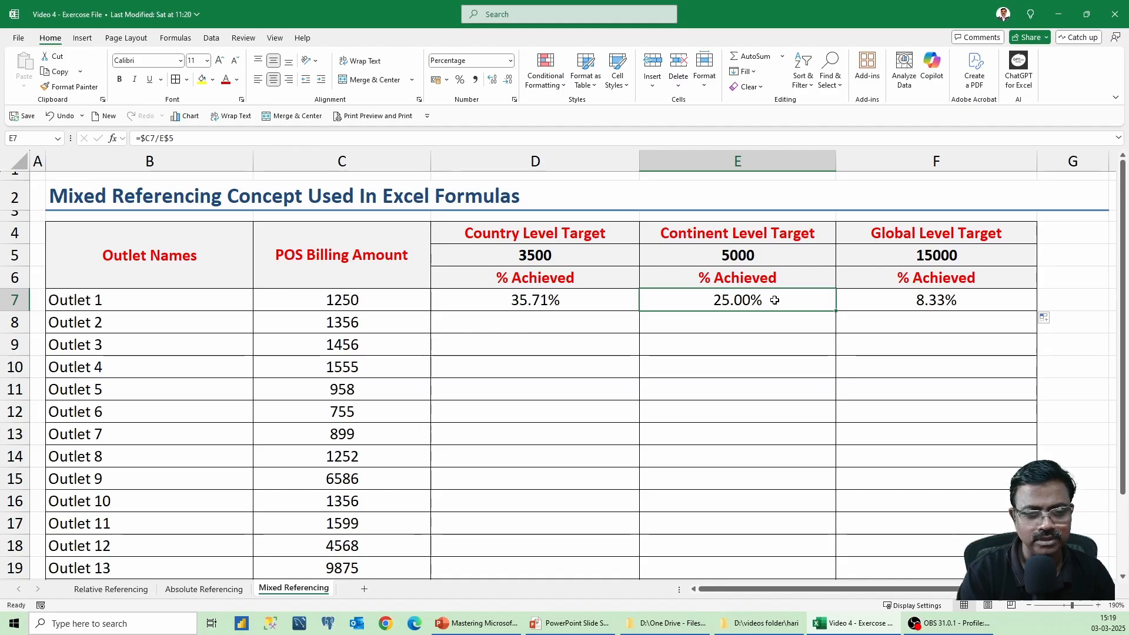
{"action": "left_click", "coordinate": [371, 304]}
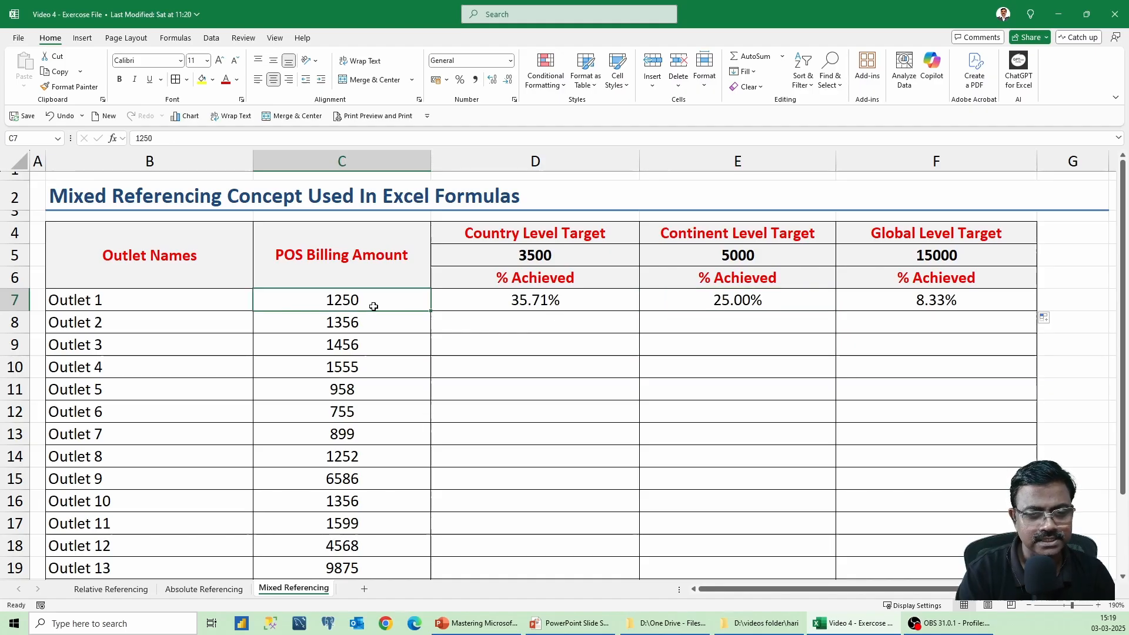
{"action": "left_click", "coordinate": [737, 250]}
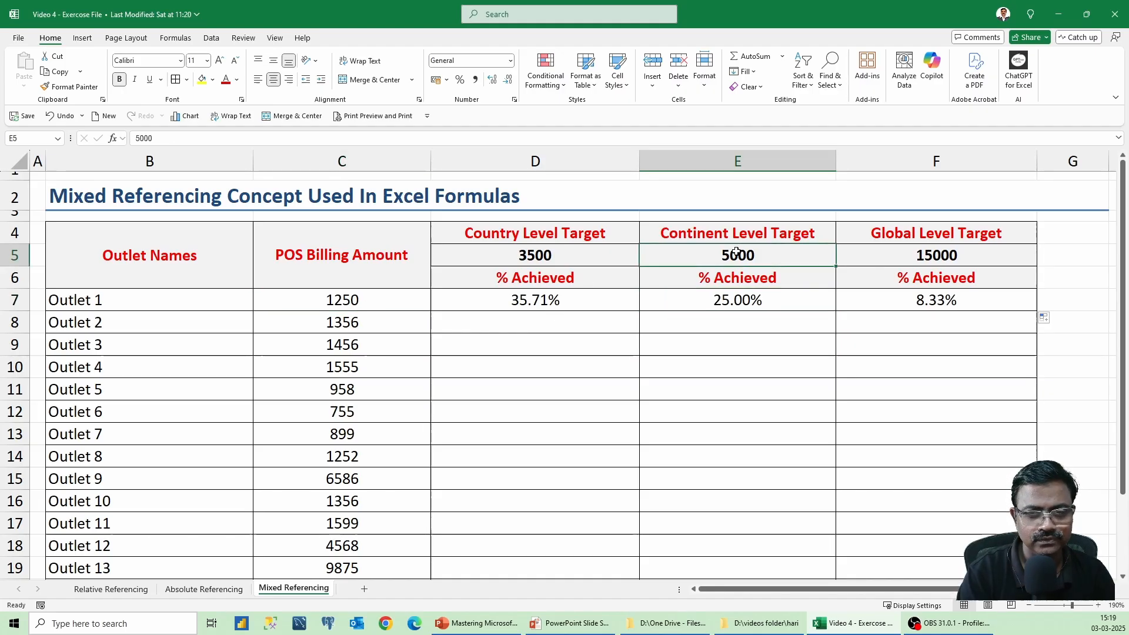
{"action": "left_click", "coordinate": [787, 303]}
{"action": "double_click", "coordinate": [786, 303]}
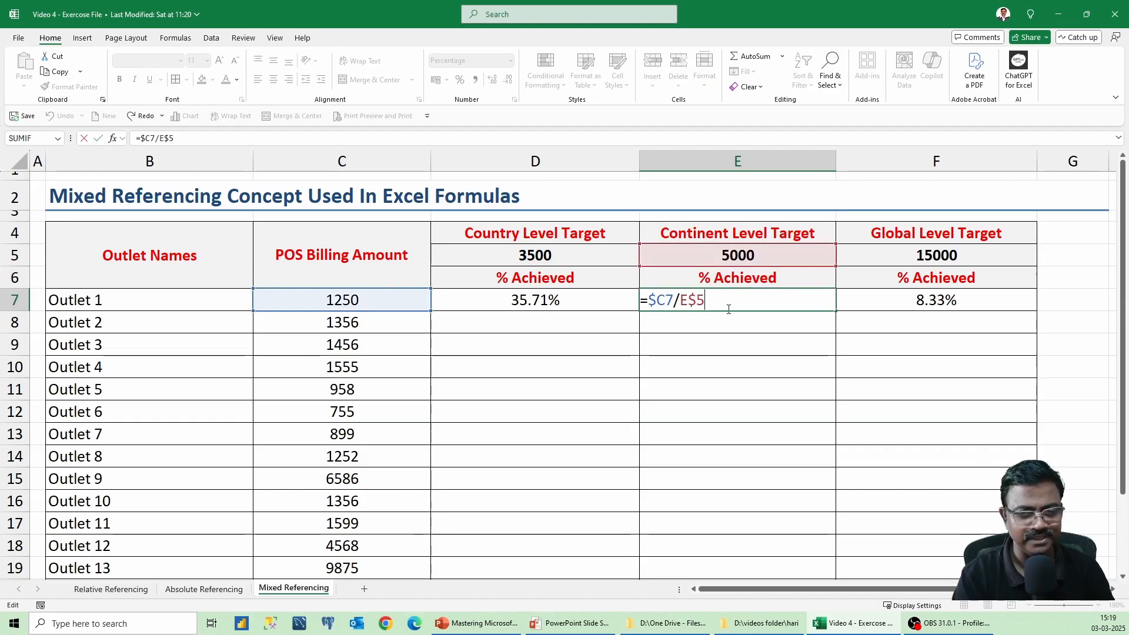
{"action": "key", "text": "ctrl+Return"}
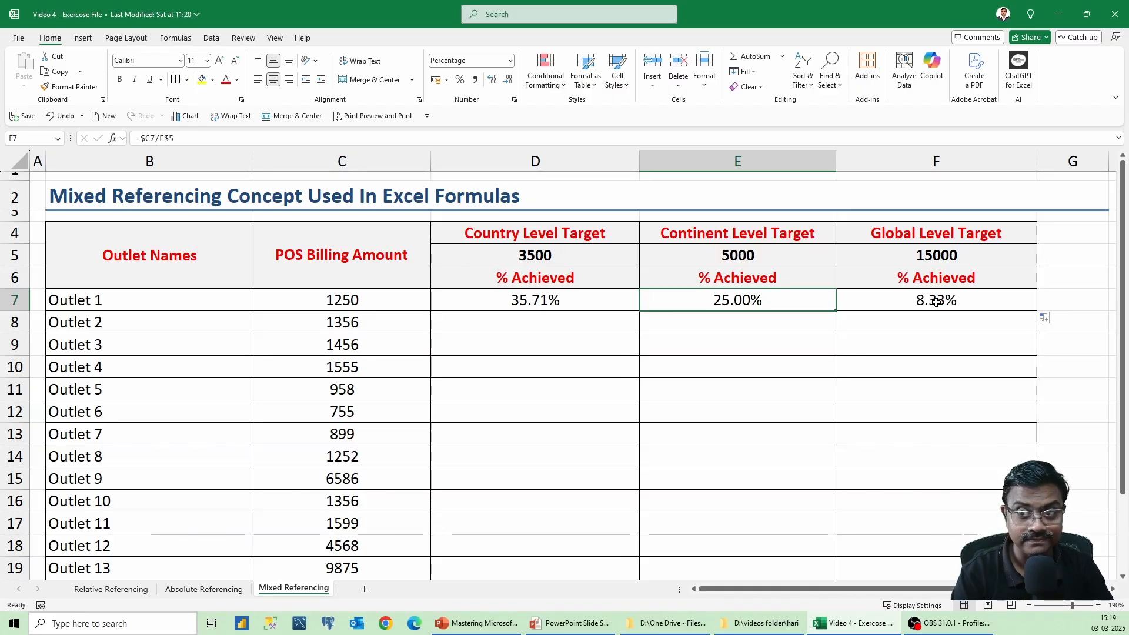
{"action": "double_click", "coordinate": [937, 302]}
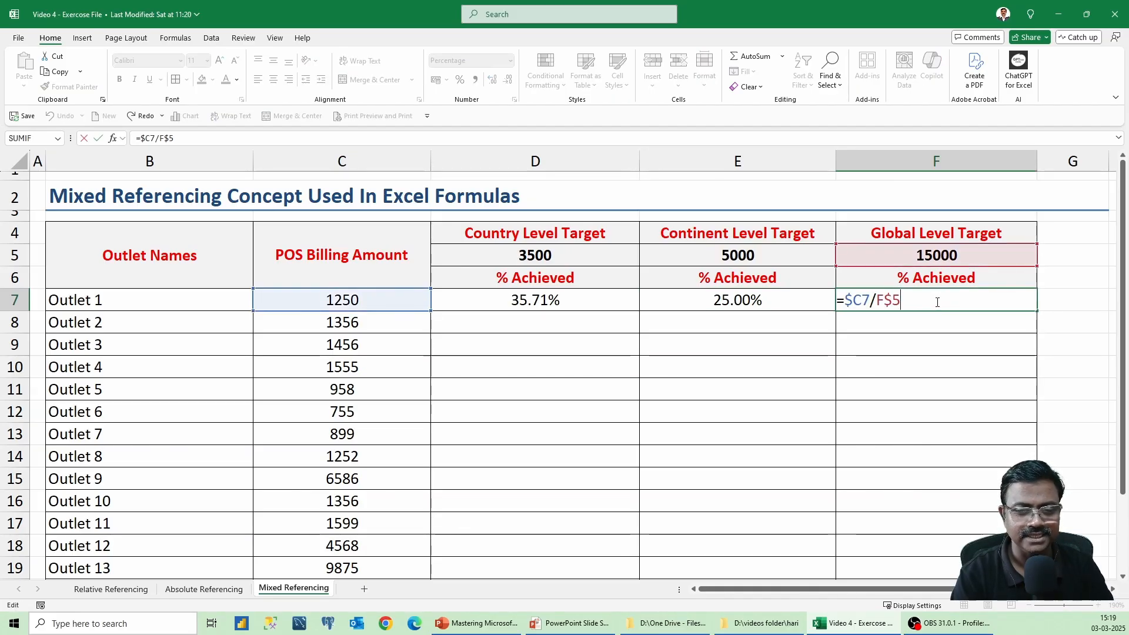
{"action": "key", "text": "ctrl+Return"}
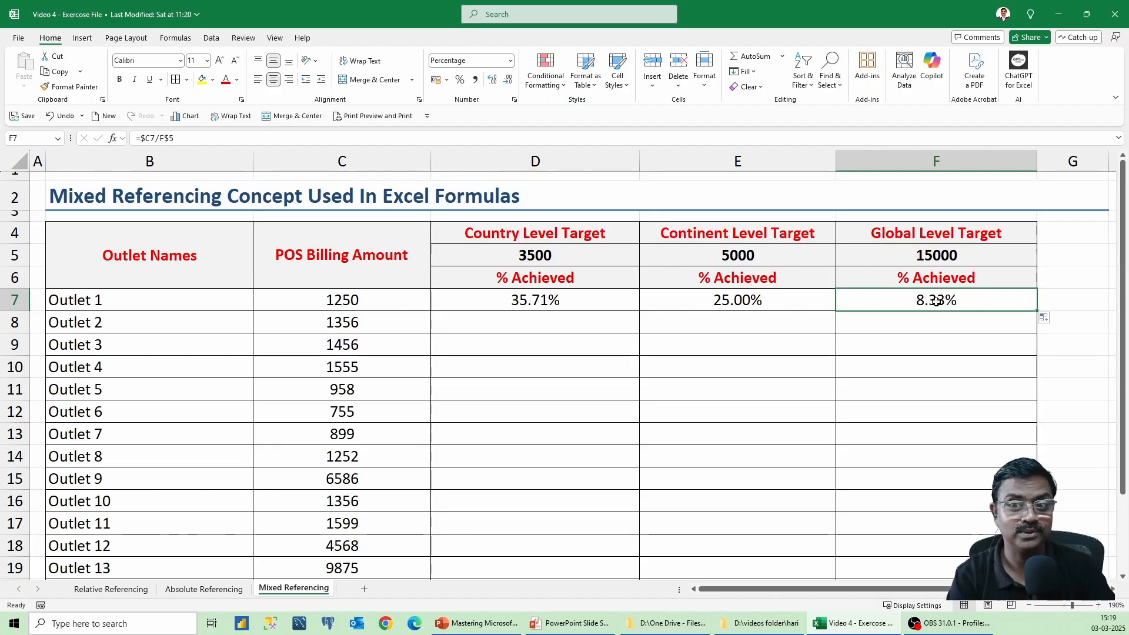
- Fill the Outlet 1 formulas in D7:F7 down all three % Achieved columns through Outlet 15
{"action": "left_click_drag", "start_coordinate": [573, 306], "coordinate": [902, 300]}
{"action": "left_click_drag", "start_coordinate": [611, 305], "coordinate": [913, 303]}
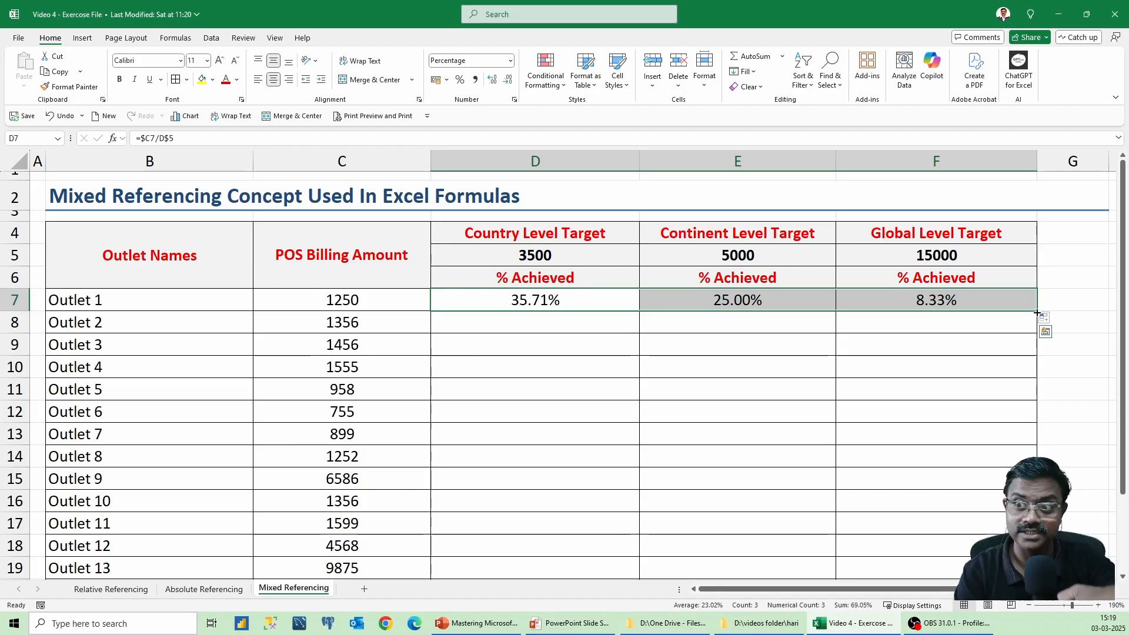
{"action": "double_click", "coordinate": [1038, 313]}
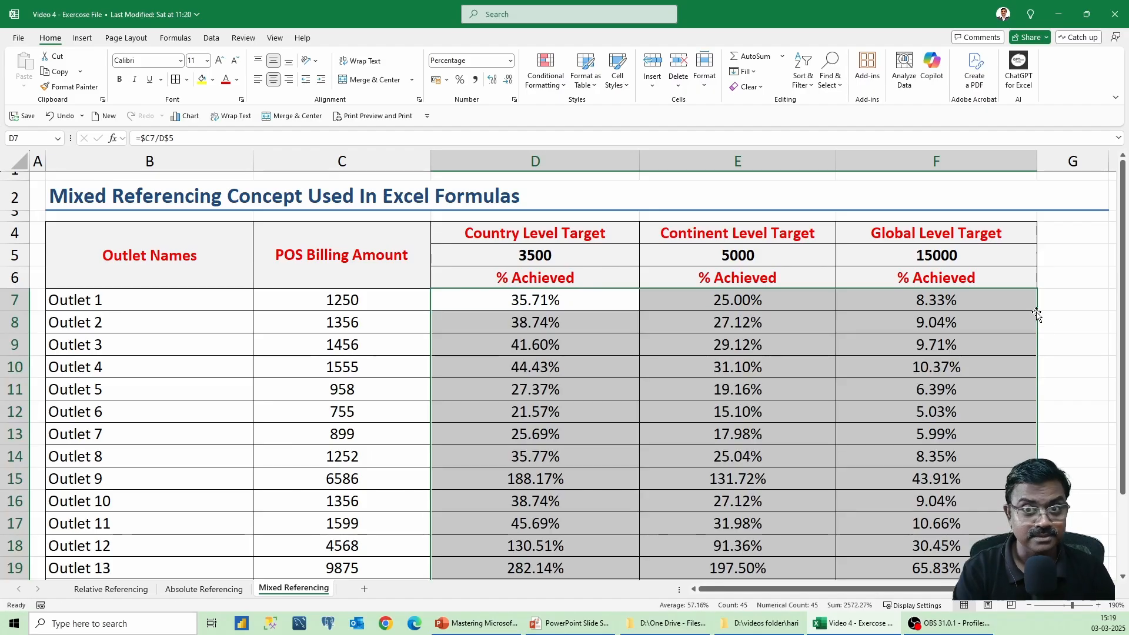
- Inspect the cell references in the % Achieved formulas in E12, F11, D9 and D7
{"action": "left_click", "coordinate": [767, 419]}
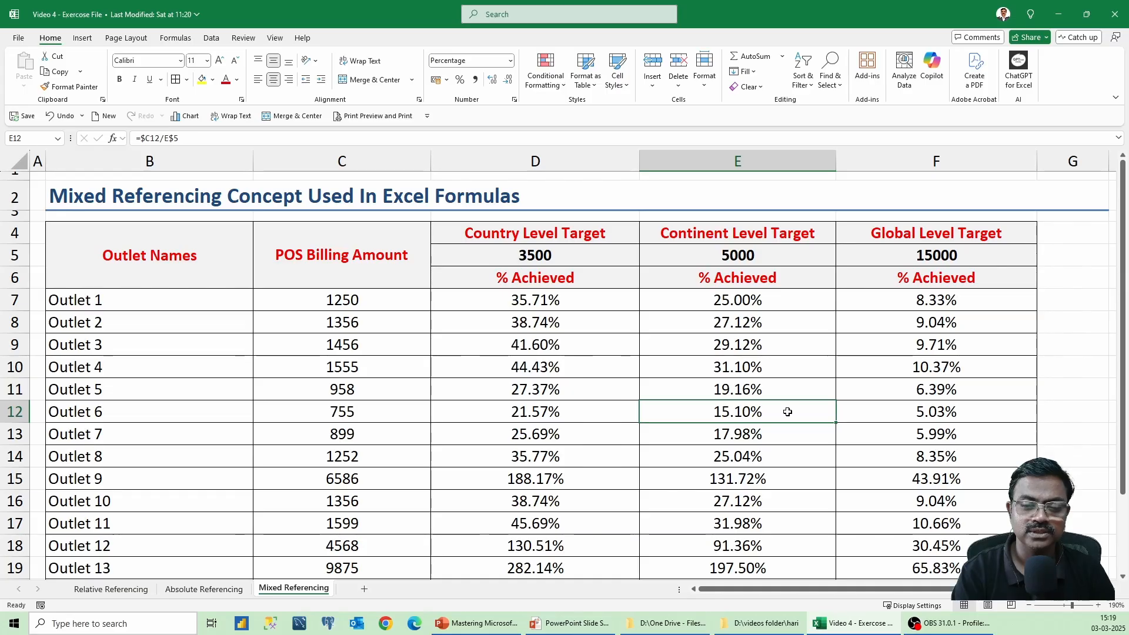
{"action": "key", "text": "F2"}
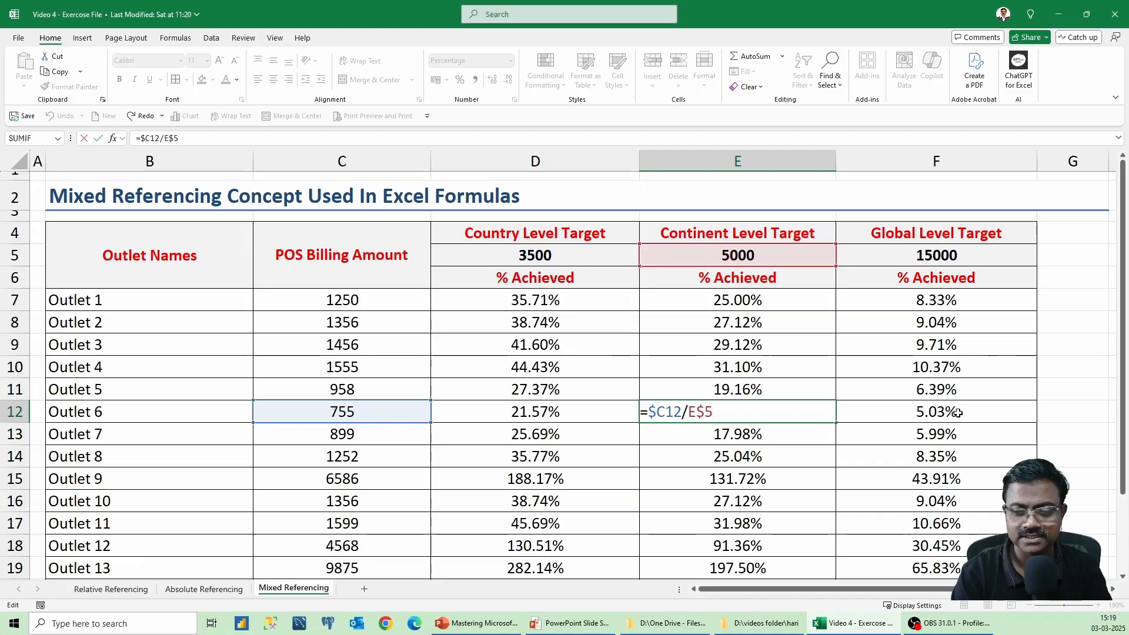
{"action": "left_click", "coordinate": [942, 389]}
{"action": "key", "text": "F2"}
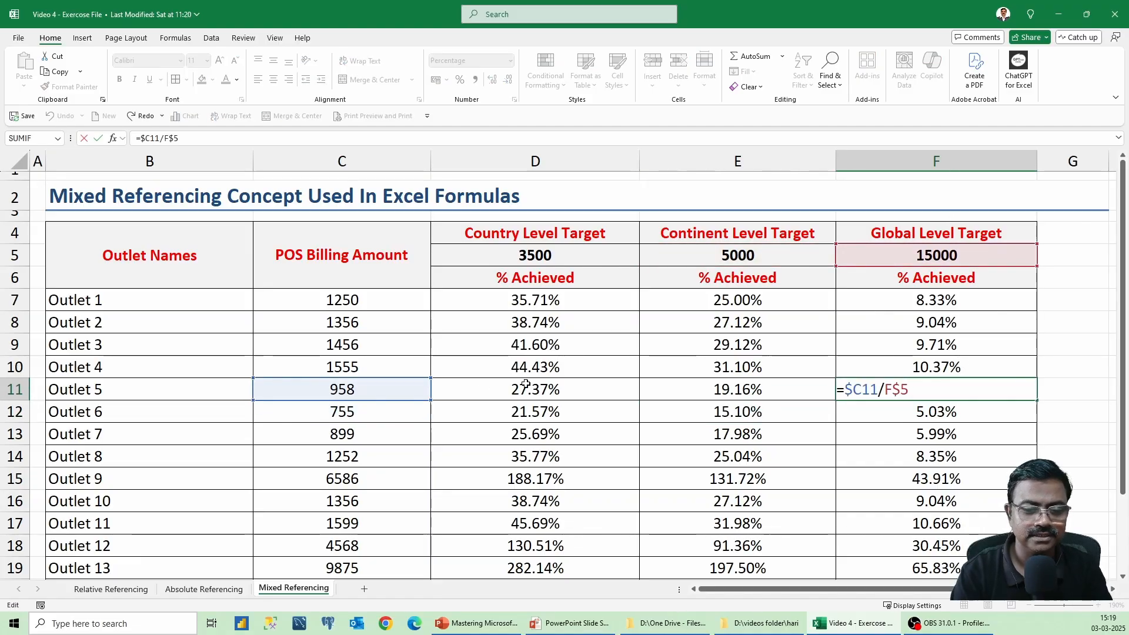
{"action": "key", "text": "ctrl+Return"}
{"action": "double_click", "coordinate": [546, 353]}
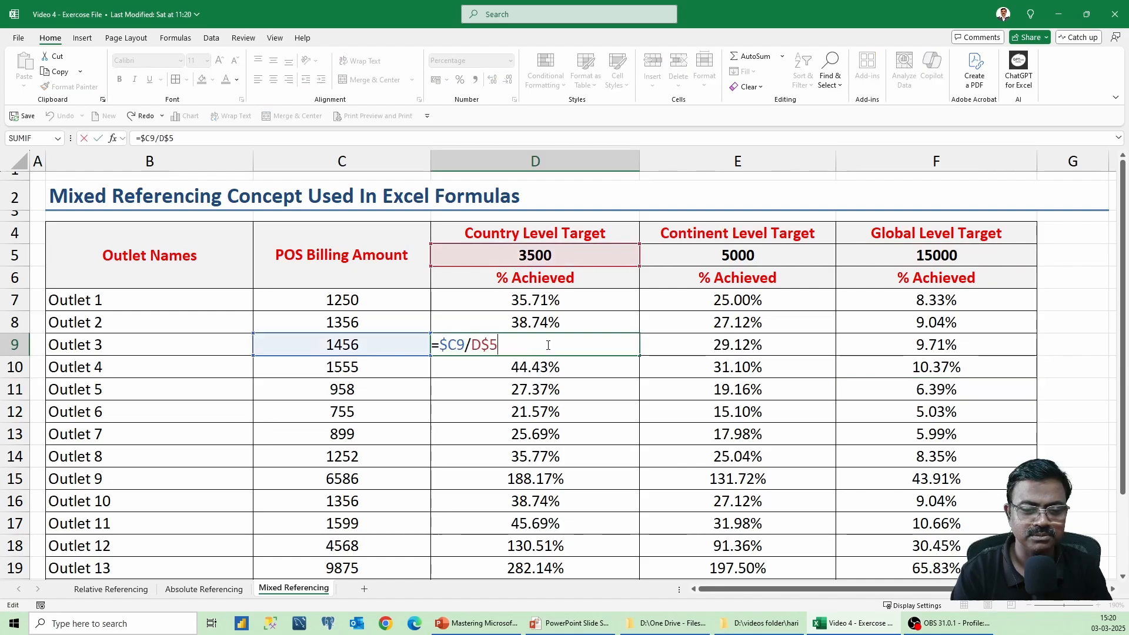
{"action": "key", "text": "ctrl+Return"}
{"action": "double_click", "coordinate": [599, 298]}
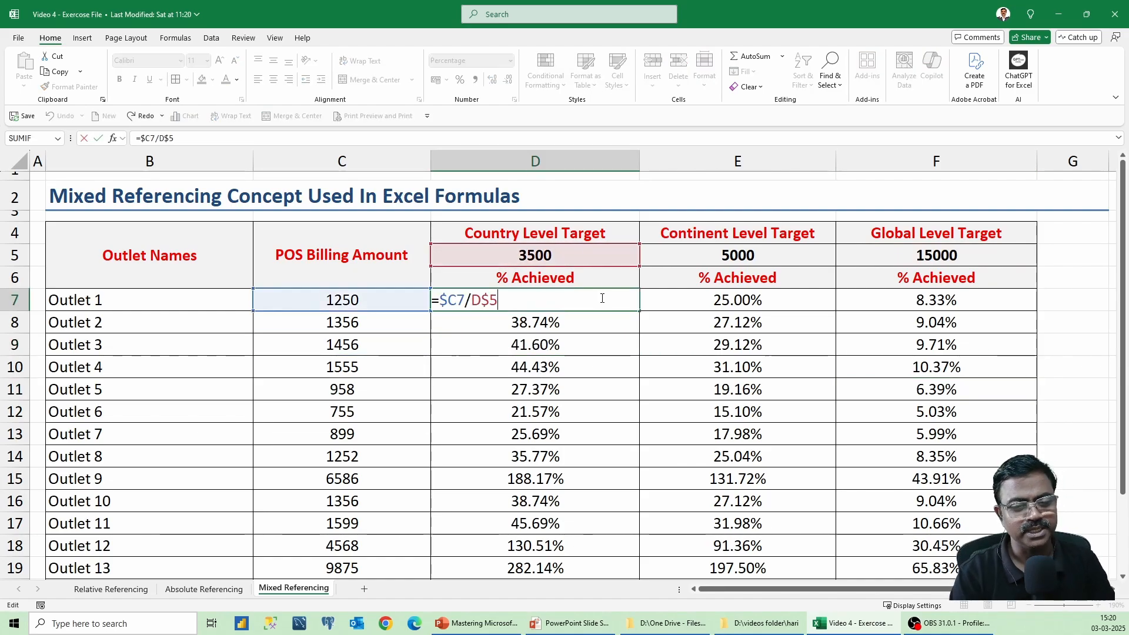